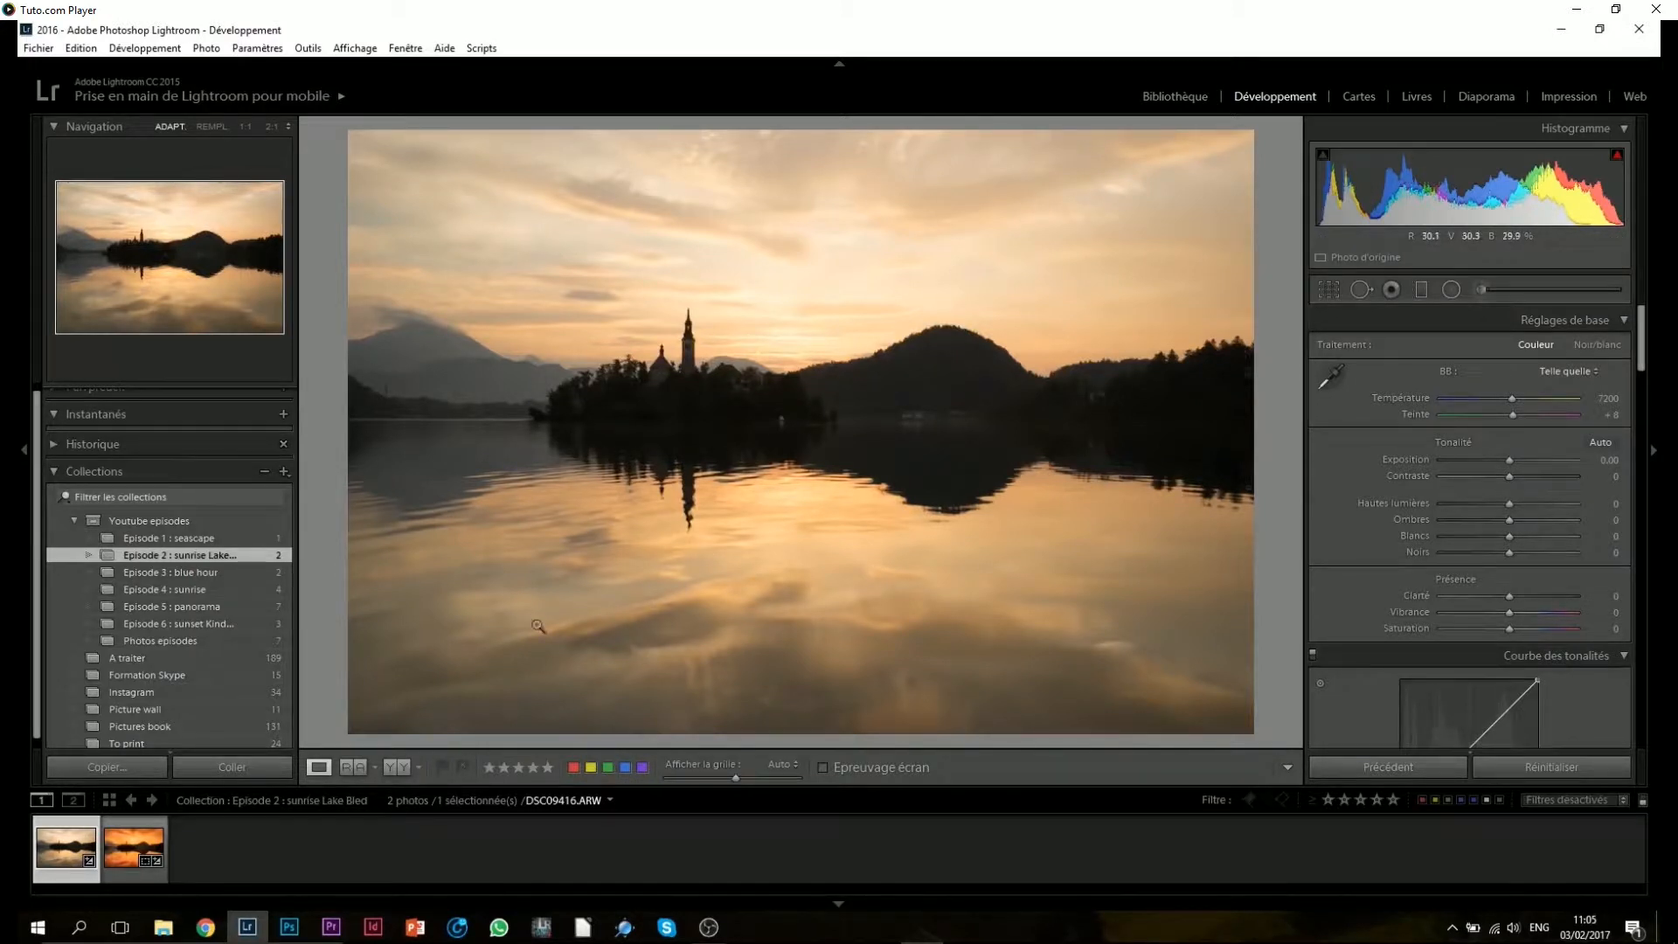
Step: Look at the finished orange version of the lake sunrise and the Episode 1 seascape photo, and return to the Episode 2 collection
click(134, 848)
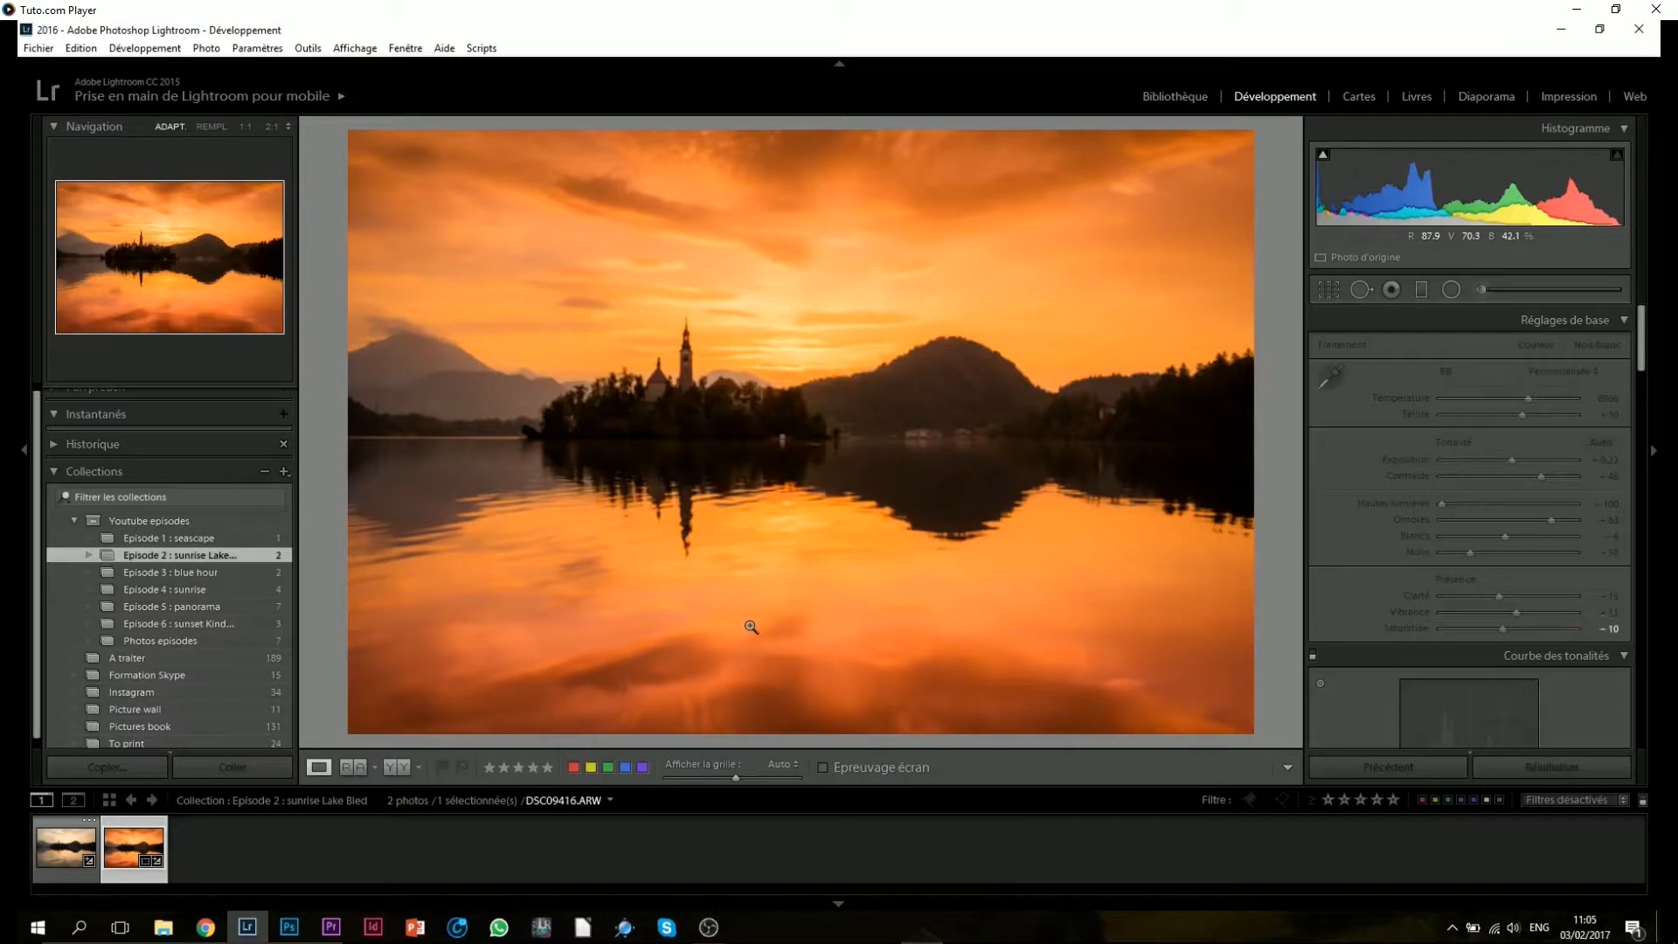
click(198, 539)
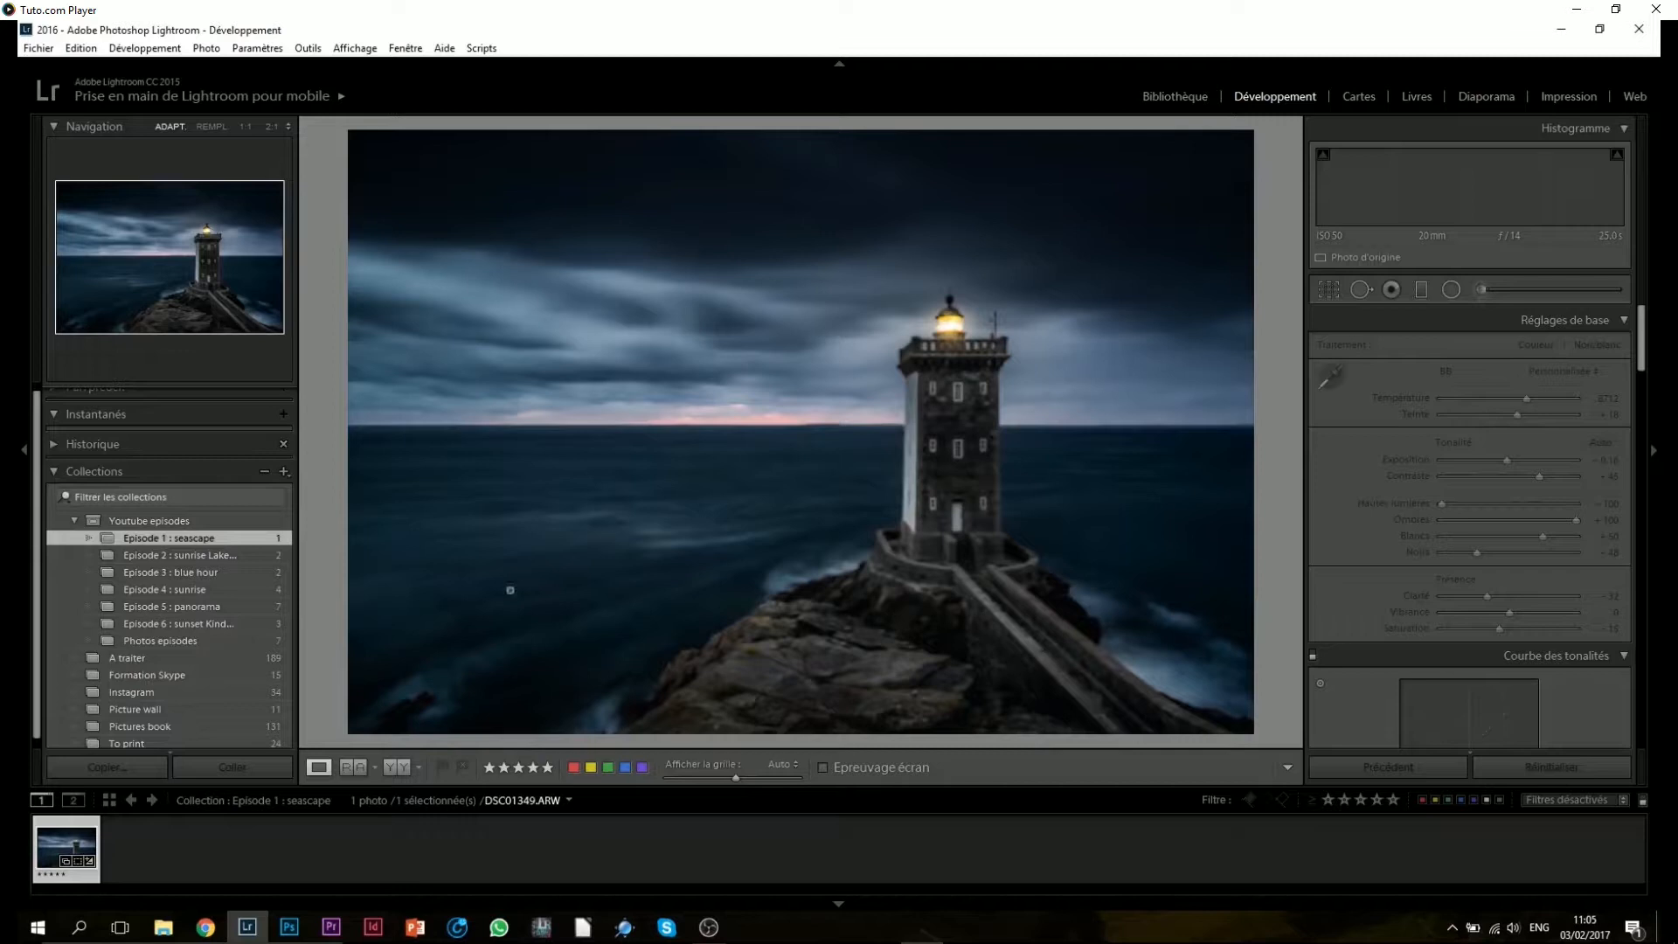
click(217, 555)
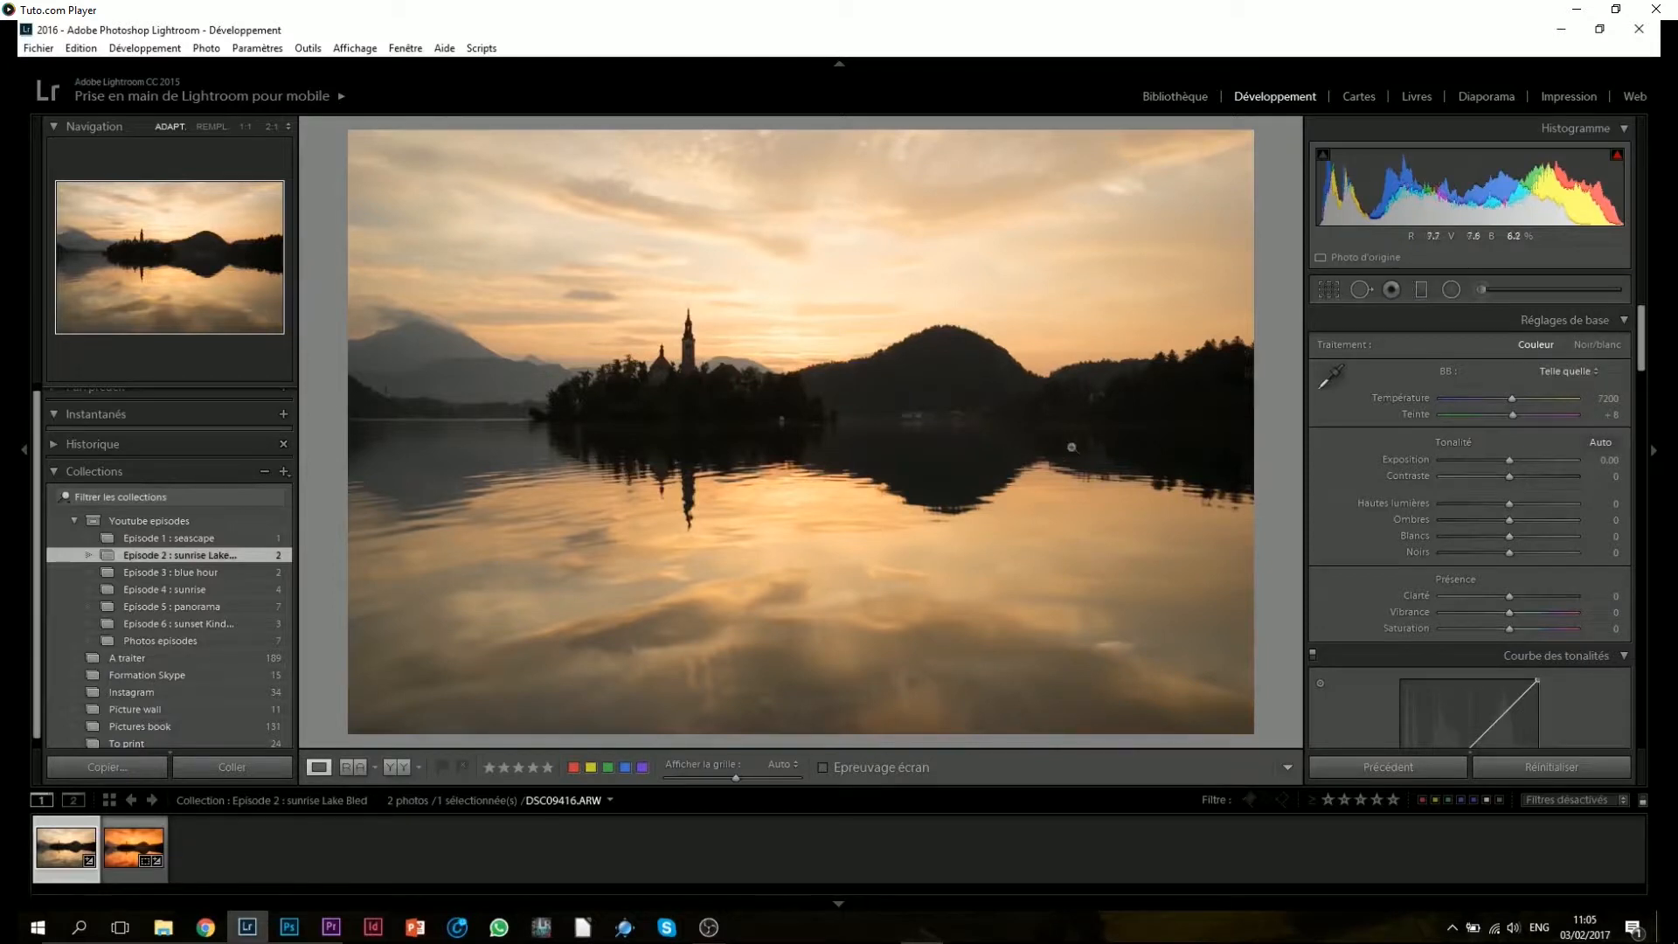
Step: Enable the lens correction profile and chromatic aberration removal for the unedited lake sunrise photo
drag(1645, 346, 1615, 582)
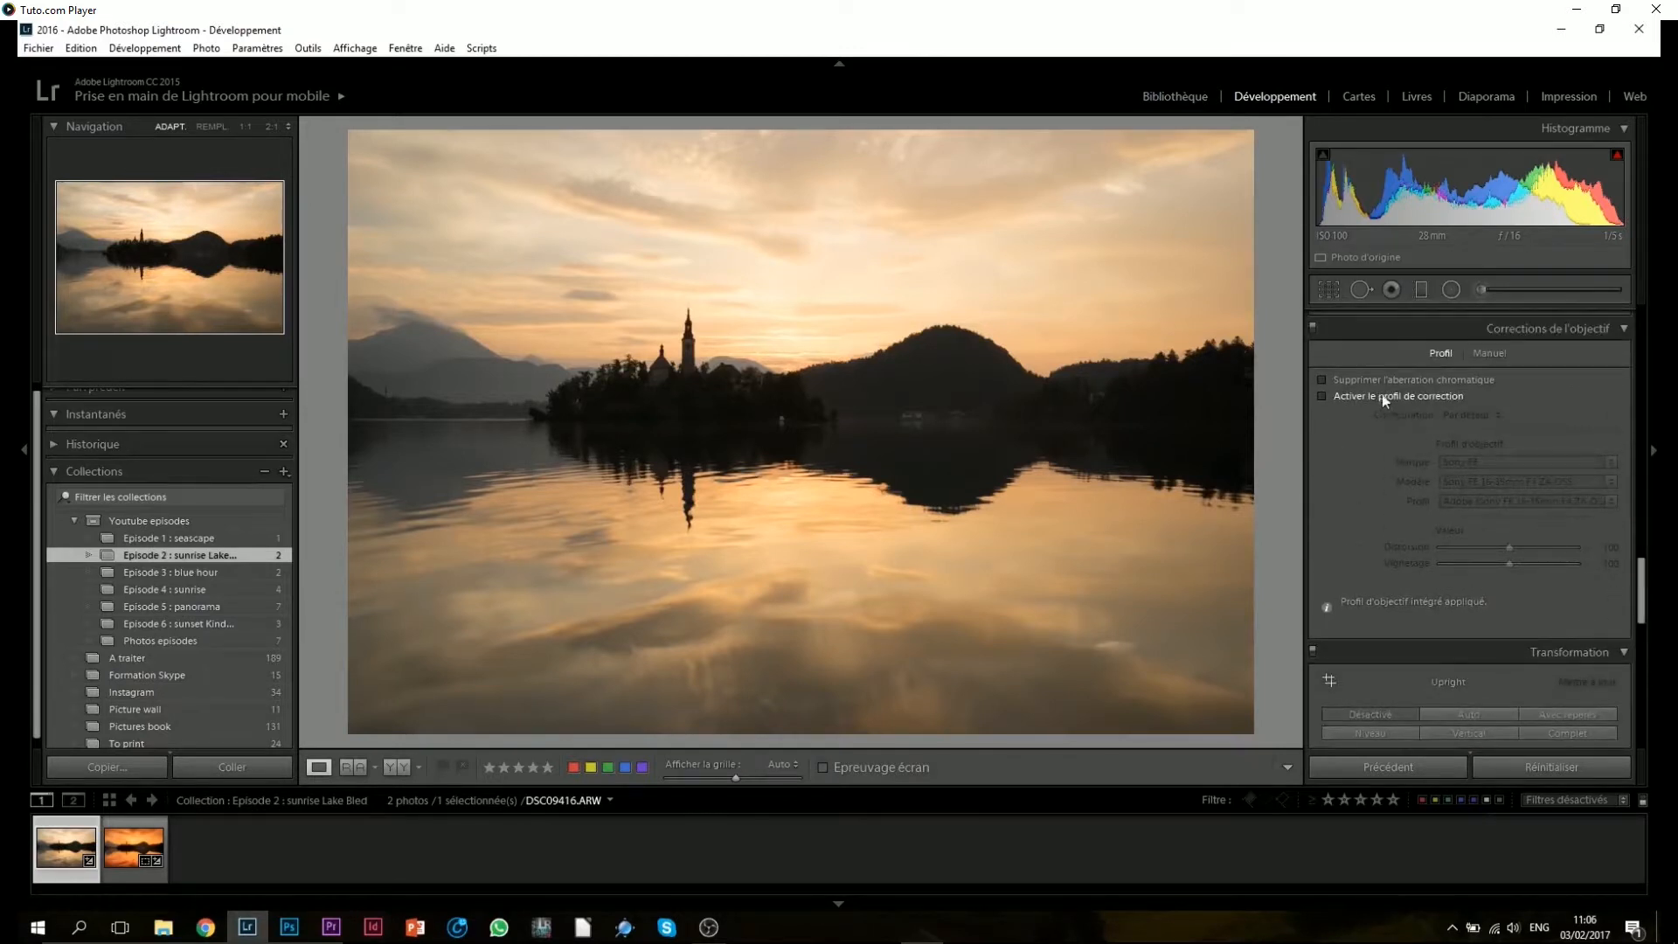
click(1380, 394)
click(1370, 377)
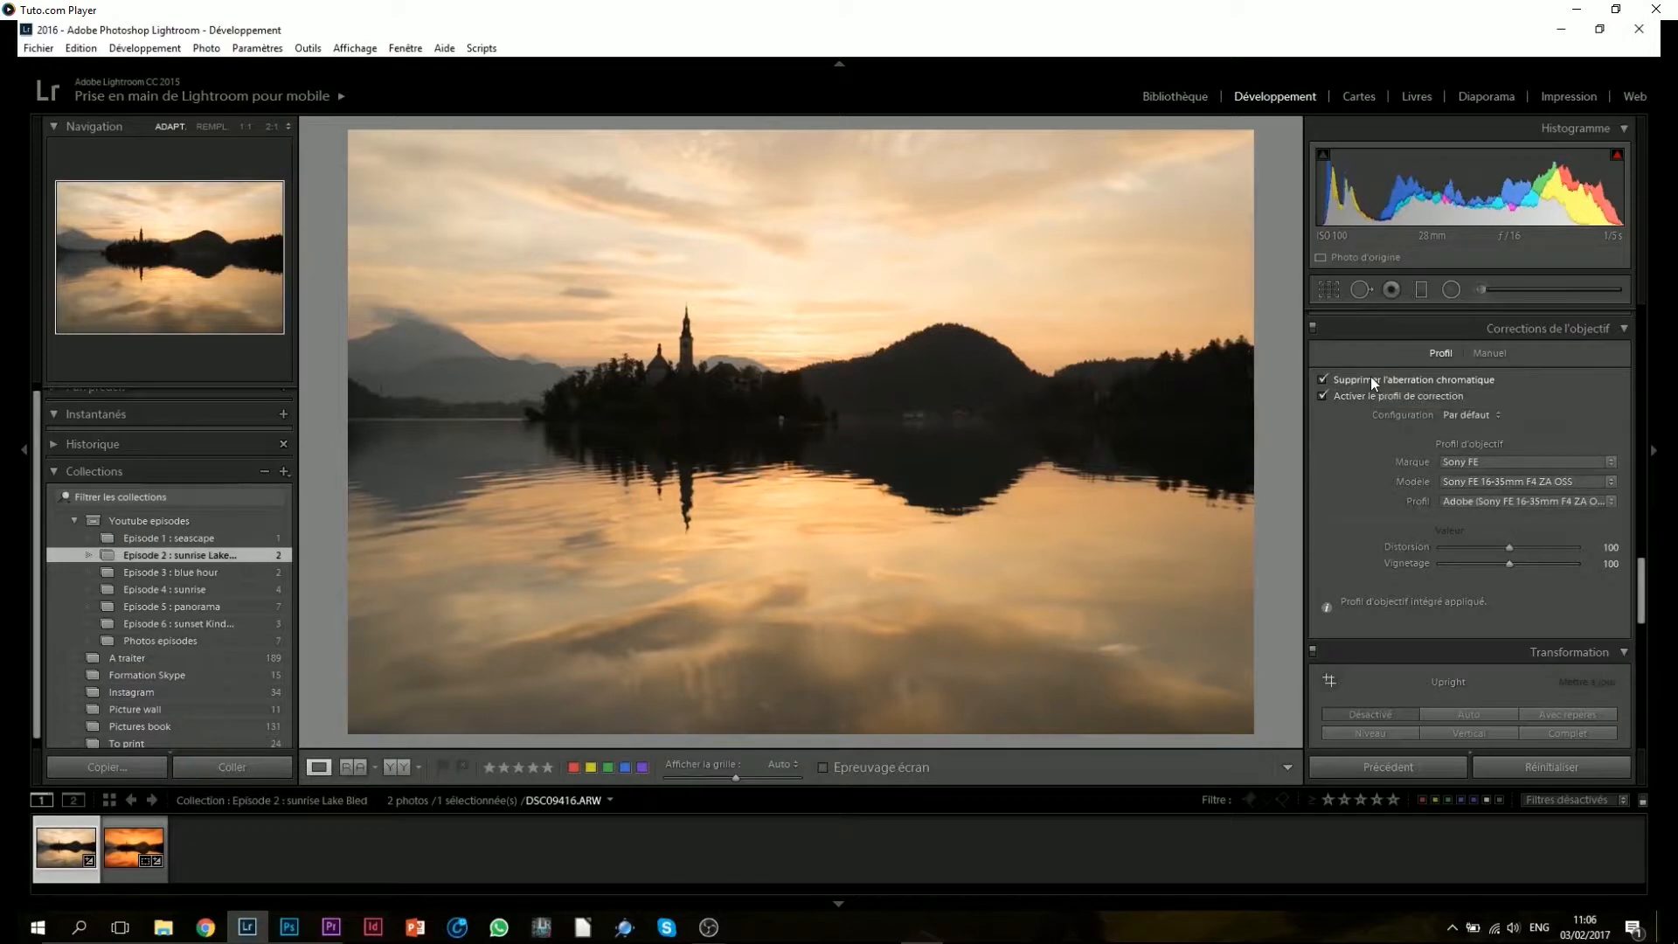
Step: Straighten the photo by -0.13 with the crop tool, using the church tower and its reflection as the vertical reference
drag(1636, 573, 1432, 306)
click(1330, 290)
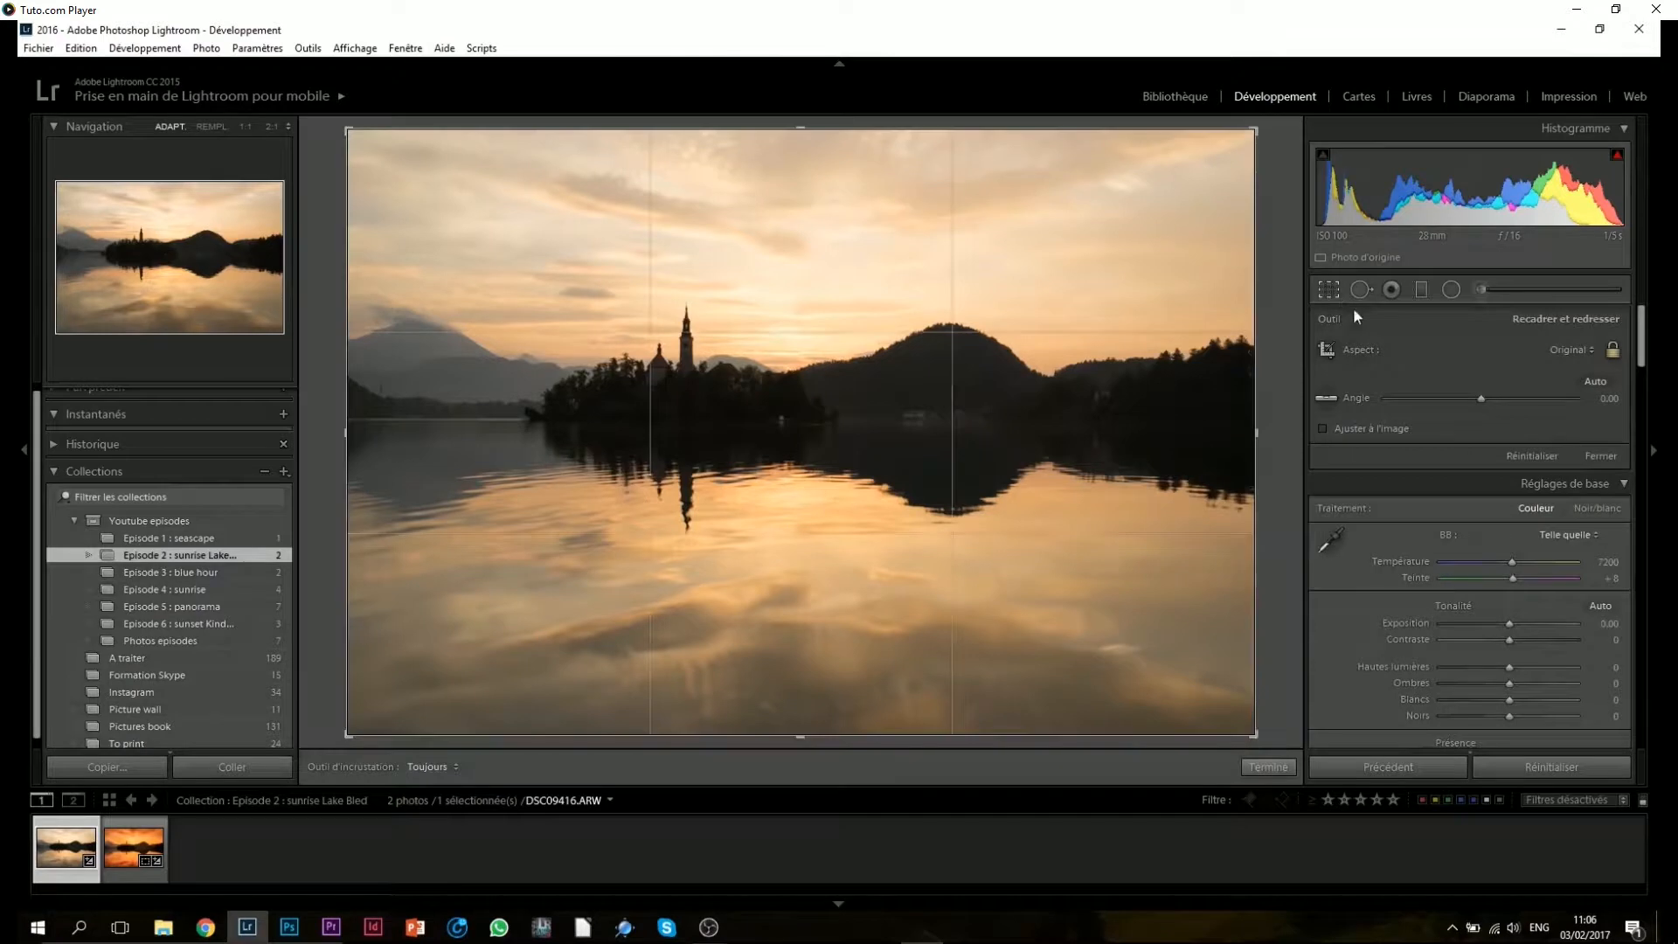
click(1325, 400)
drag(686, 307, 685, 682)
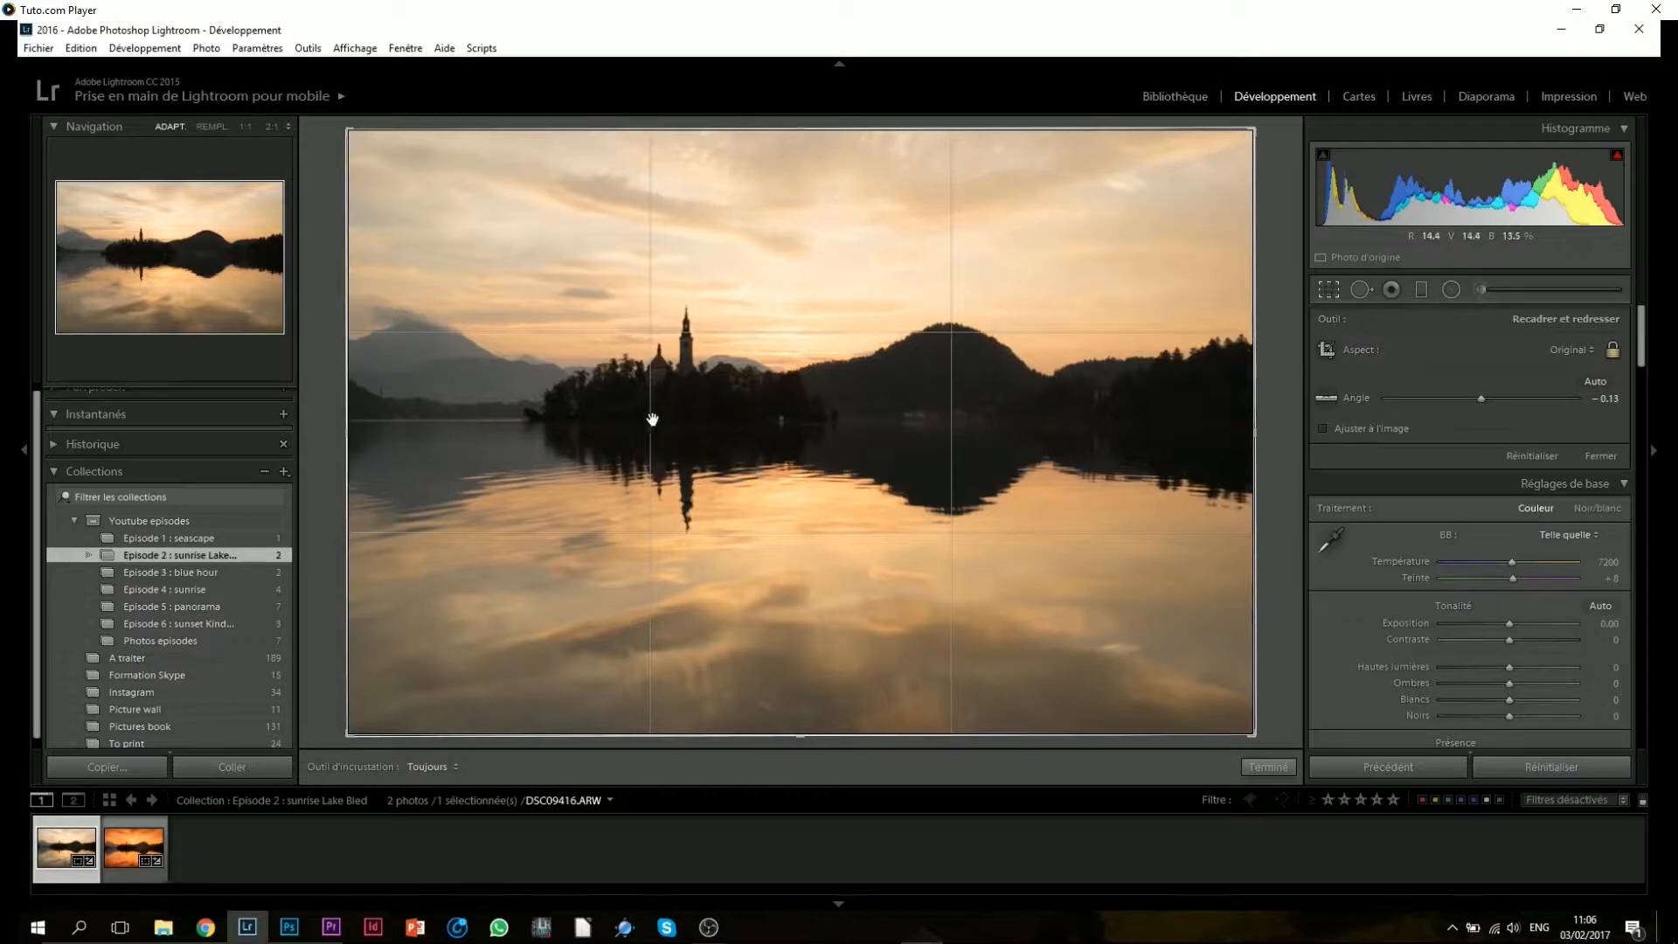
Step: Crop the photo slightly at its original aspect ratio, trimming the right and bottom edges of the scene, and apply the crop
drag(1253, 734, 1245, 717)
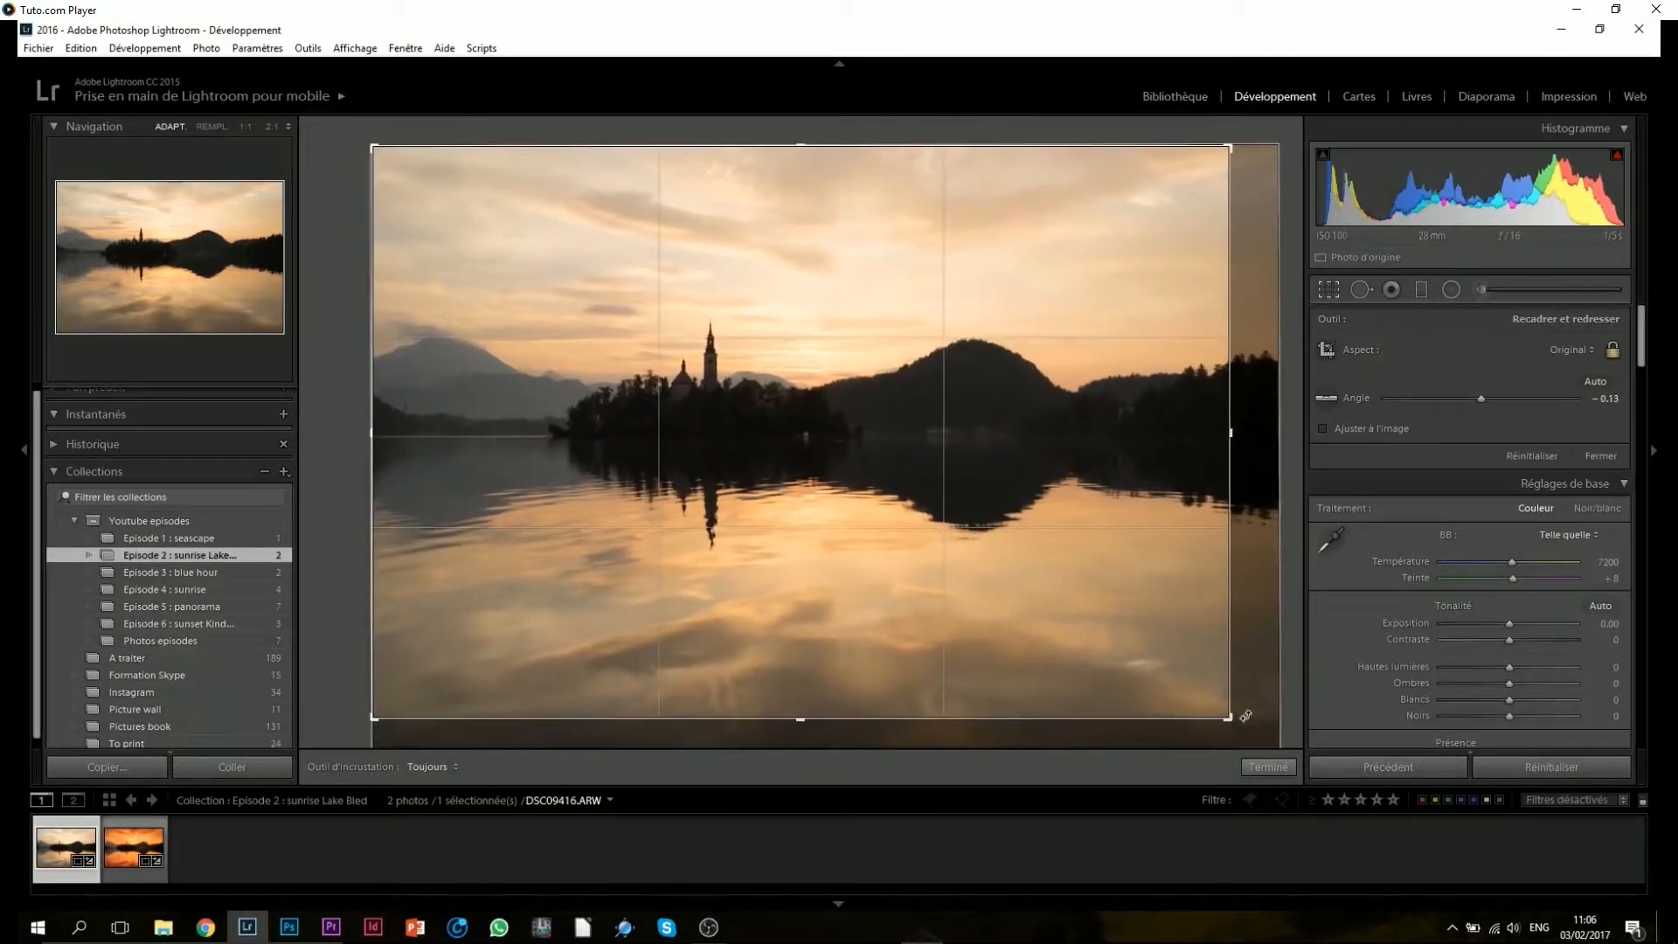
drag(1048, 464, 1035, 462)
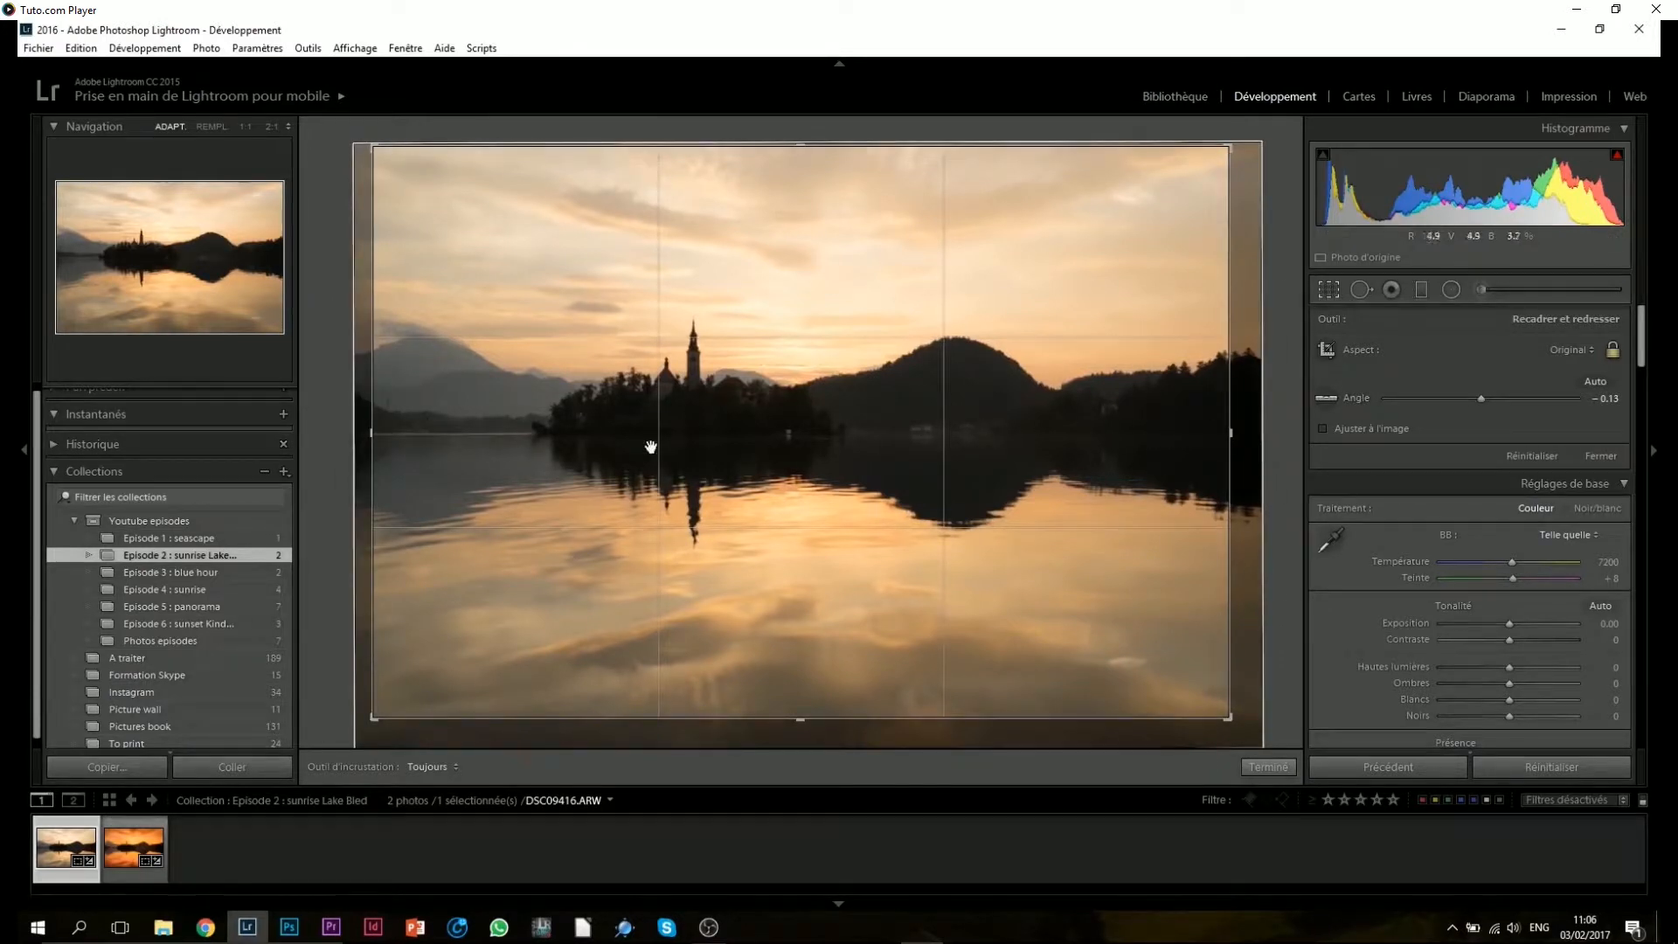
drag(549, 420, 566, 423)
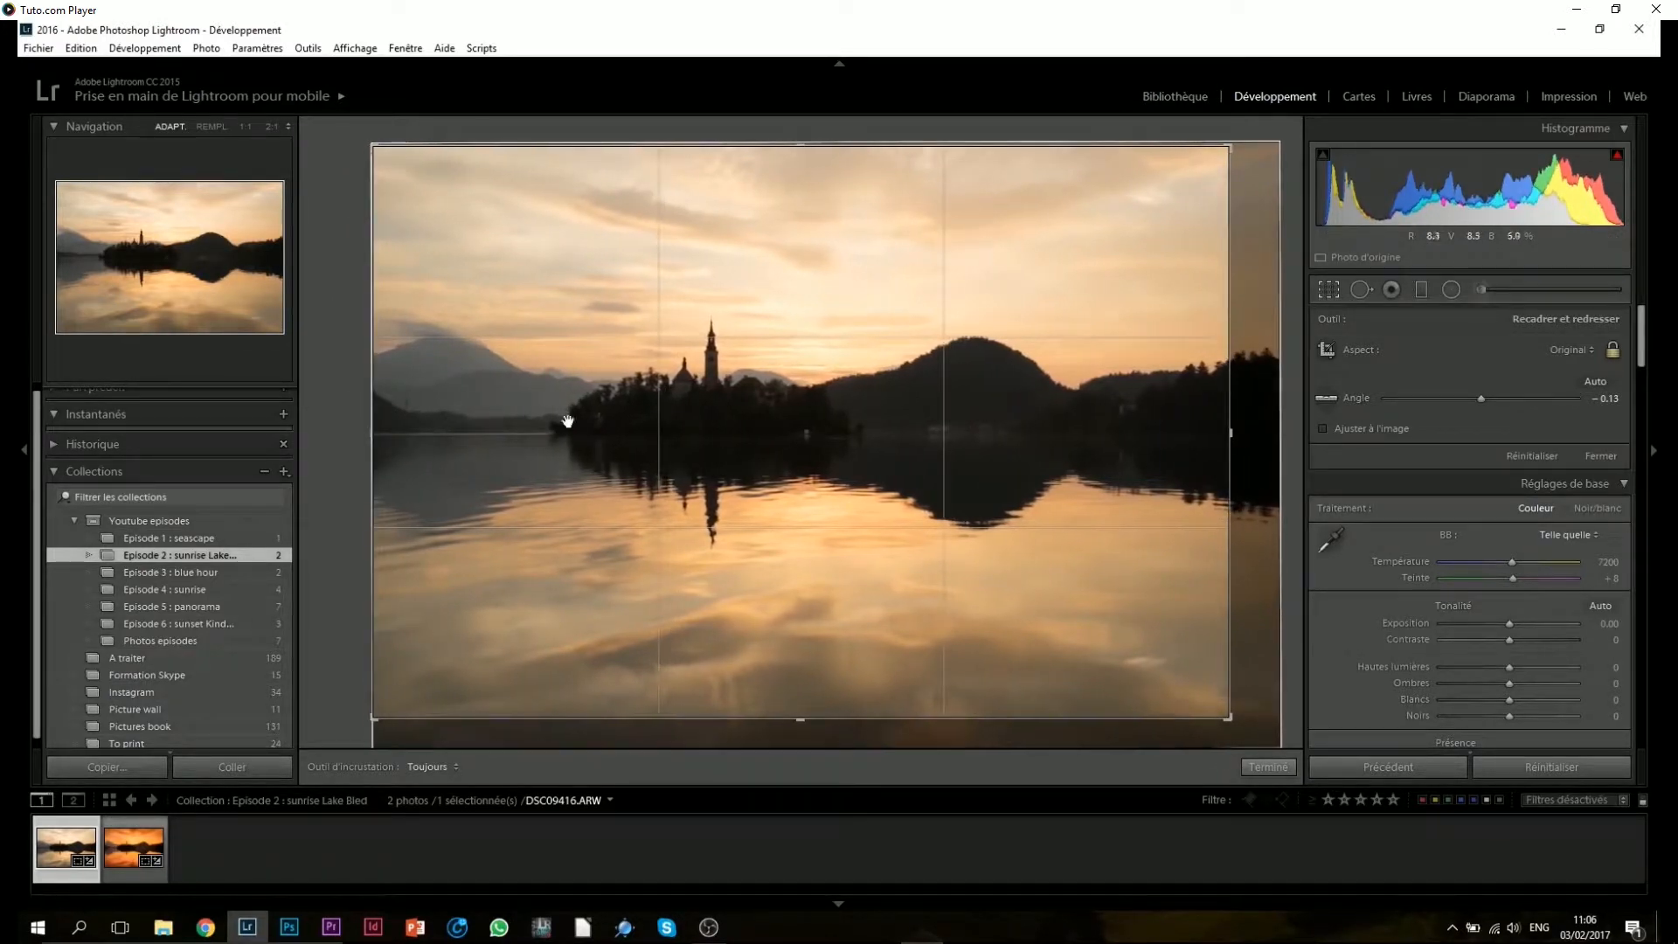
click(1268, 767)
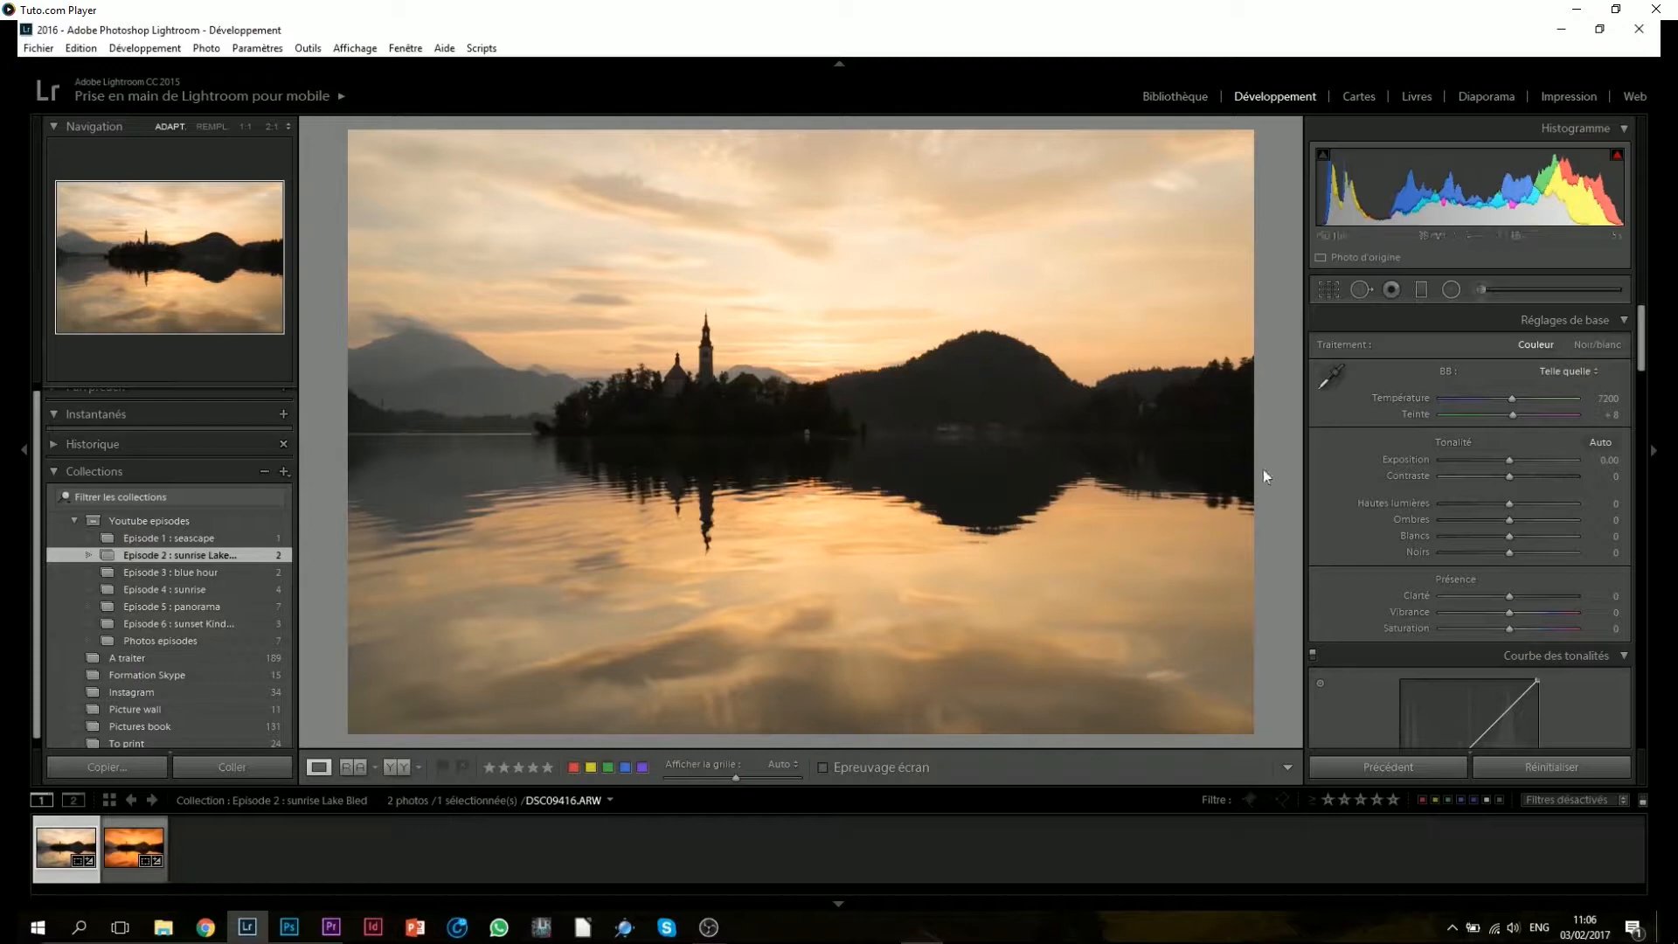
Step: Set highlights to -100, shadows to +50 and contrast to +38, and warm the white balance with a tint of +28
drag(1452, 502, 1422, 503)
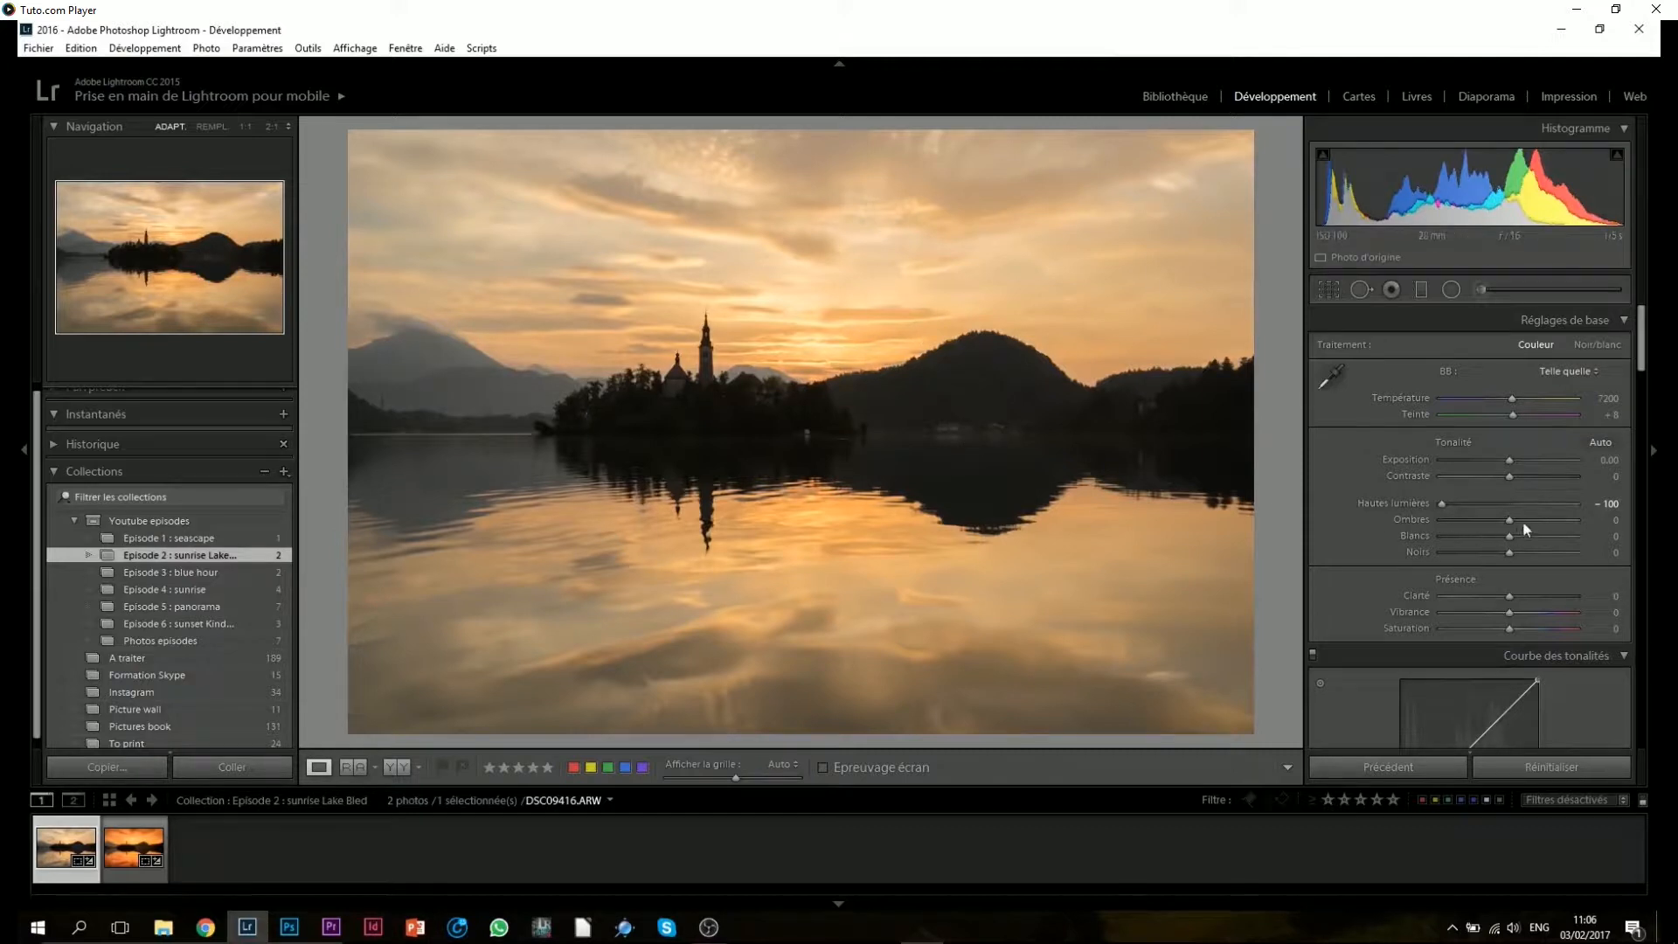
drag(1507, 521, 1533, 479)
click(1534, 479)
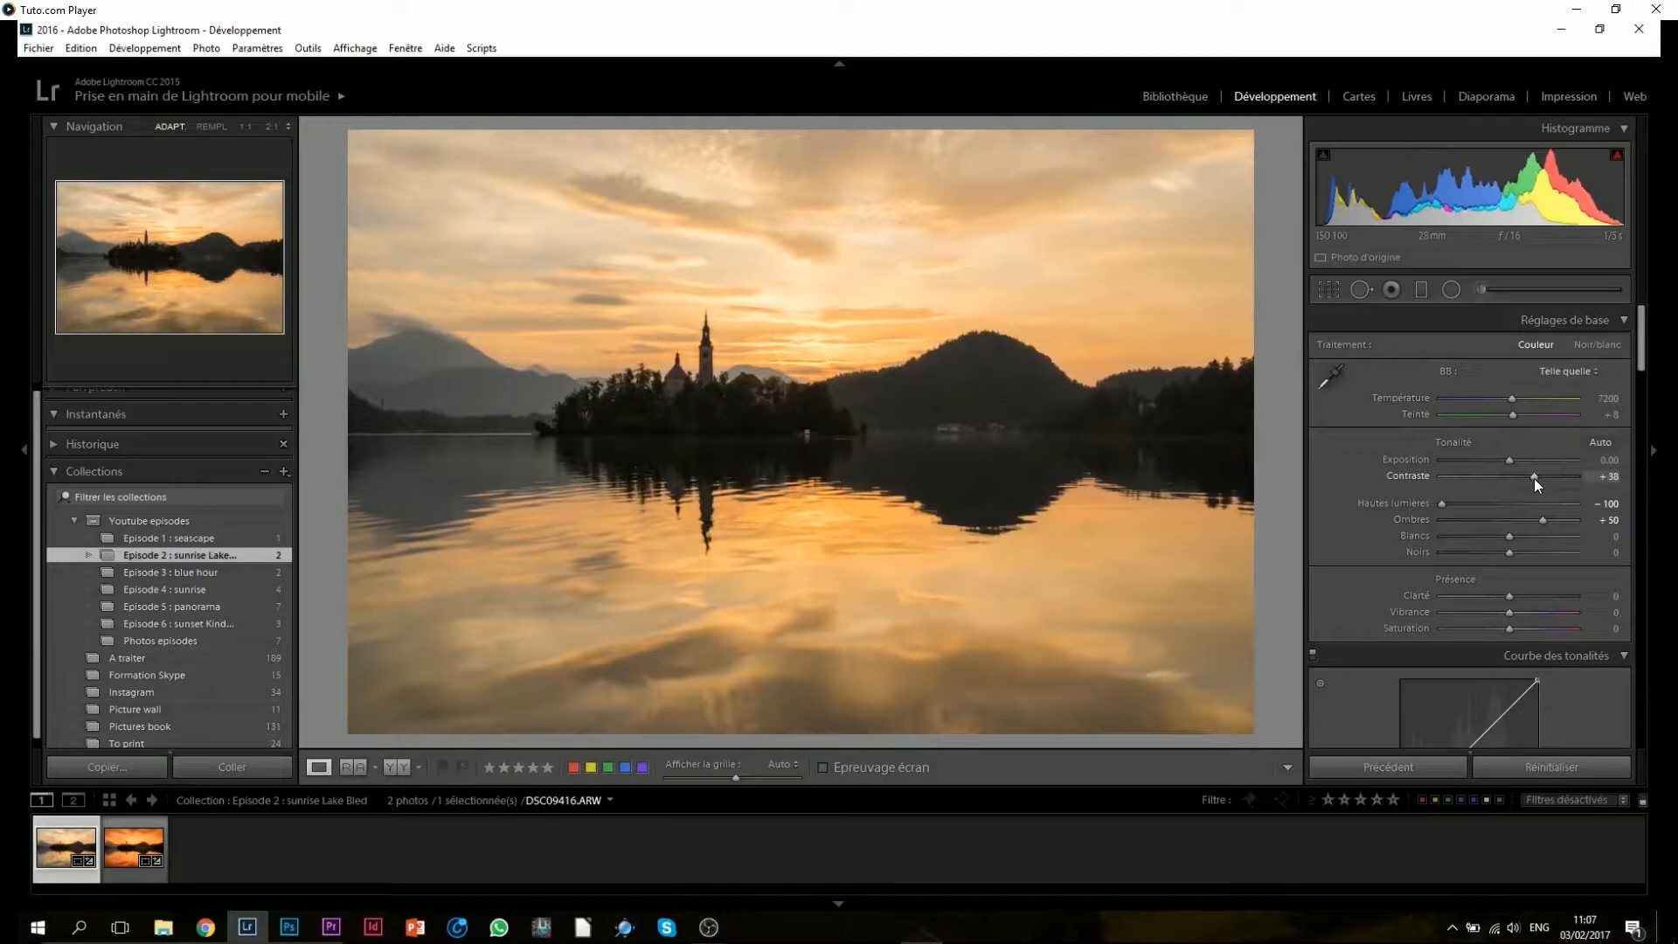
click(1528, 398)
drag(1528, 399, 1519, 416)
Step: In the camera calibration, set the primary saturation to +26 for red, +21 for green and +29 for blue
drag(1642, 343, 1636, 727)
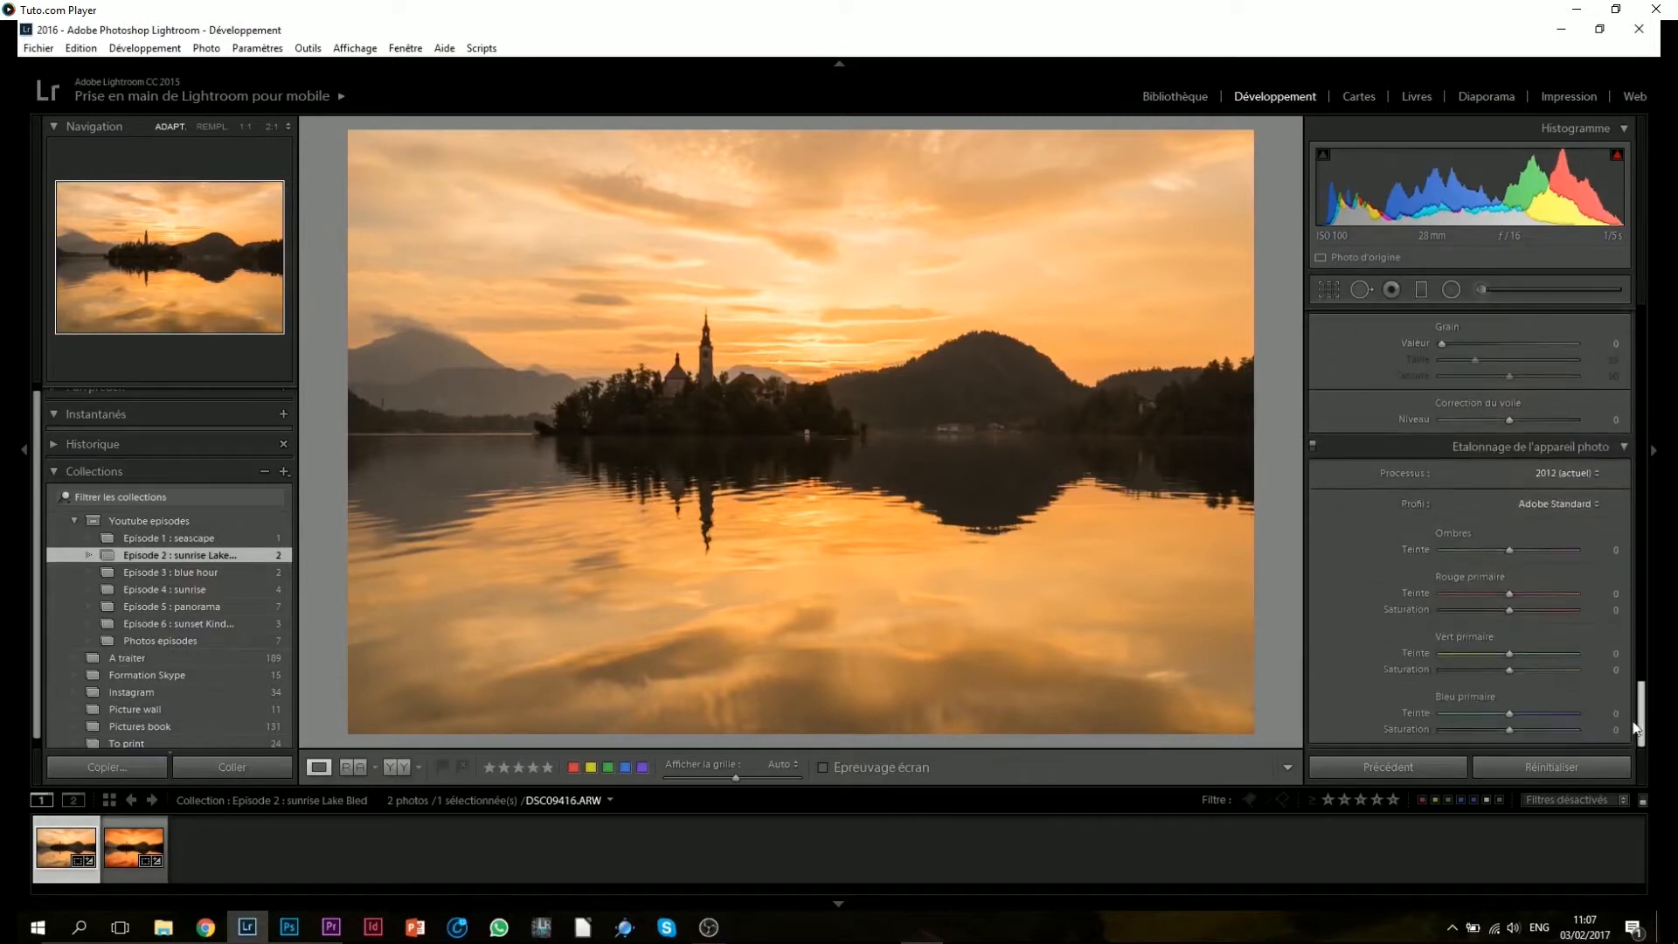
click(1534, 611)
drag(1528, 610, 1525, 609)
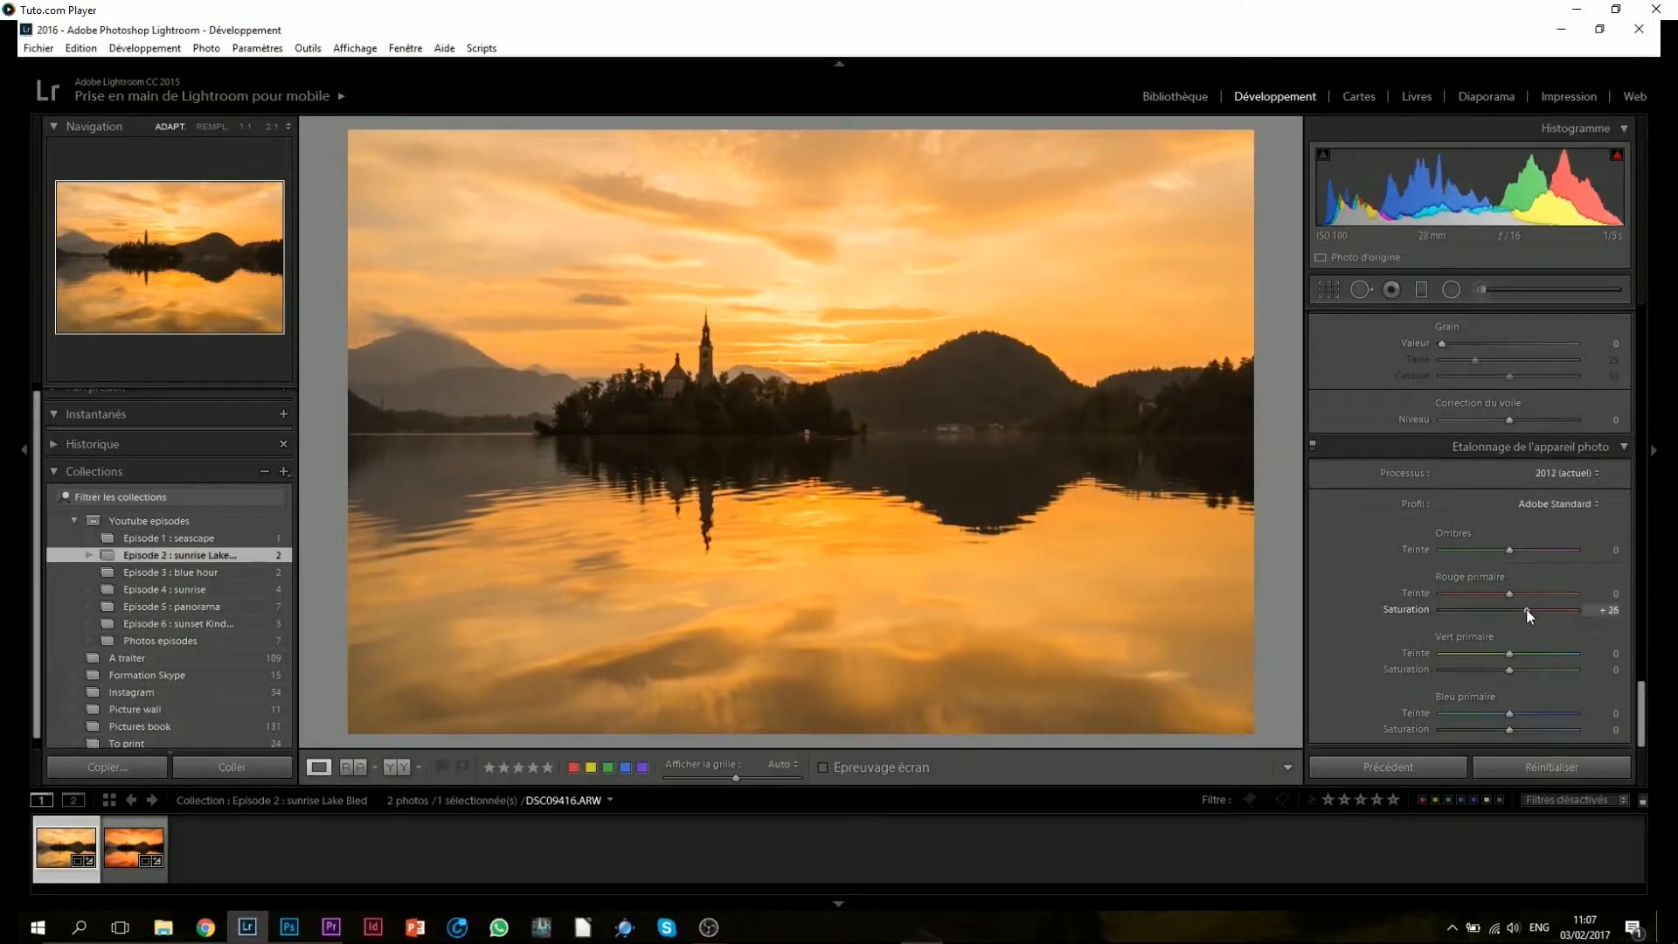
click(1526, 669)
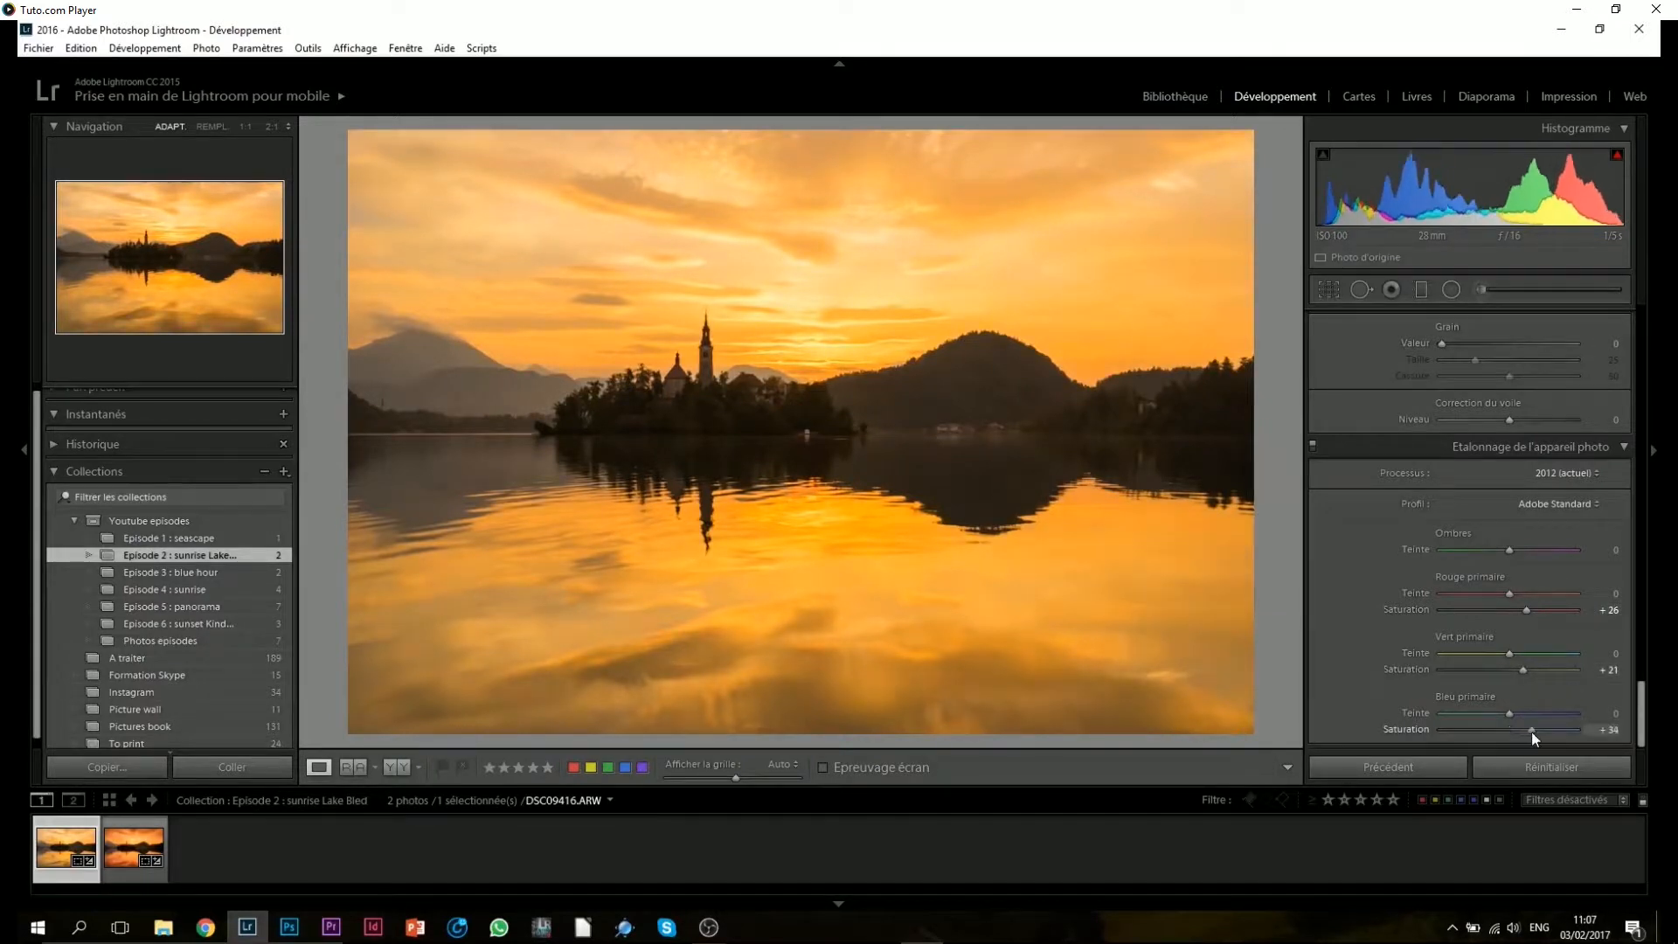
drag(1531, 732, 1528, 732)
Step: Set the calibration hue to +2 for the green primary and -10 for the red primary, and lower the blue primary hue
drag(1497, 653, 1510, 655)
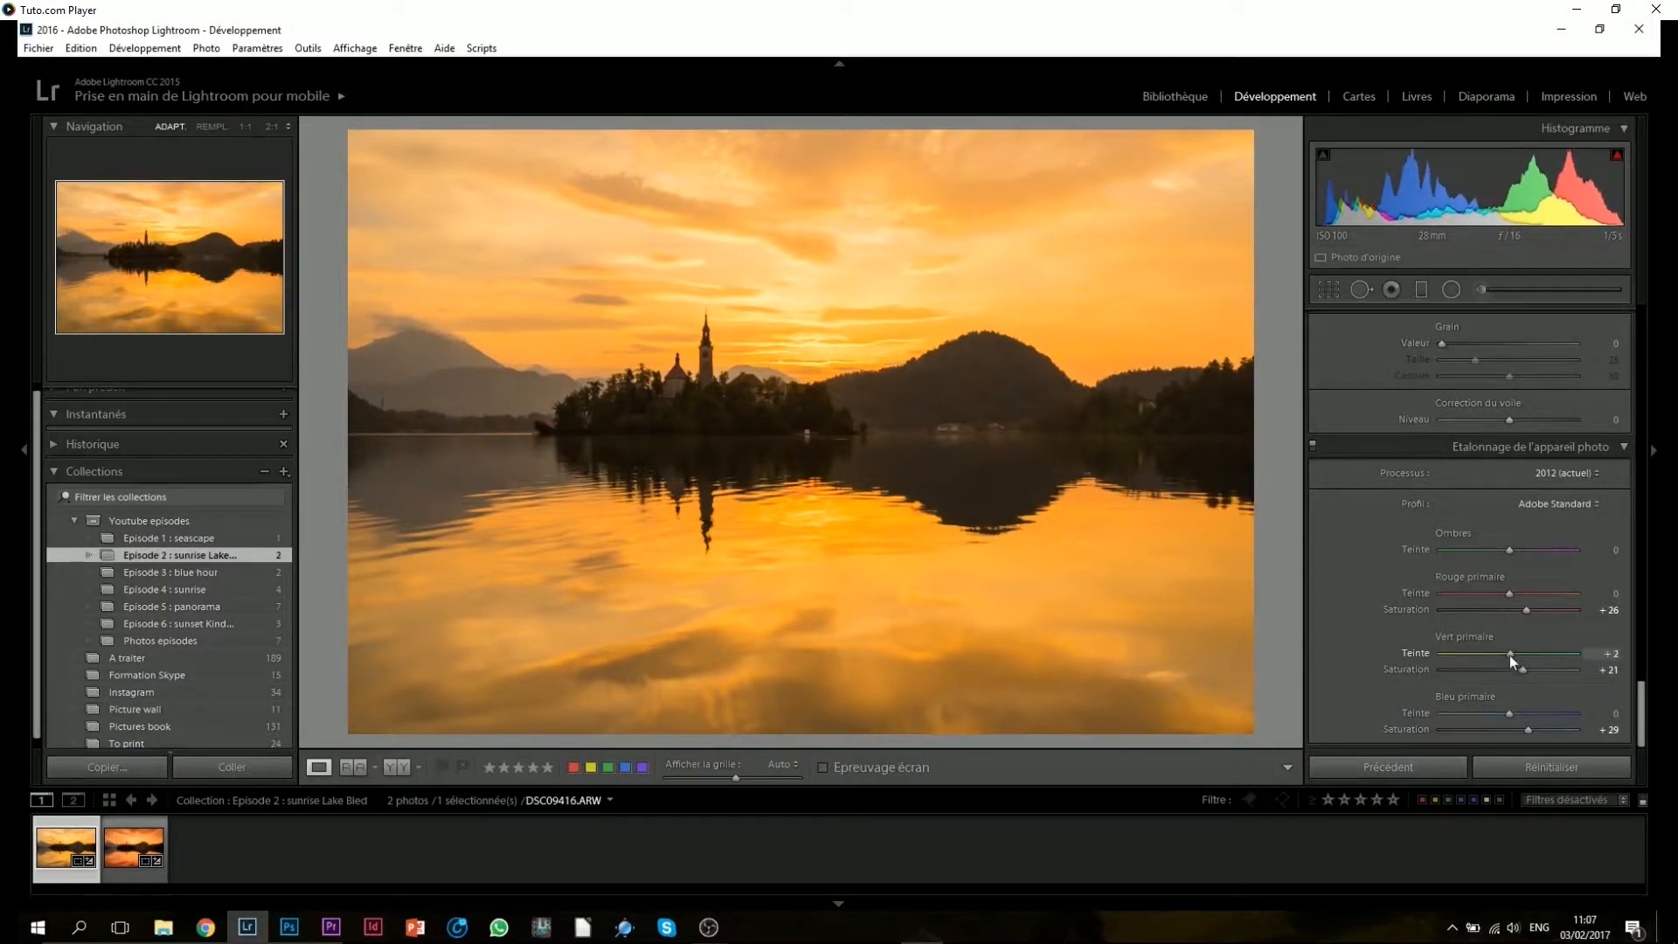
drag(1507, 595, 1502, 594)
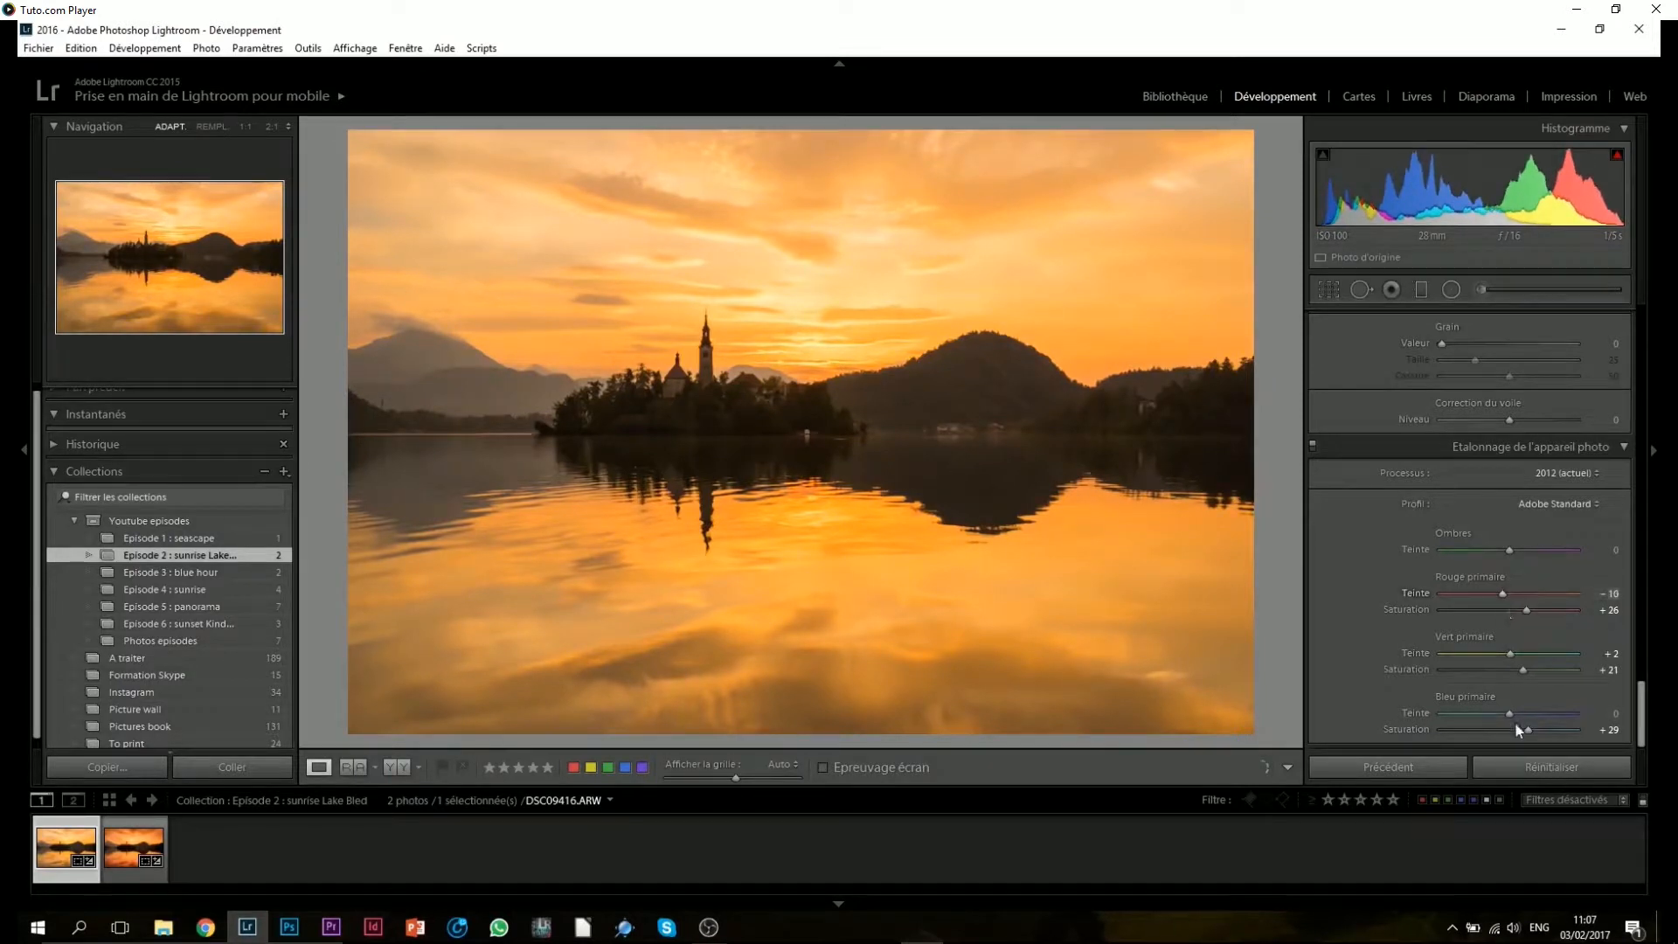
mouse_move(1510, 711)
mouse_down()
mouse_move(1477, 715)
mouse_move(1543, 717)
mouse_move(1501, 715)
mouse_up()
Step: Set the white balance temperature to 8839, the blacks to -36 and the whites to -34
drag(1640, 706, 1643, 337)
drag(1534, 401, 1528, 397)
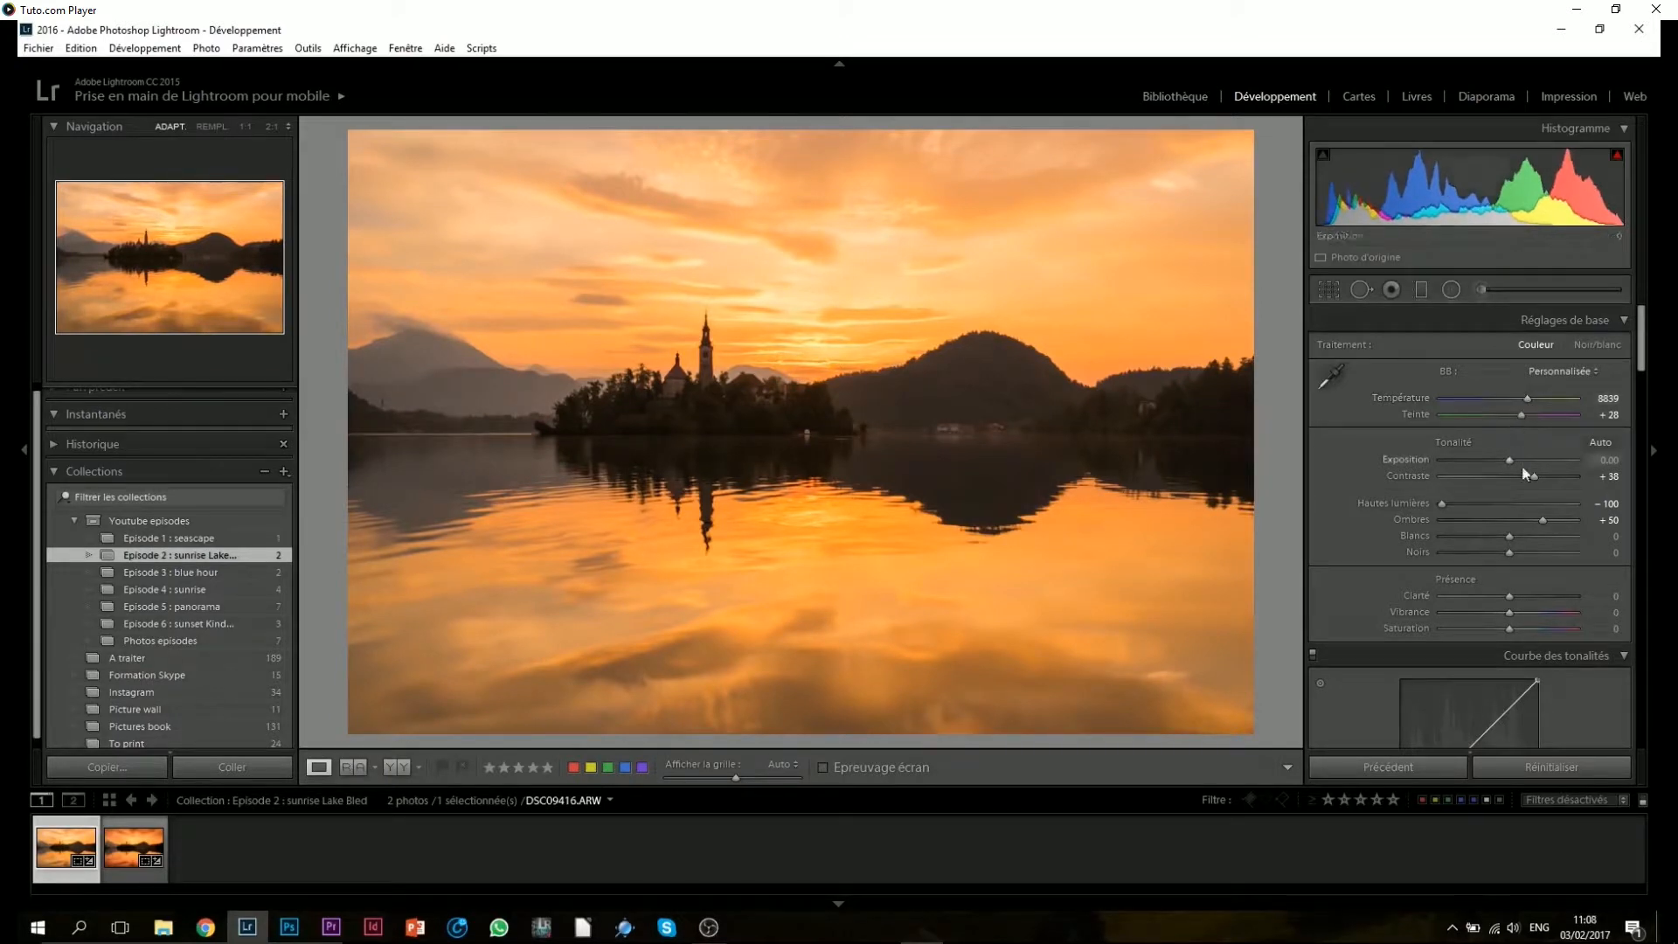
drag(1503, 561, 1484, 556)
key(alt)
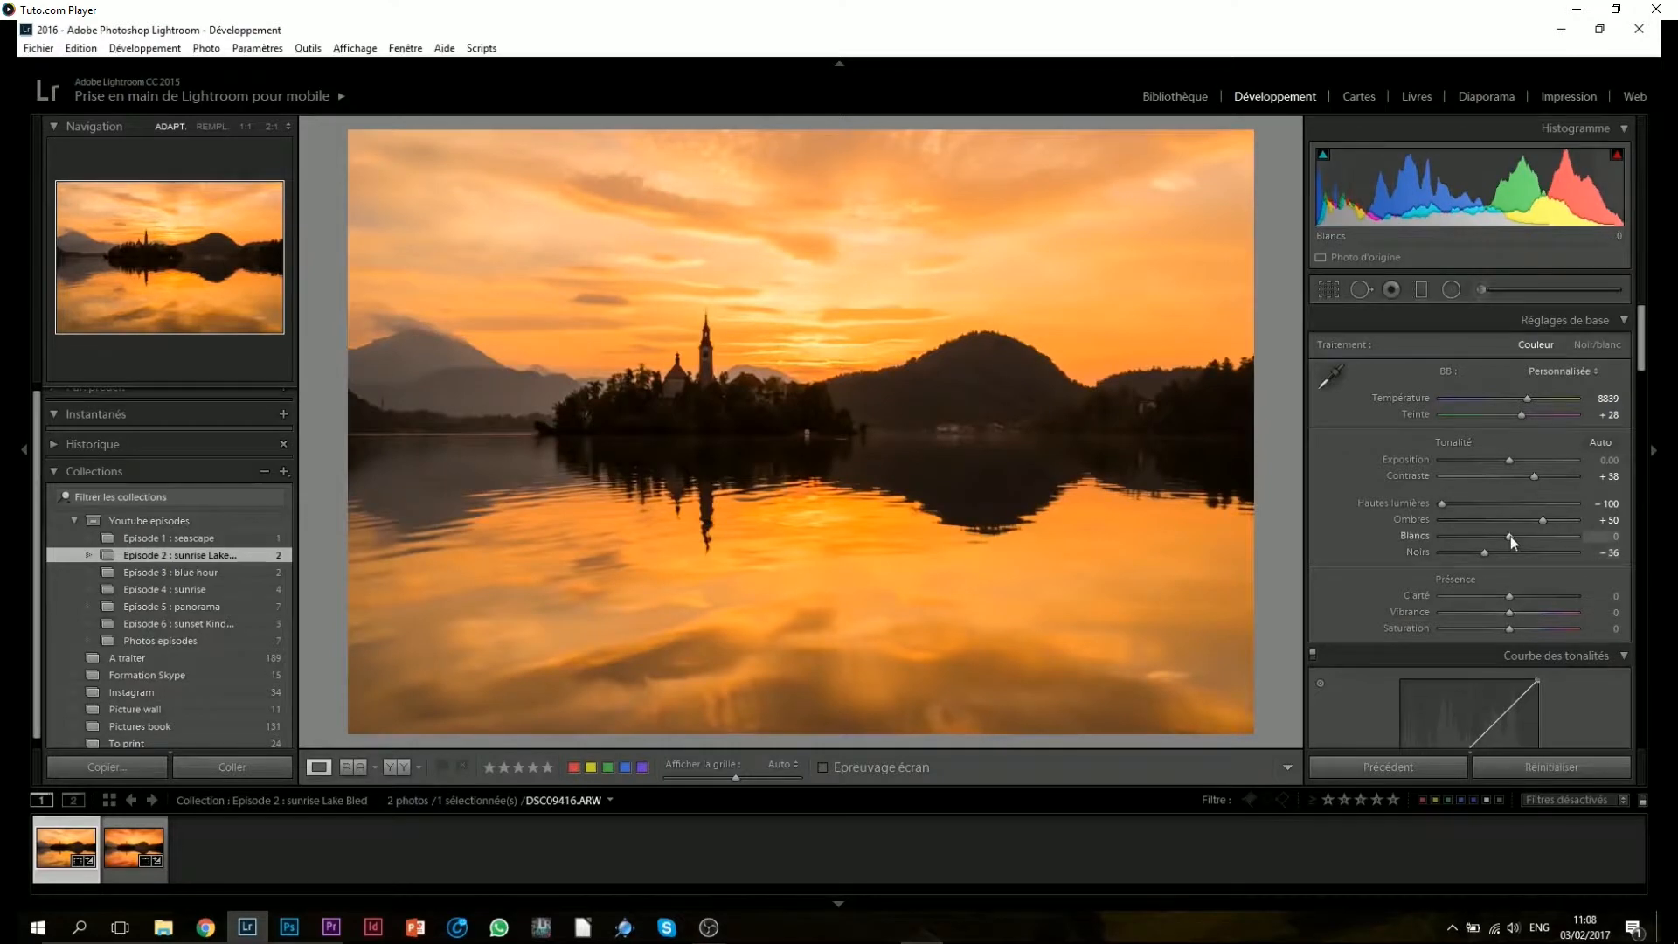
mouse_move(1617, 158)
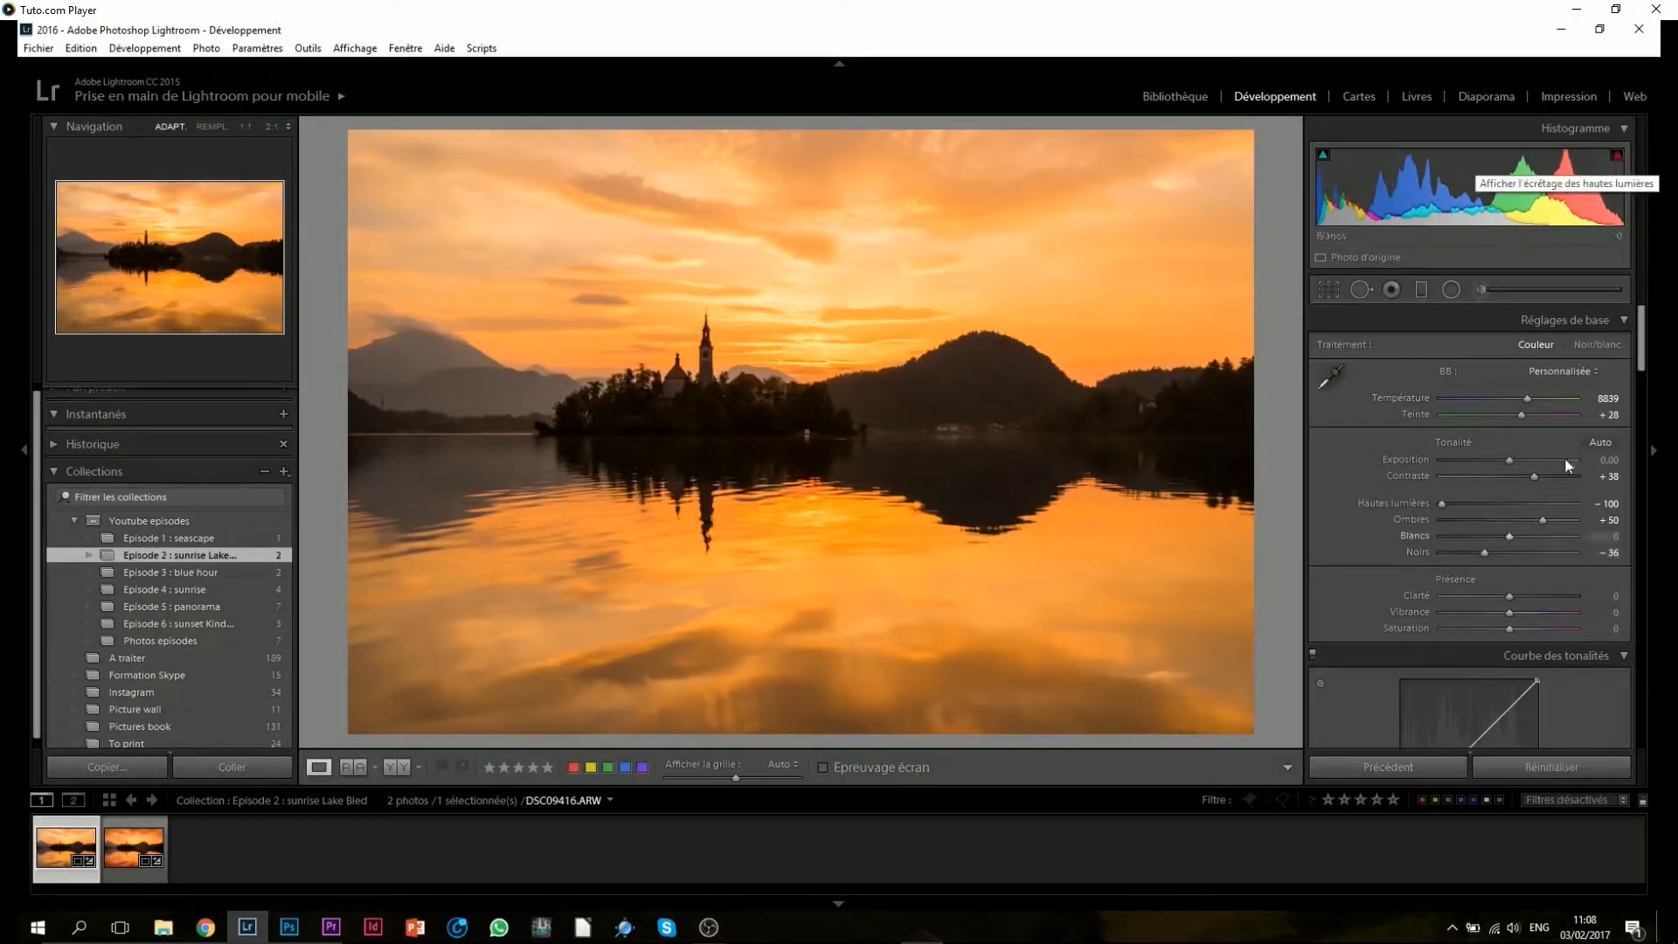
drag(1510, 537, 1490, 542)
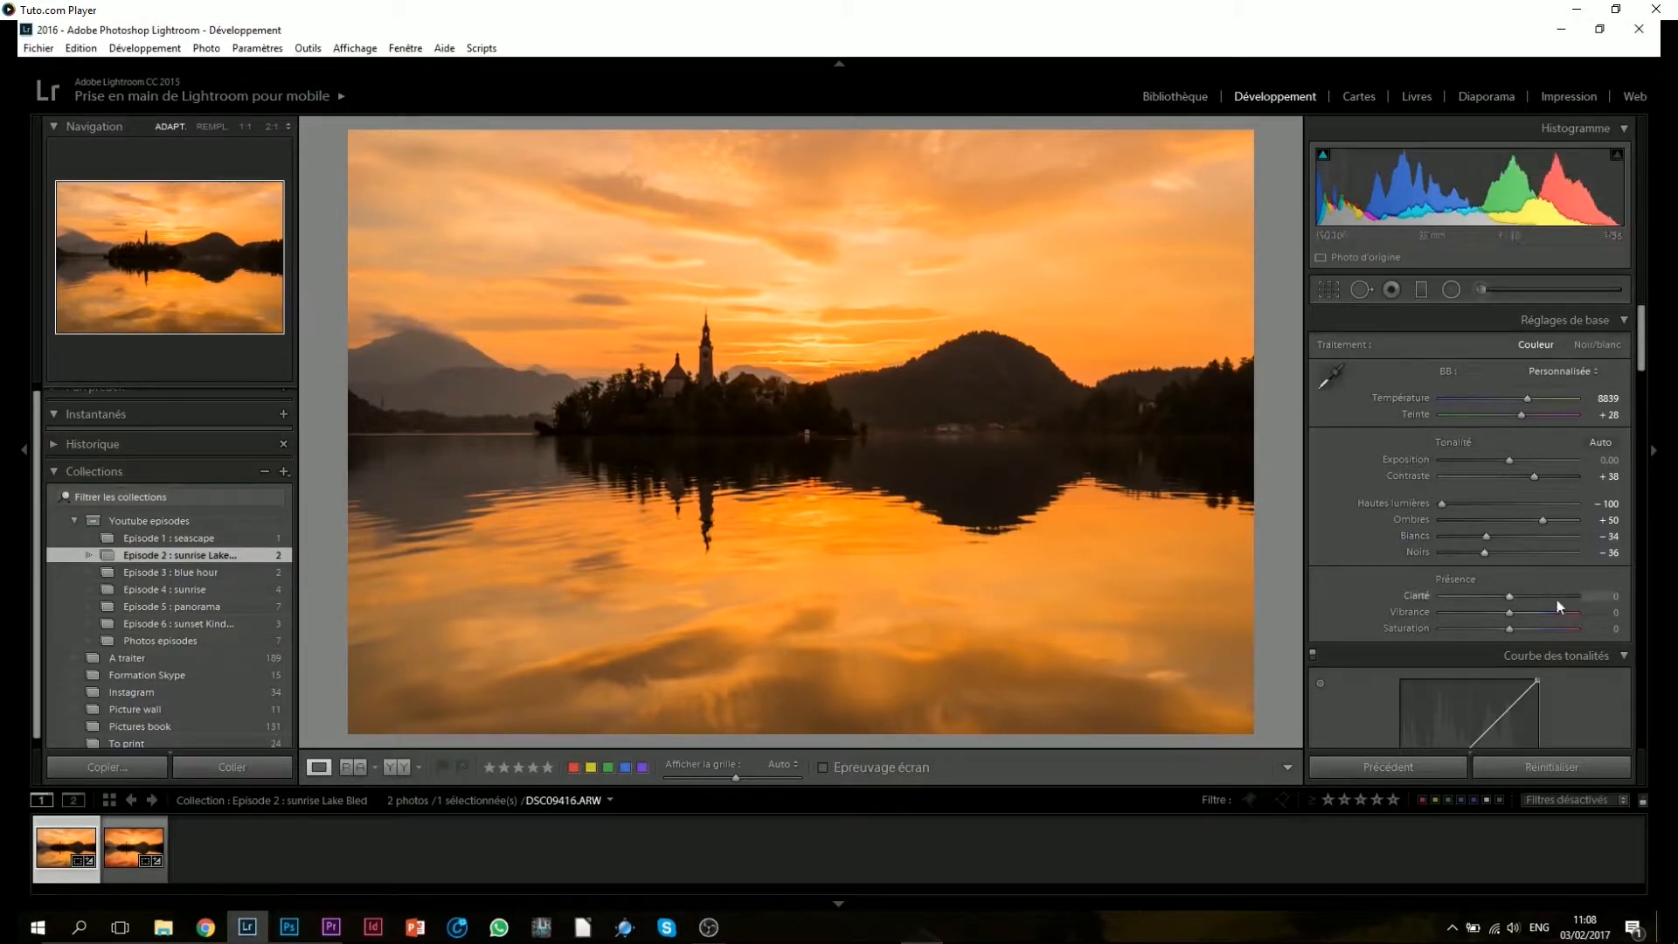
Step: Set clarity to -21, vibrance to +16 and saturation to -3 in the basic adjustments
click(1491, 596)
click(1523, 612)
drag(1523, 616, 1507, 627)
Step: Split-tone the highlights with hue 34 and saturation 27
drag(1640, 339, 1650, 487)
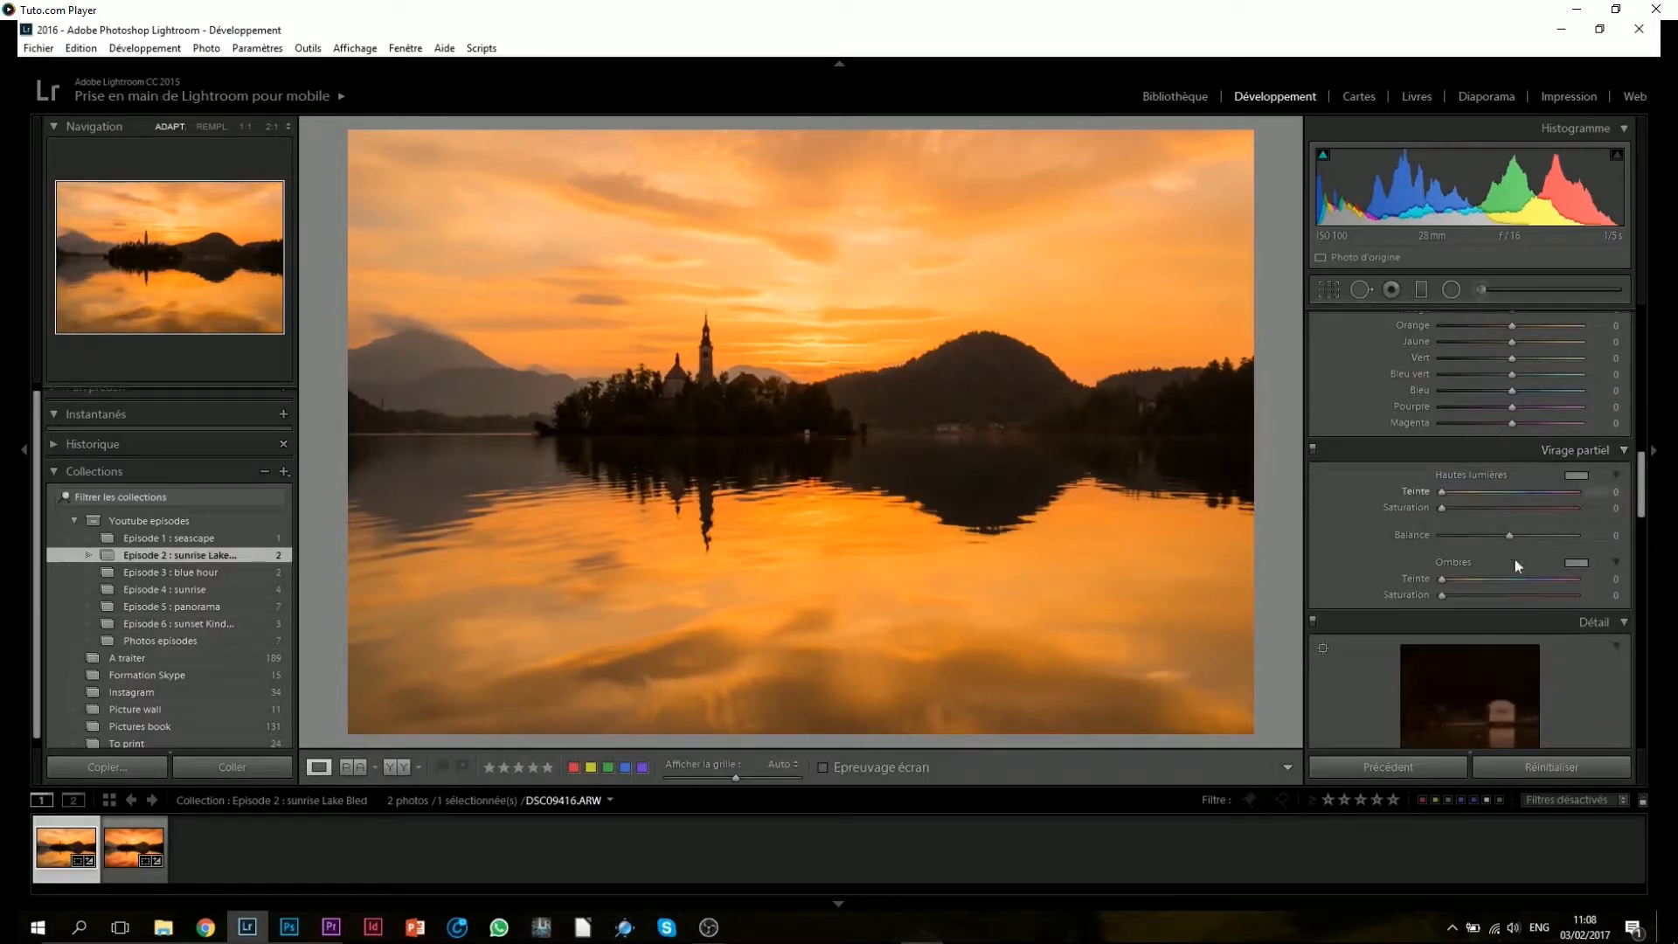
drag(1443, 494, 1477, 509)
drag(1561, 516, 1475, 507)
Step: Split-tone the shadows with a magenta tint at hue 326 and saturation 4
drag(1441, 595, 1570, 581)
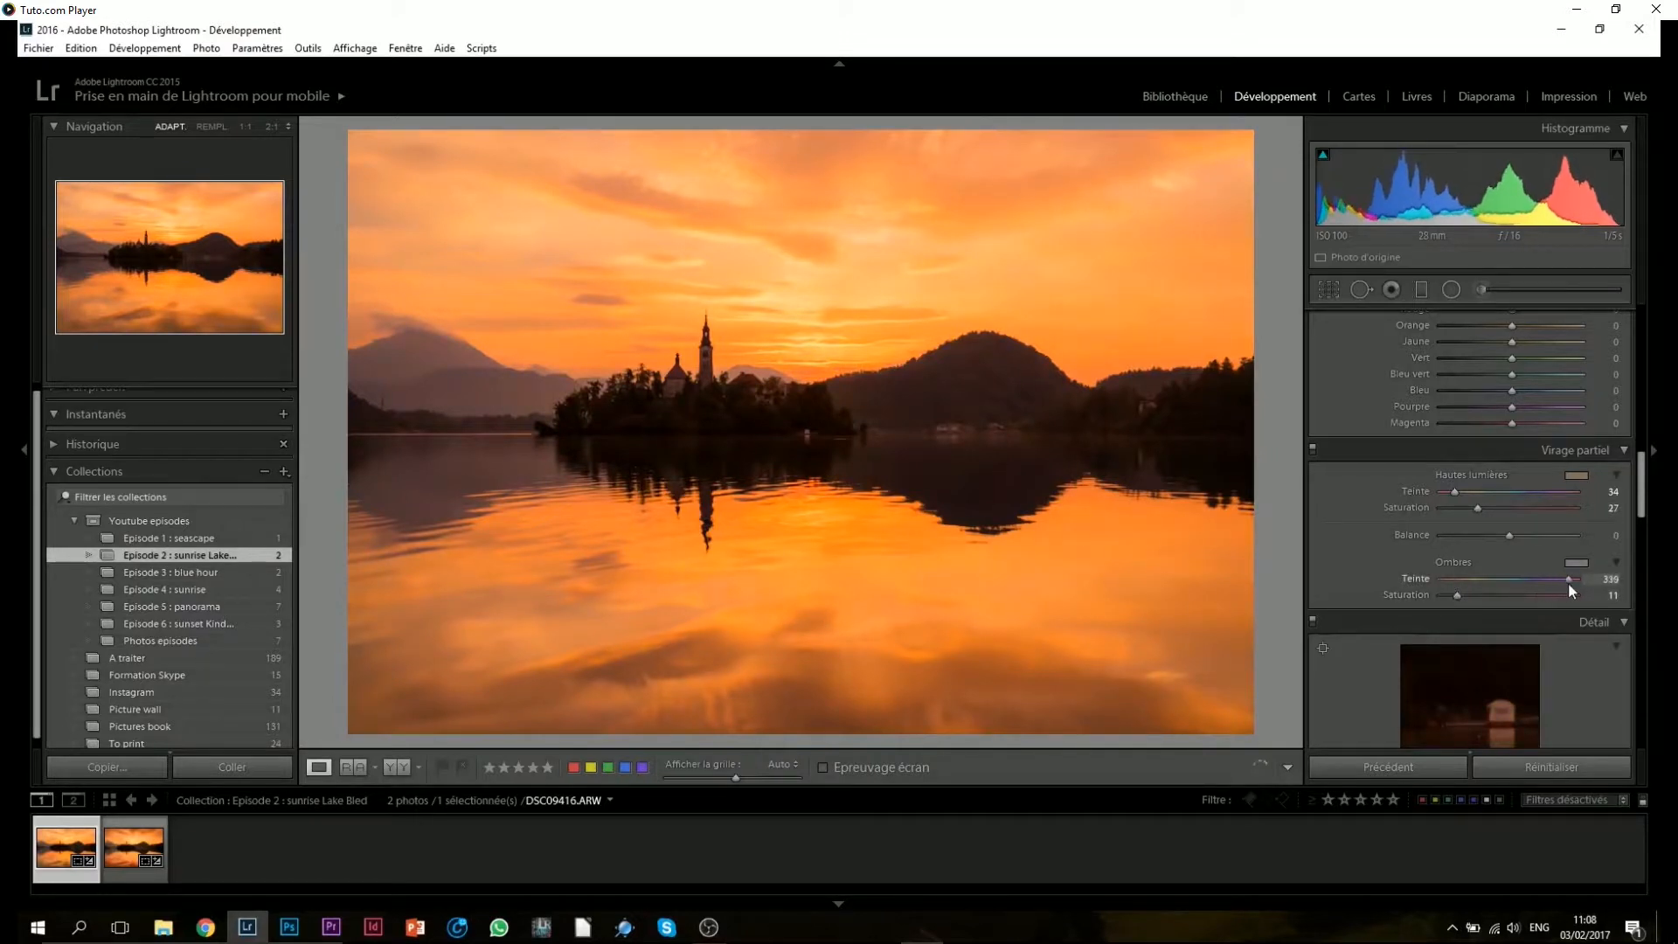
click(1575, 562)
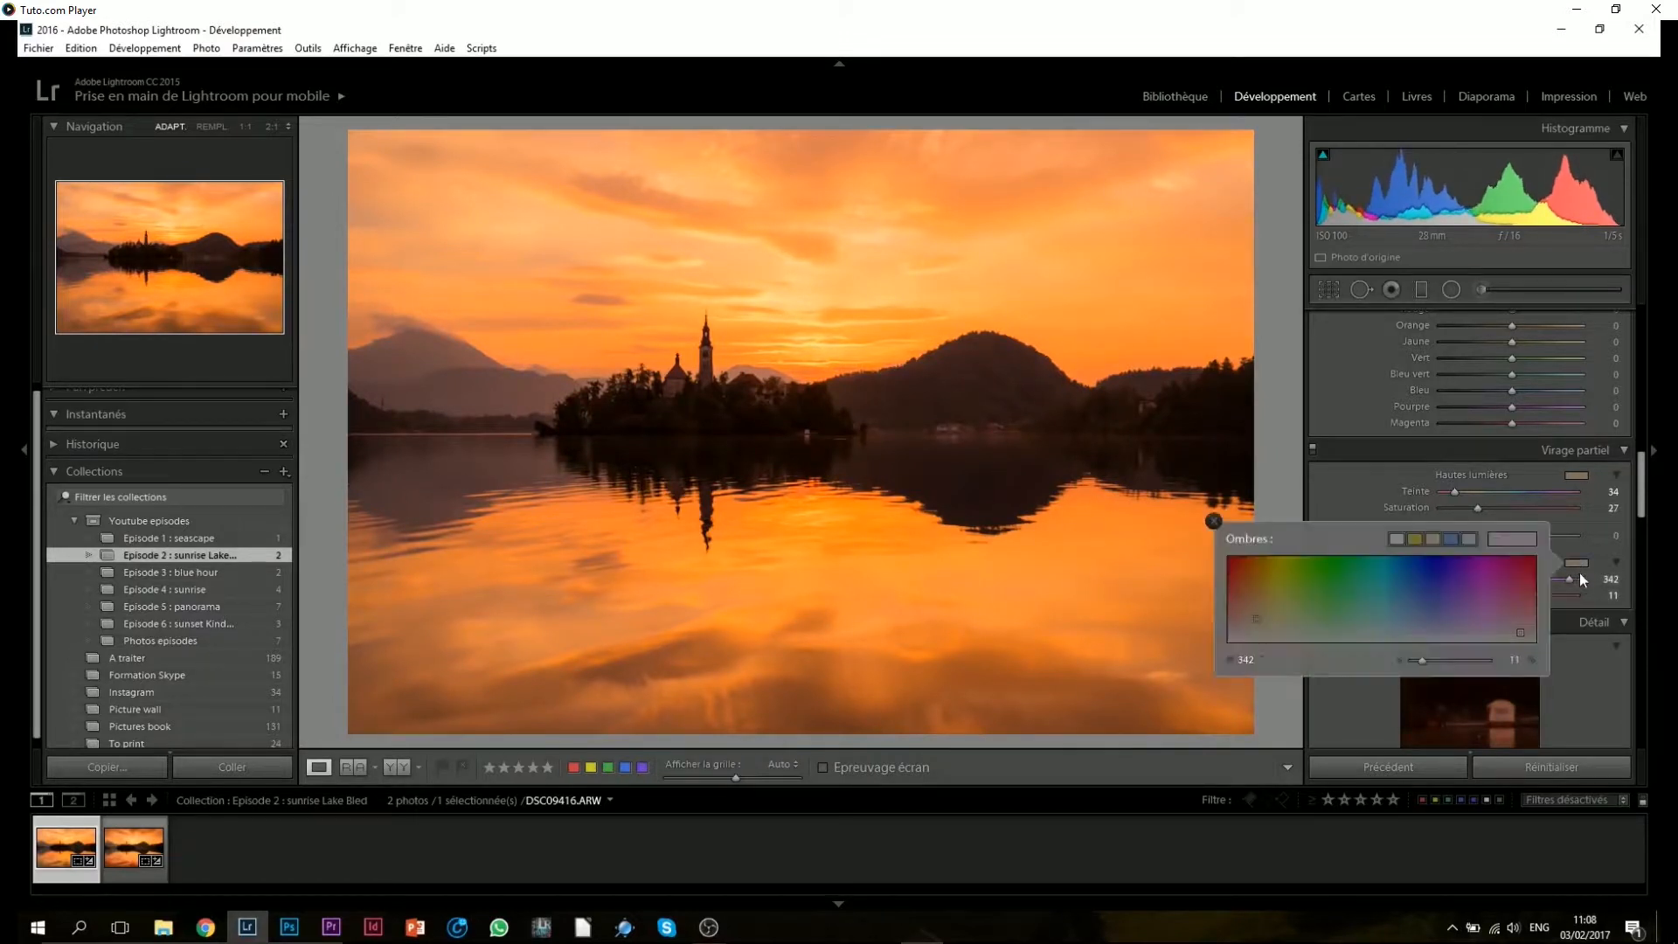
click(1508, 614)
drag(1509, 615, 1507, 623)
click(1214, 522)
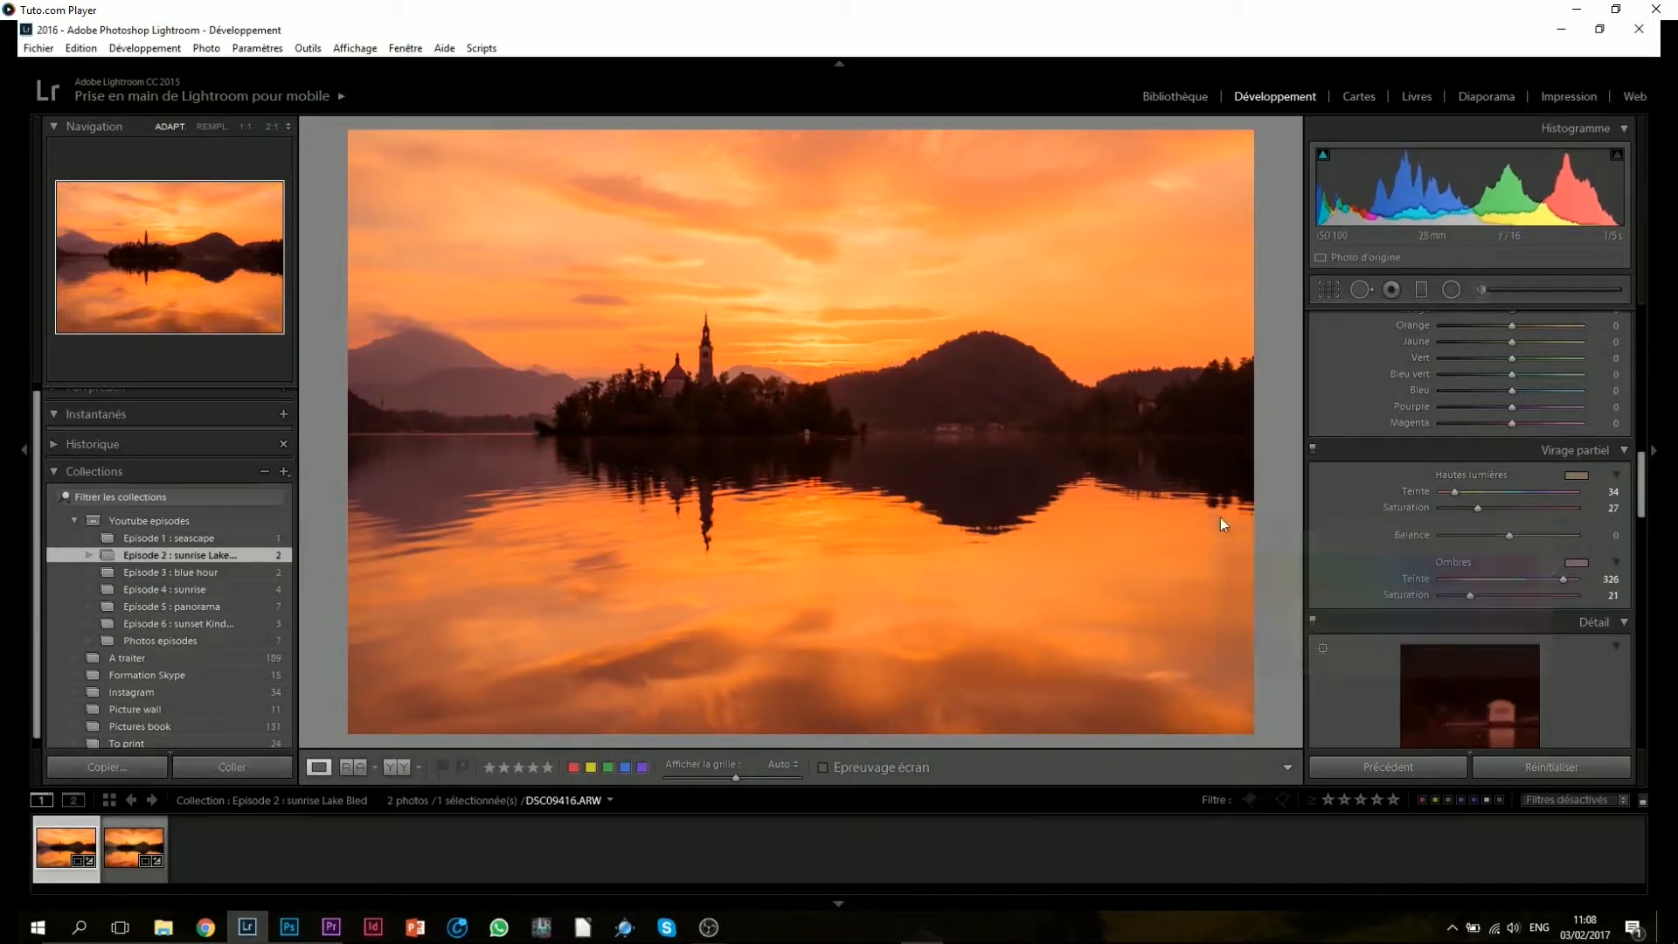
click(1447, 596)
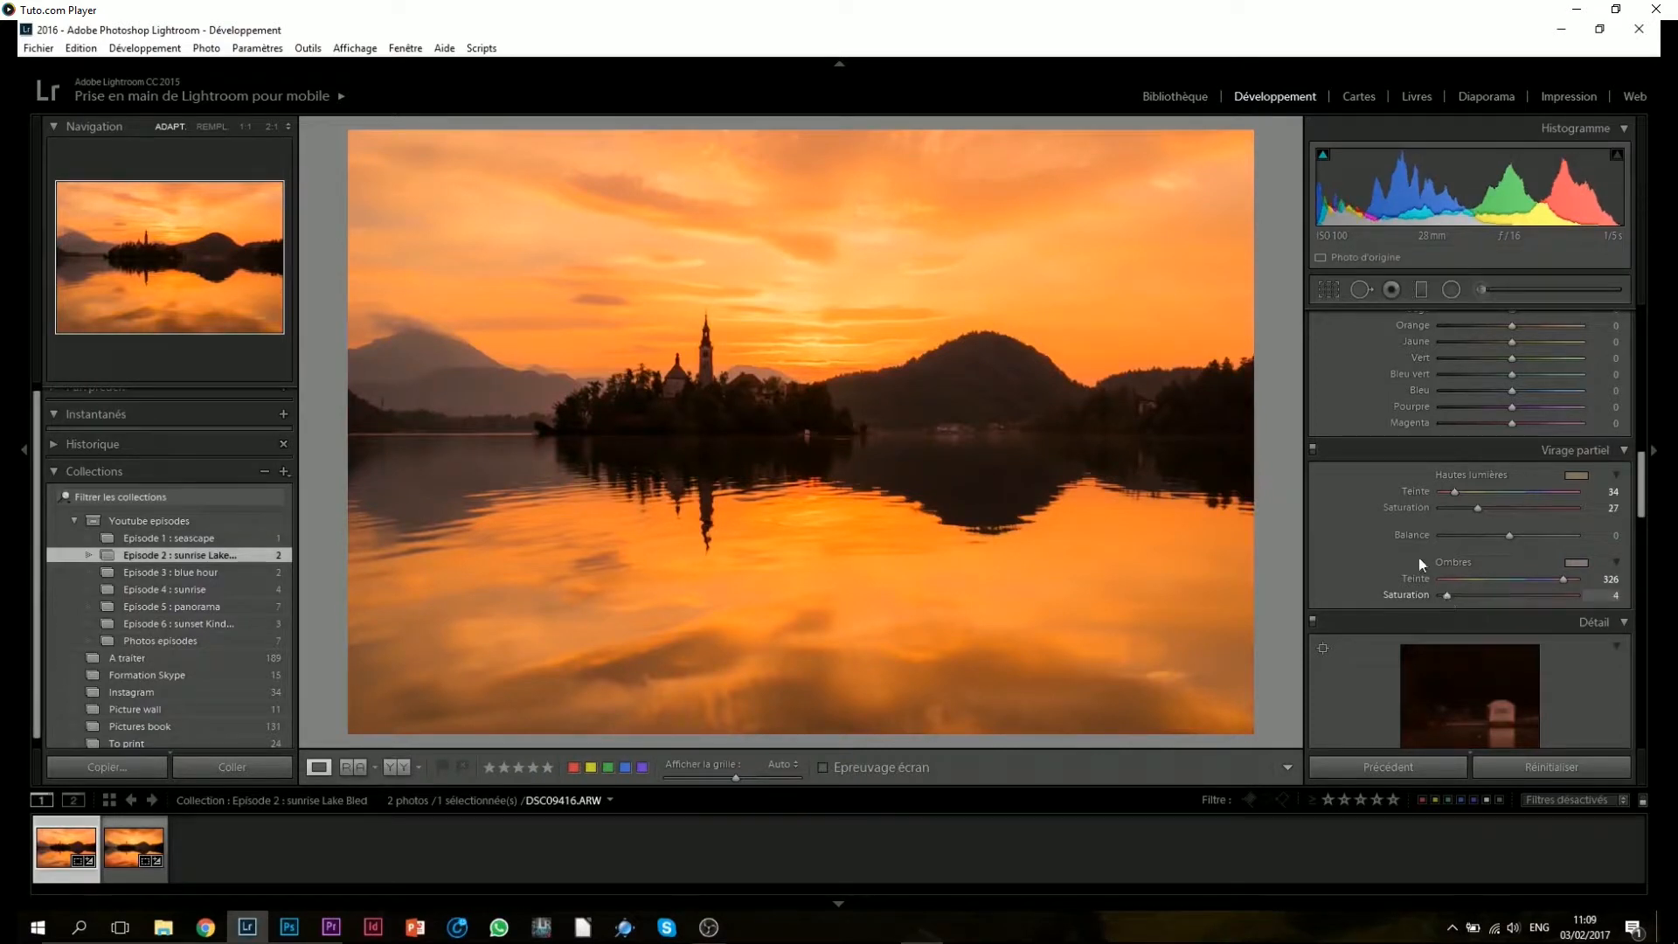
Step: Compare the photo with the split toning switched off and on
click(1312, 452)
click(1313, 452)
click(1312, 453)
click(1312, 453)
Step: Sharpen the photo with amount 81 and masking 56, and raise the luminance noise reduction
drag(1642, 487, 1642, 531)
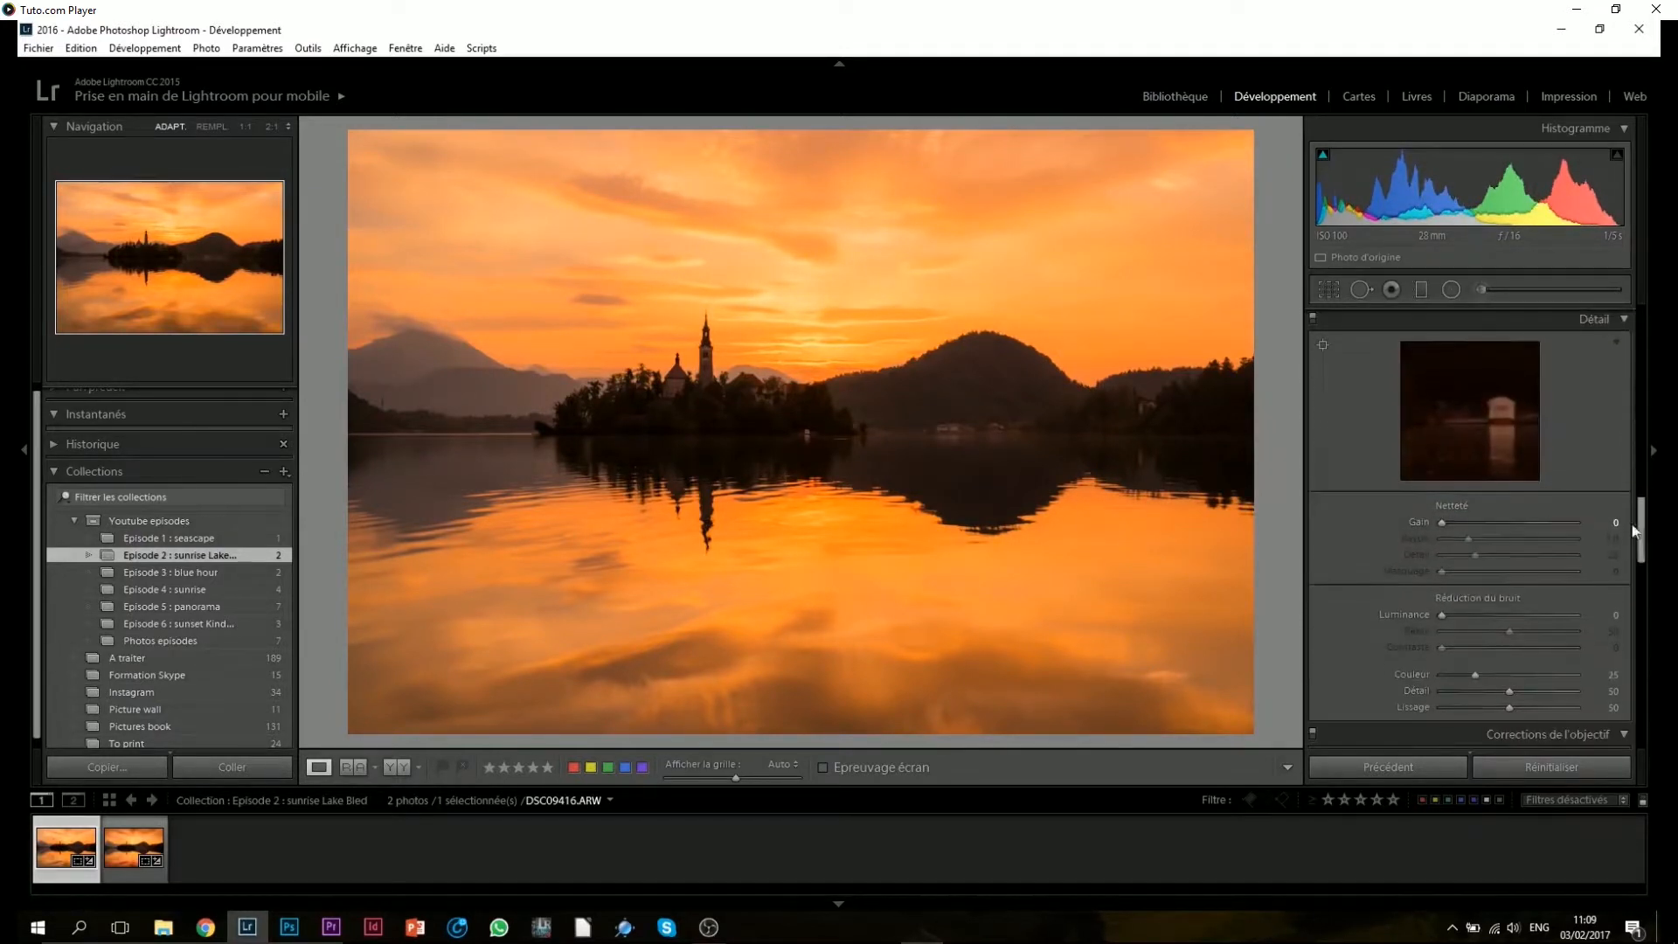
click(1524, 522)
drag(1516, 521, 1513, 521)
key(alt)
drag(1442, 573, 1516, 573)
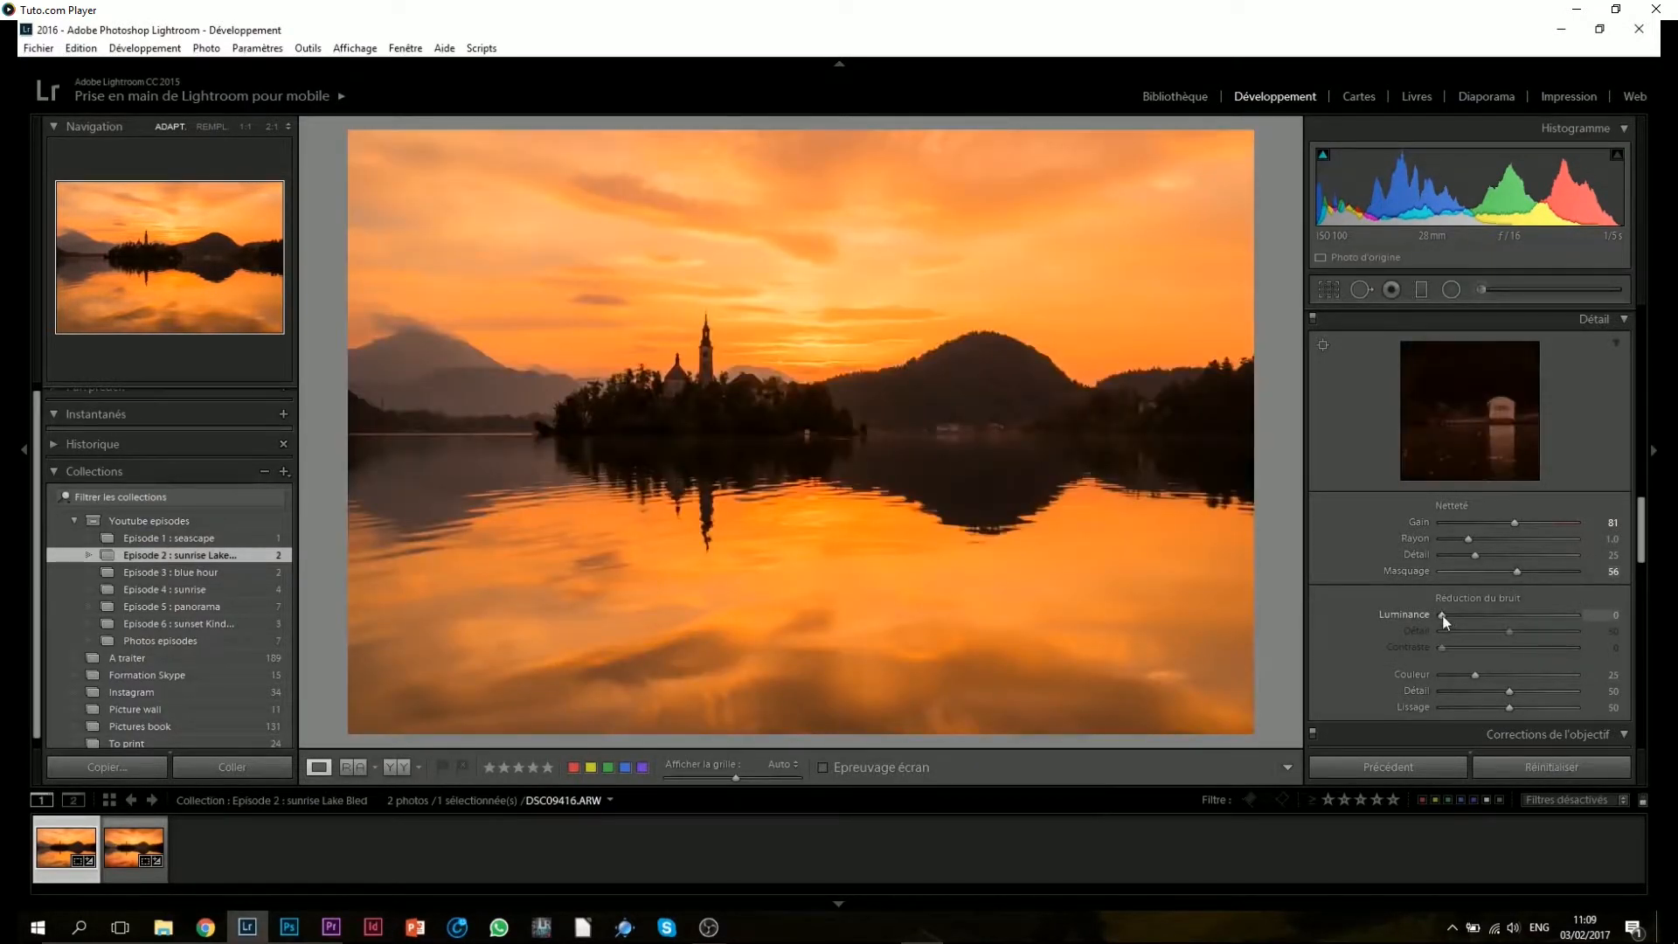
click(1469, 617)
click(1476, 616)
Step: Add a graduated filter from the sky down to the lake's far shore with exposure -0.82, contrast -9 and clarity -14
drag(1636, 533, 1633, 348)
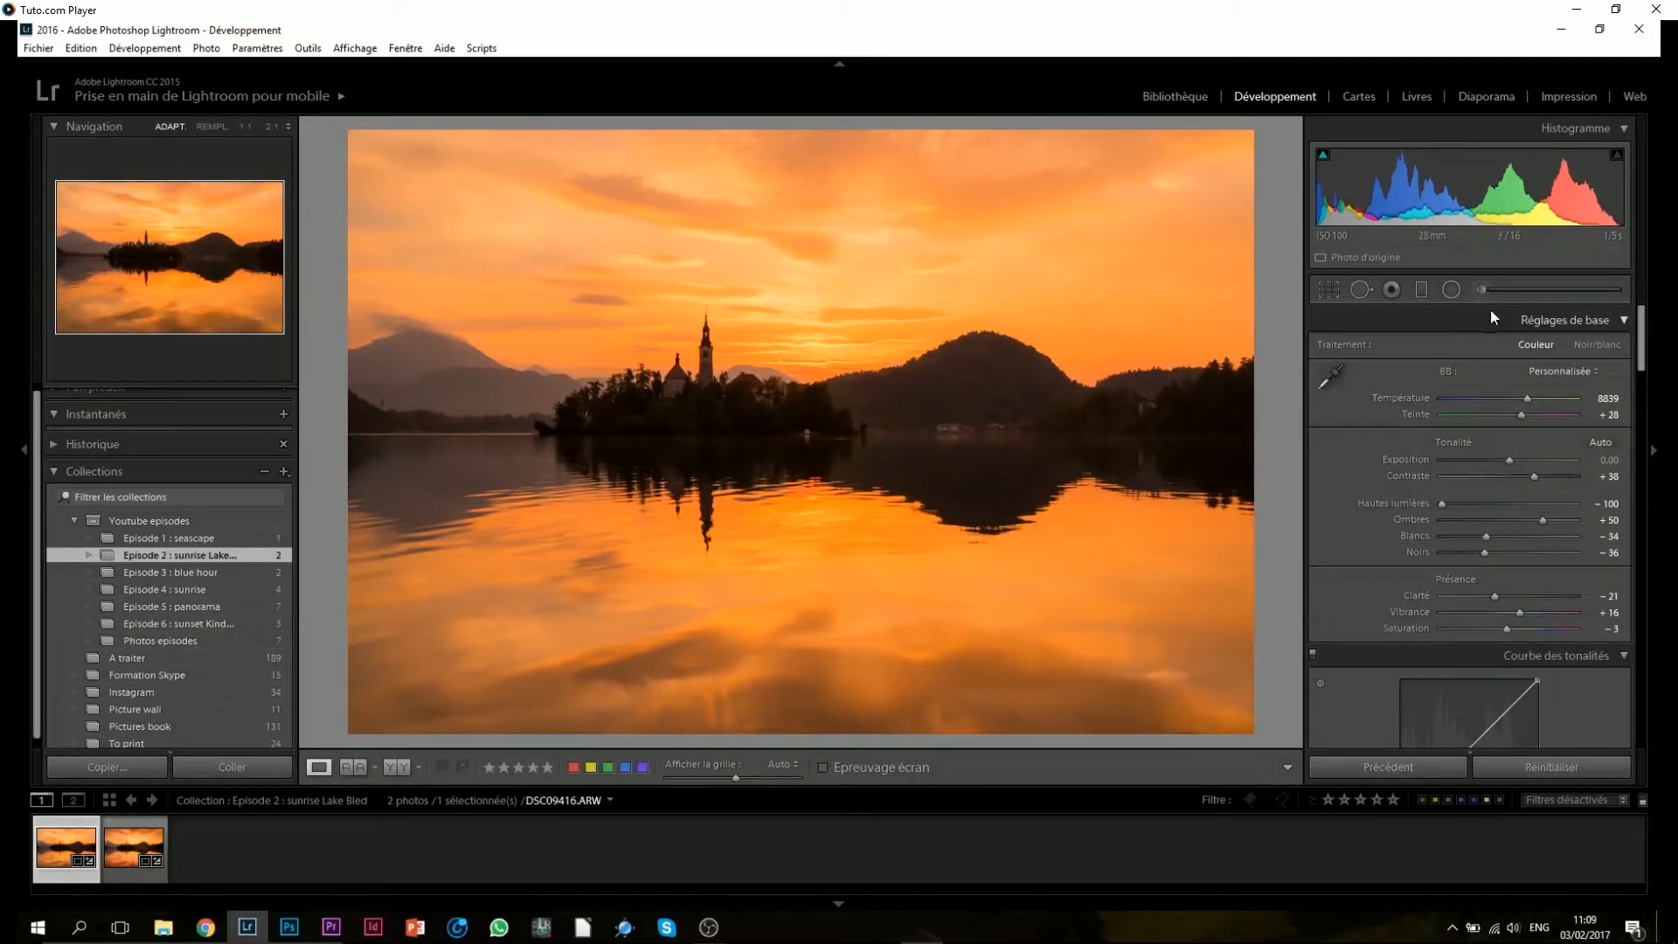
click(1420, 289)
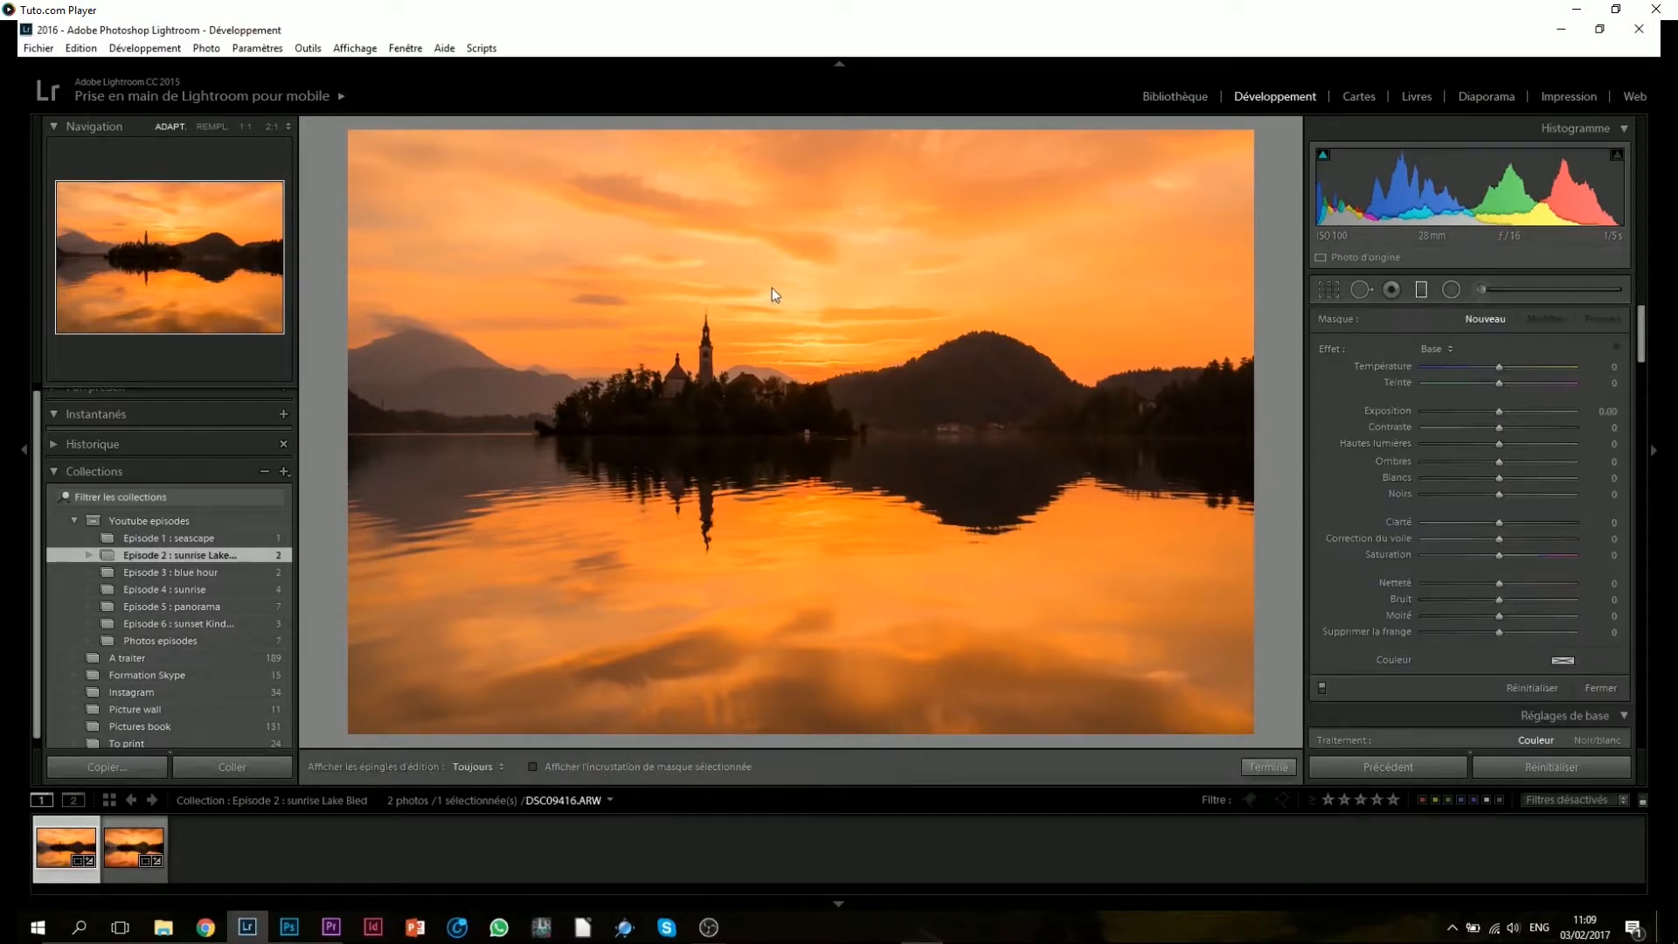
drag(772, 248, 776, 416)
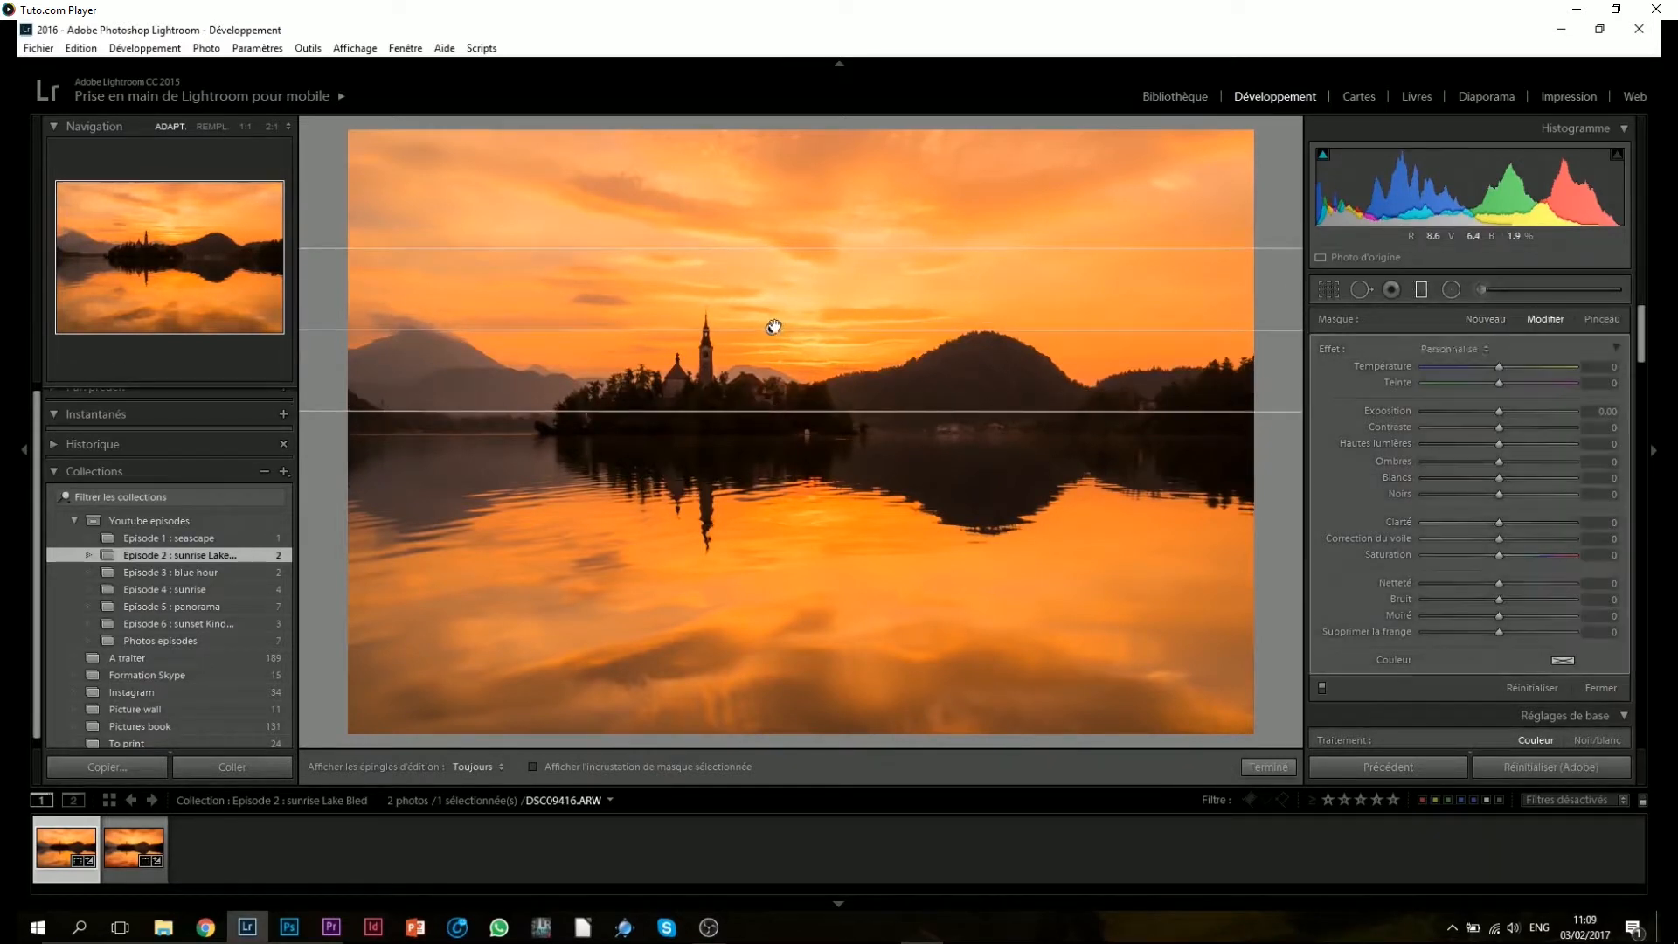
drag(773, 249, 772, 206)
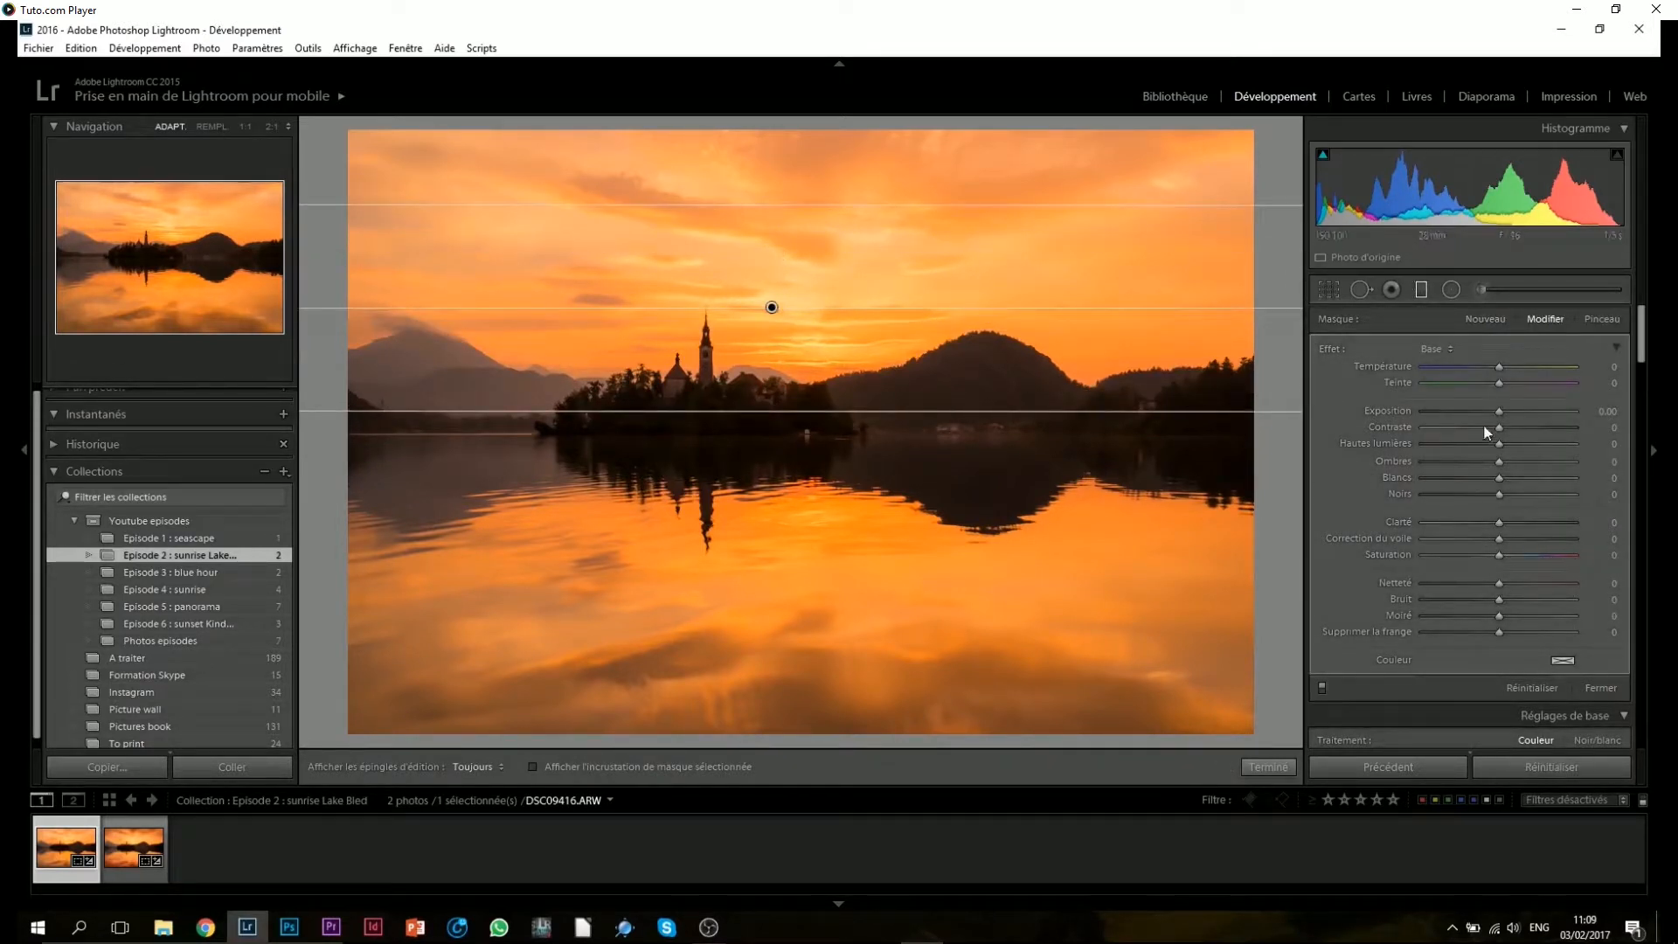
drag(1496, 413, 1485, 409)
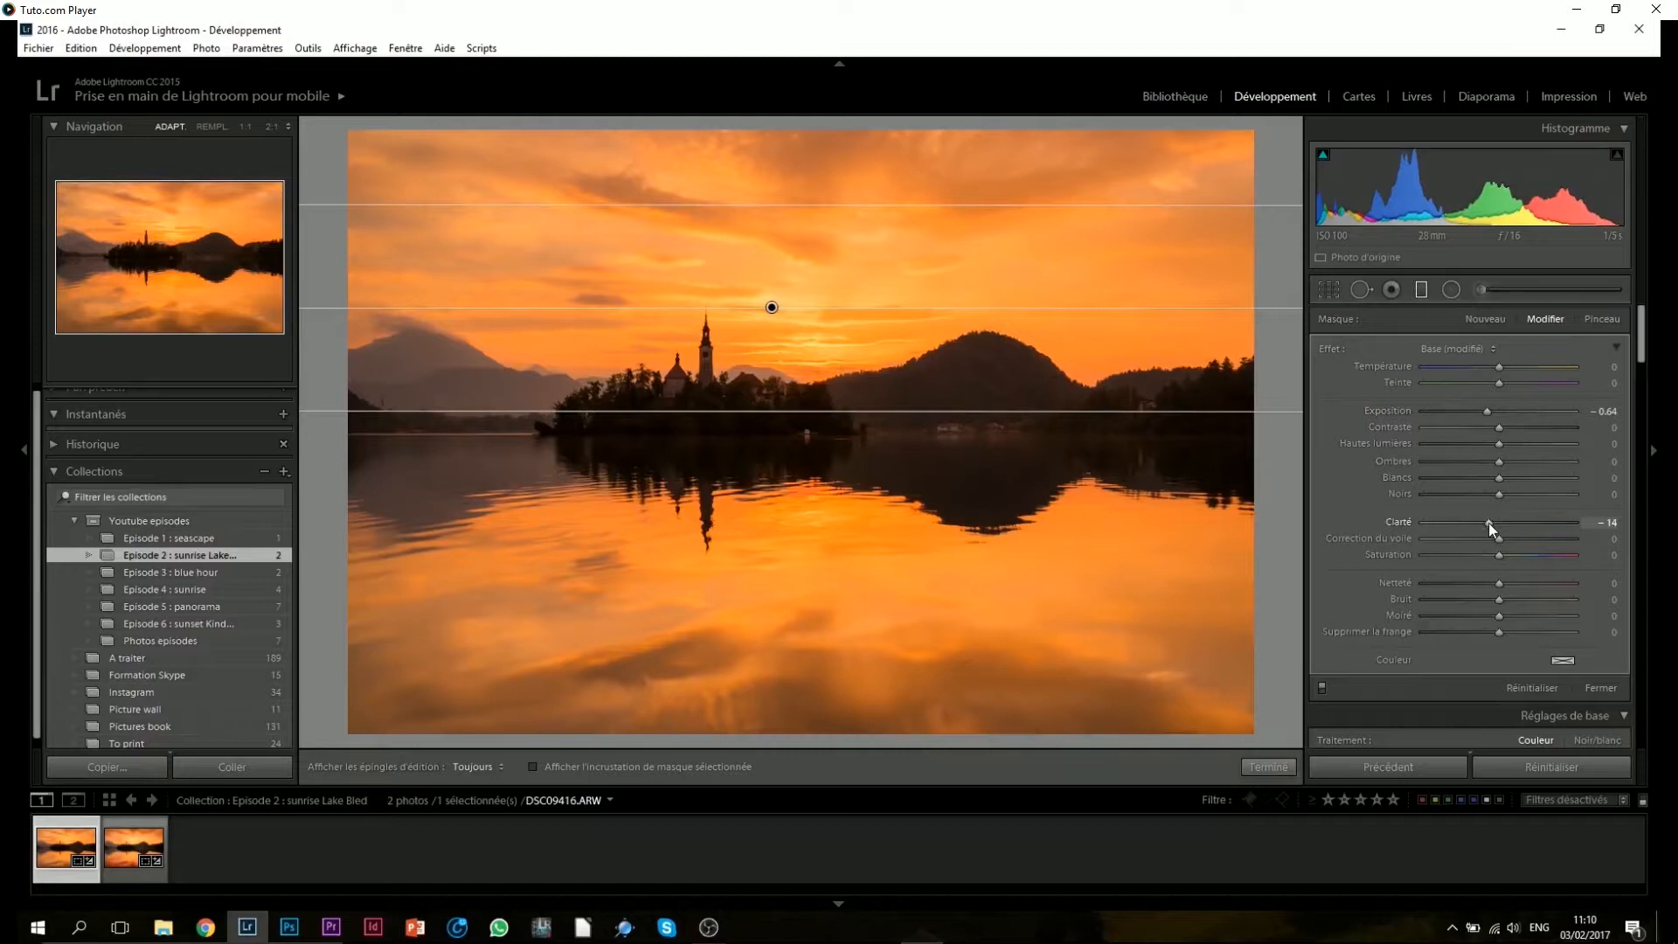
mouse_move(1498, 428)
mouse_down()
mouse_move(1513, 432)
mouse_move(1483, 411)
mouse_up()
Step: Duplicate the sky's graduated filter over the lake, flip it and stretch it across the foreground, and move the sky filter slightly higher
key(alt)
drag(760, 424, 756, 575)
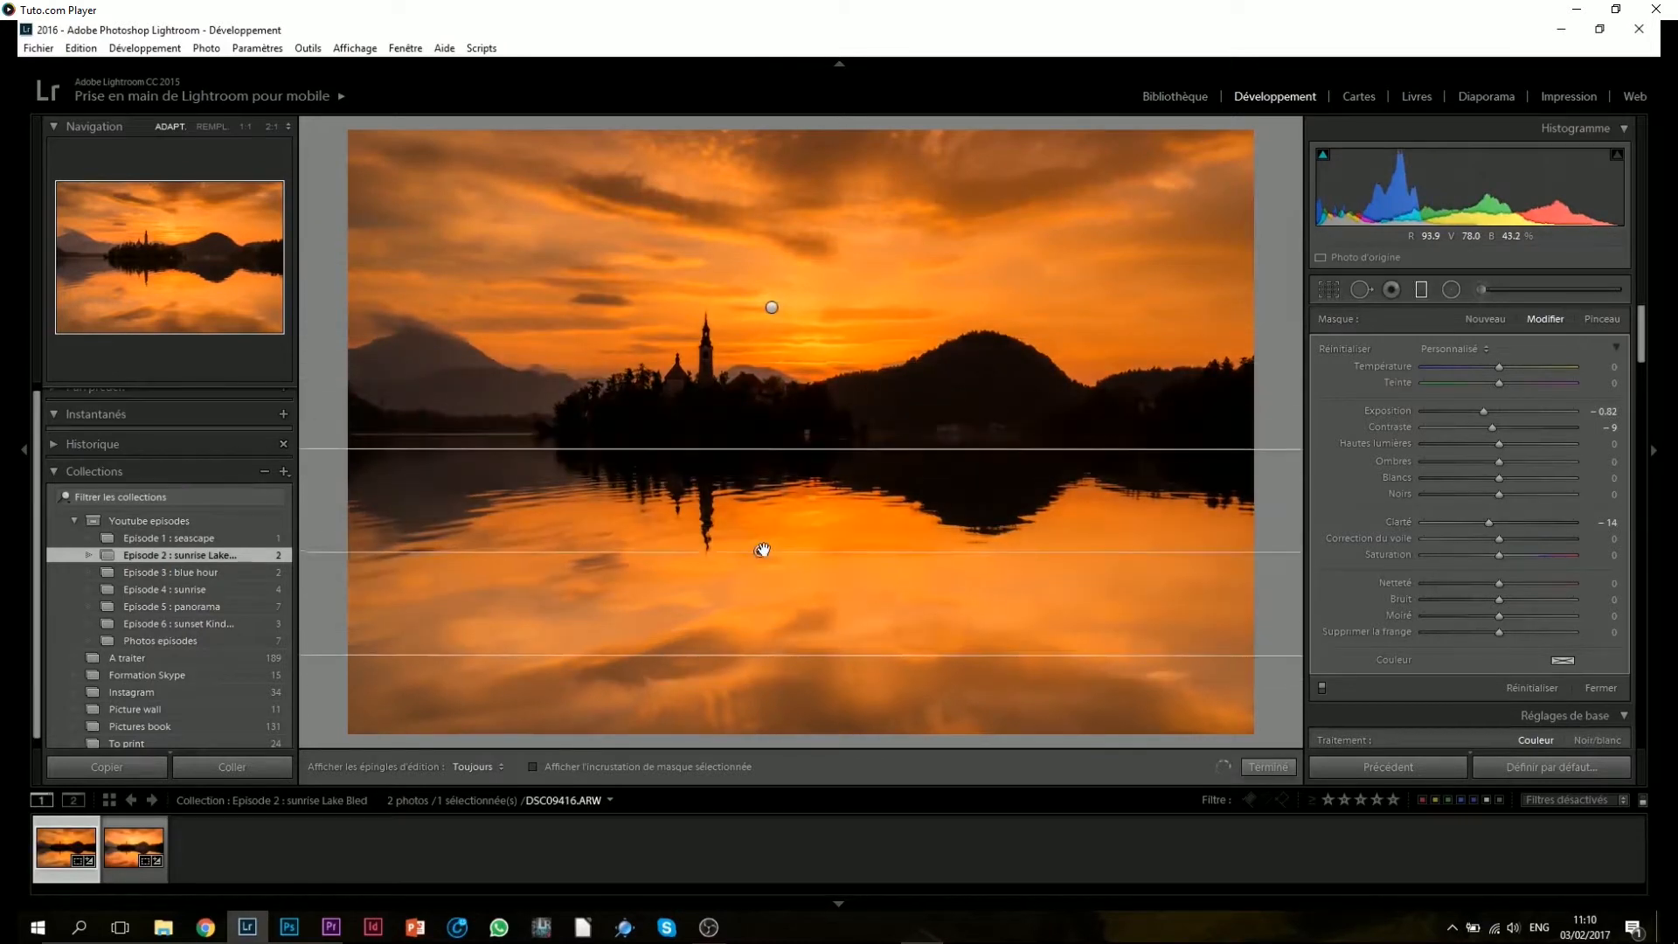
drag(1162, 552, 530, 549)
drag(761, 549, 754, 595)
drag(769, 700, 772, 722)
click(1488, 412)
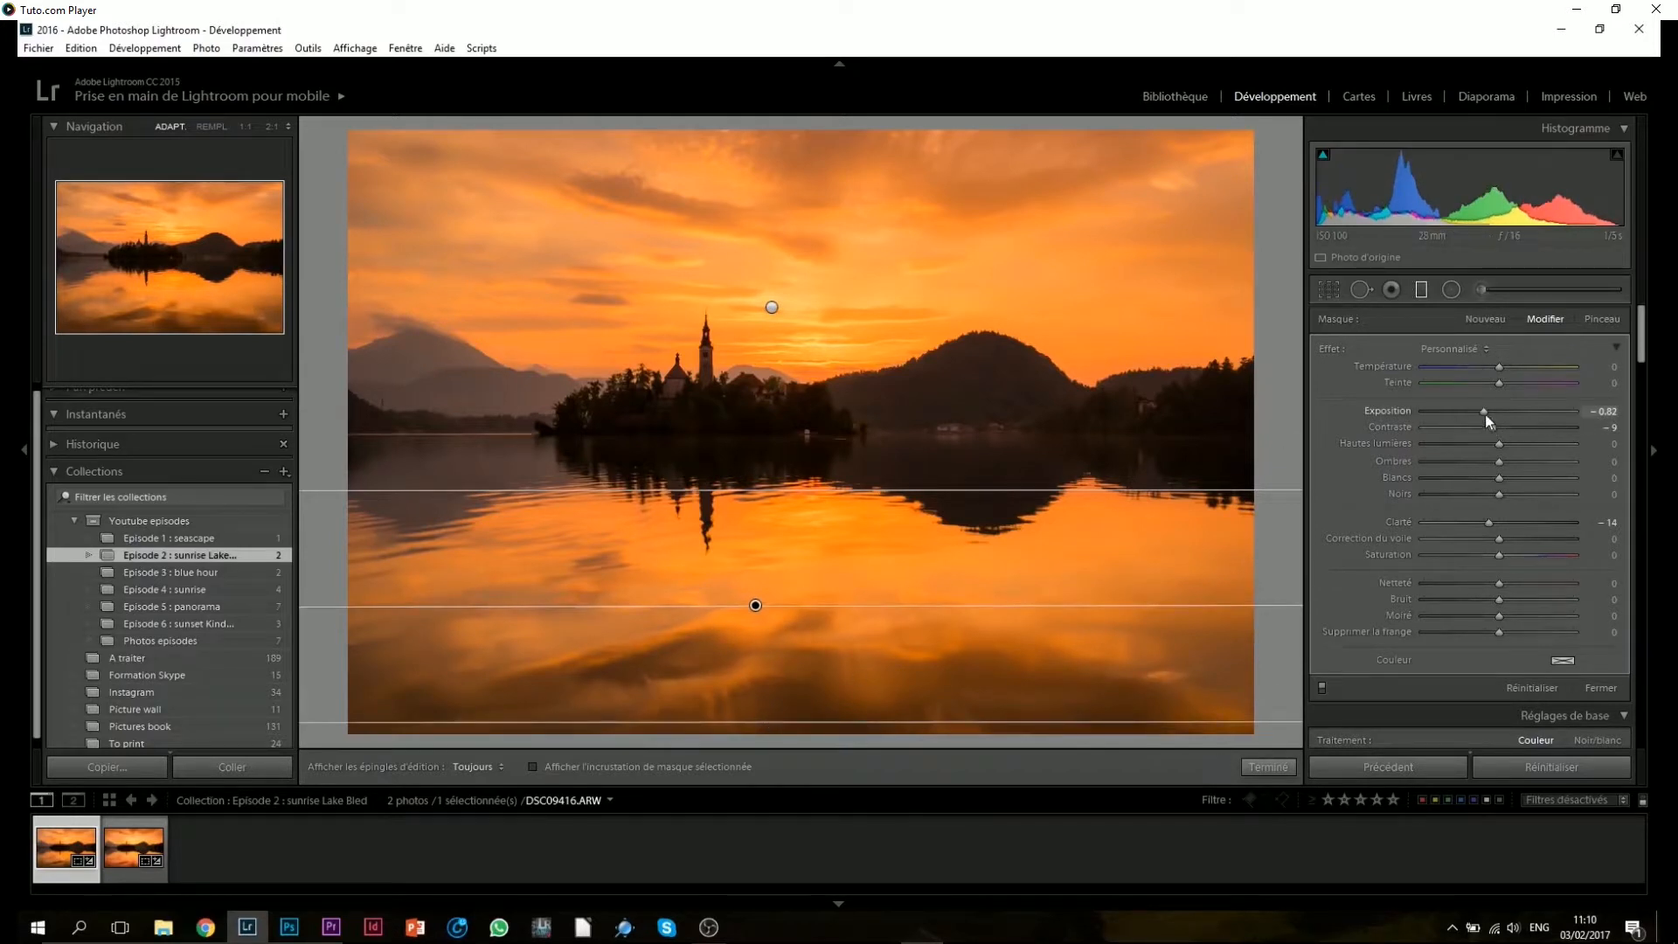
click(771, 307)
mouse_move(771, 307)
mouse_down()
mouse_move(772, 270)
mouse_move(769, 288)
mouse_up()
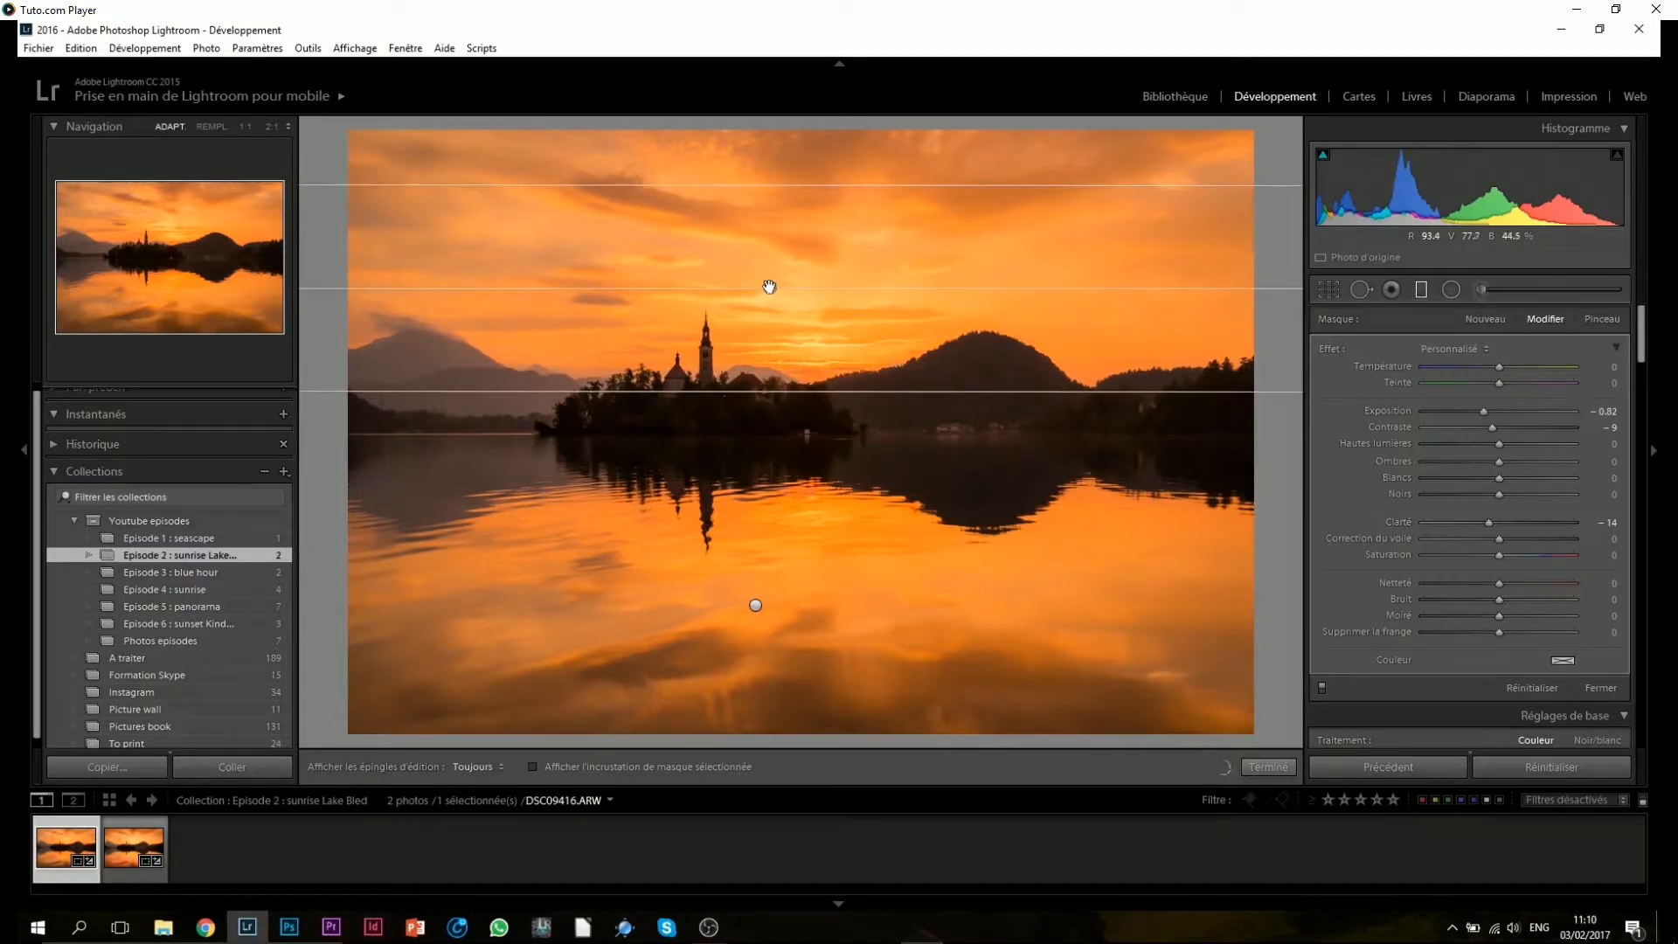
Step: Add a second graduated filter from the sky down to the mountain tops with dehaze -6, clarity -7 and exposure -0.23
click(1484, 319)
drag(756, 232, 756, 340)
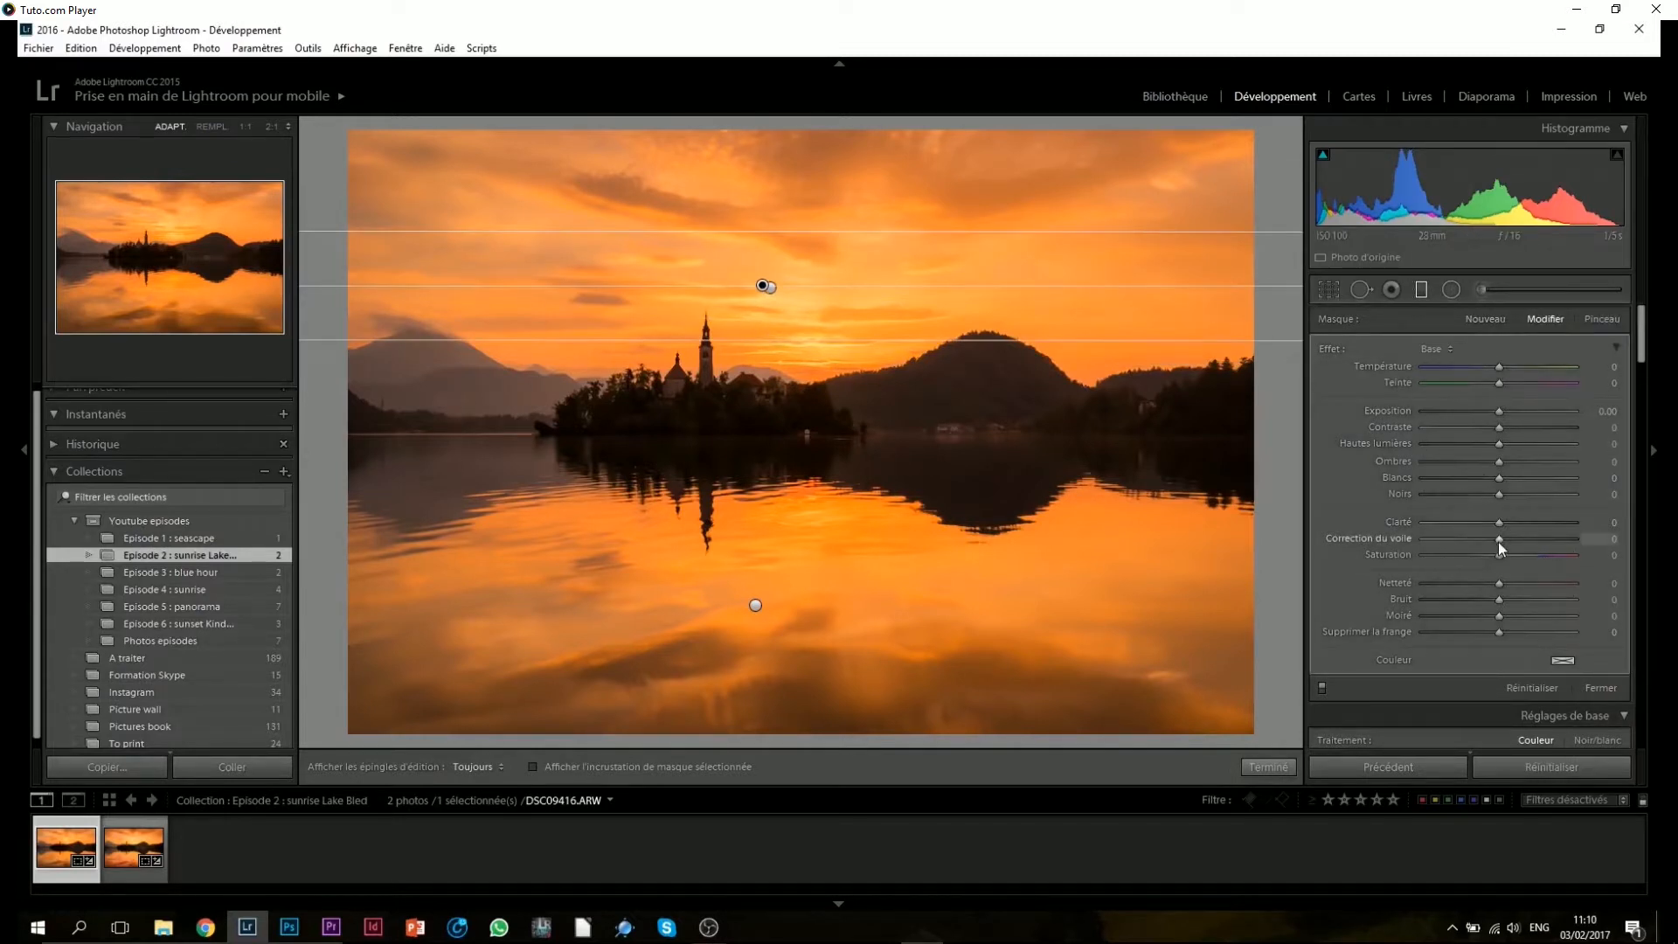
drag(1497, 542, 1491, 540)
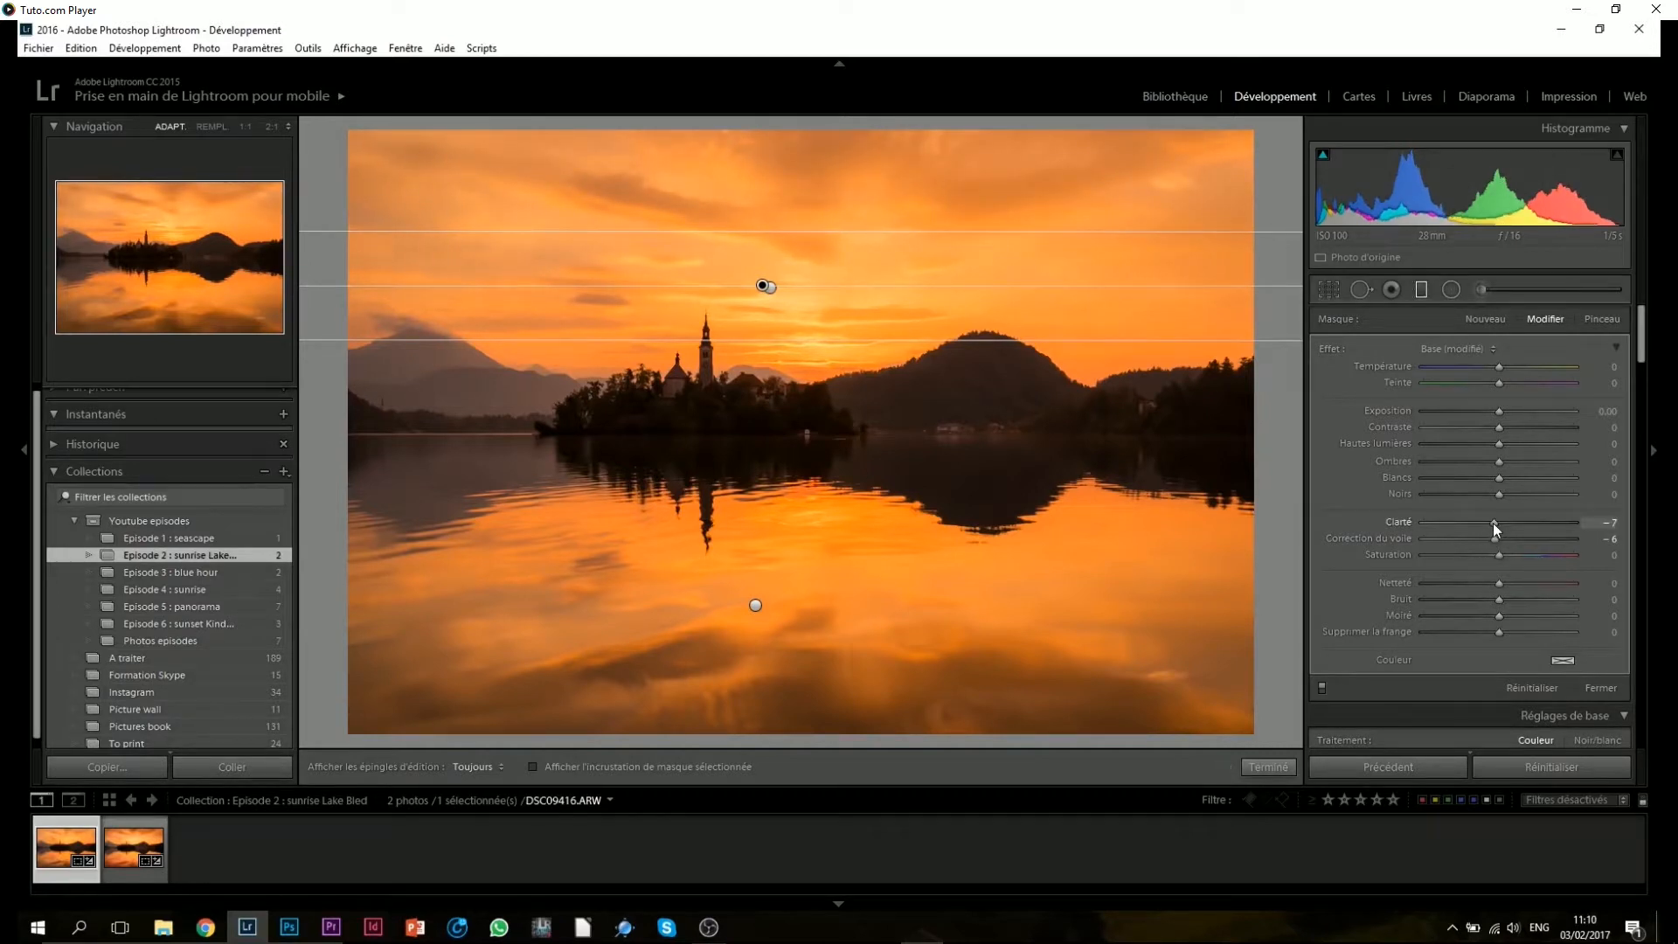
drag(1502, 406, 1494, 410)
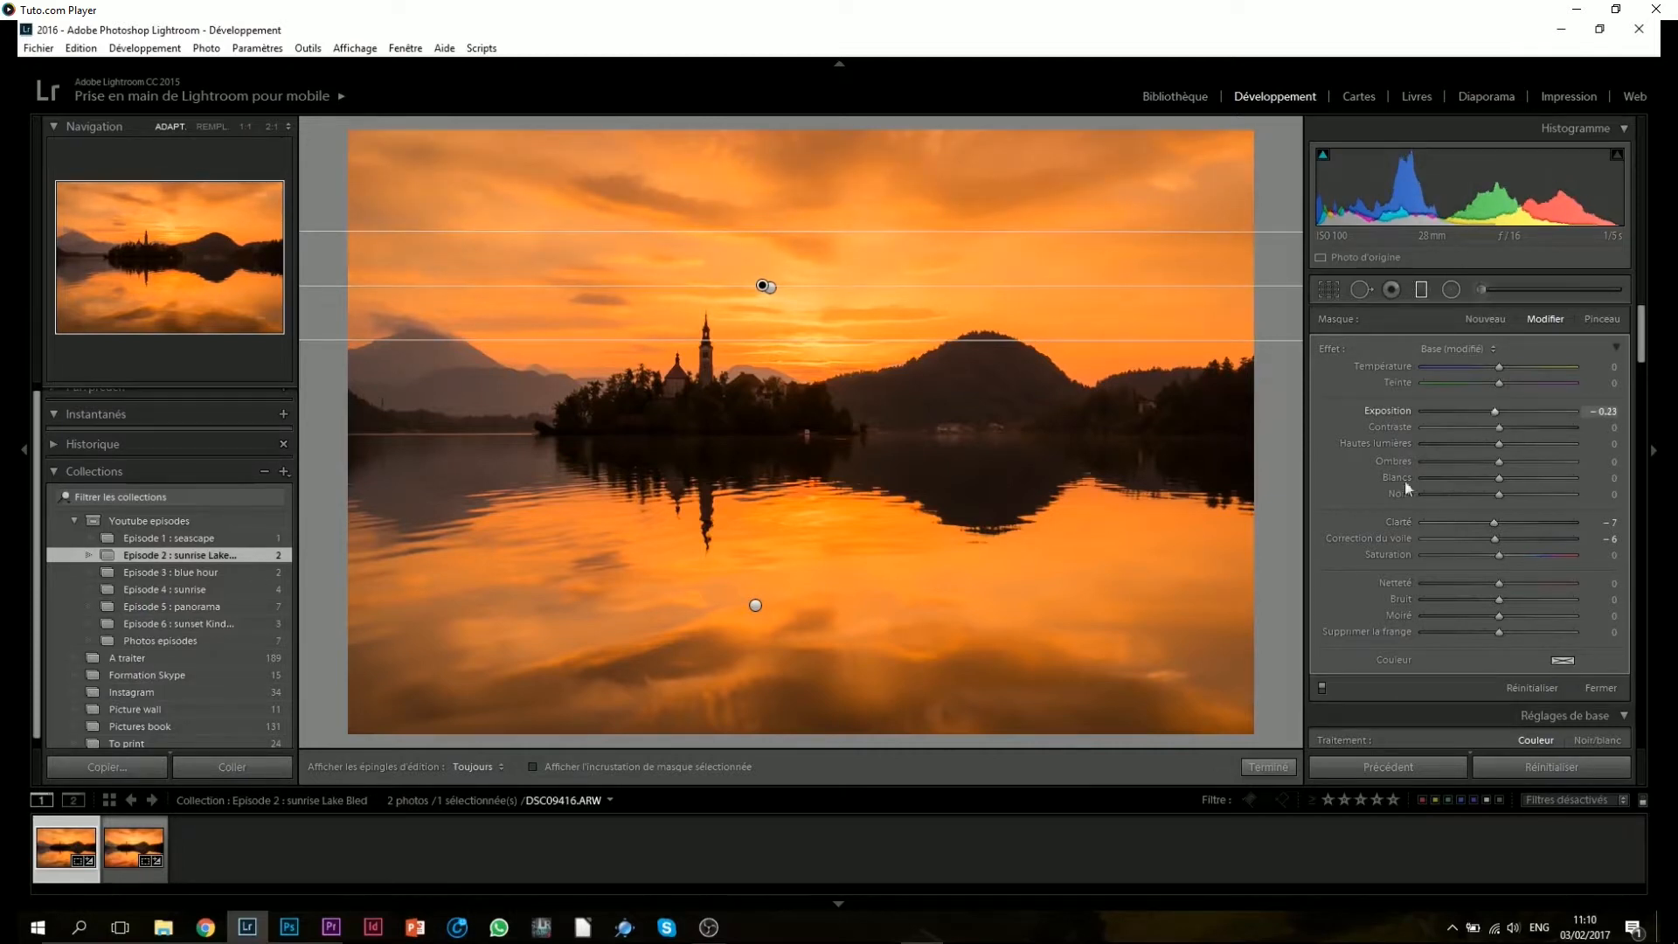
Step: Tint this sky filter salmon with hue 8 and saturation 29, and extend its upper edge higher into the clouds
click(1563, 662)
click(1231, 704)
drag(1231, 706, 1220, 715)
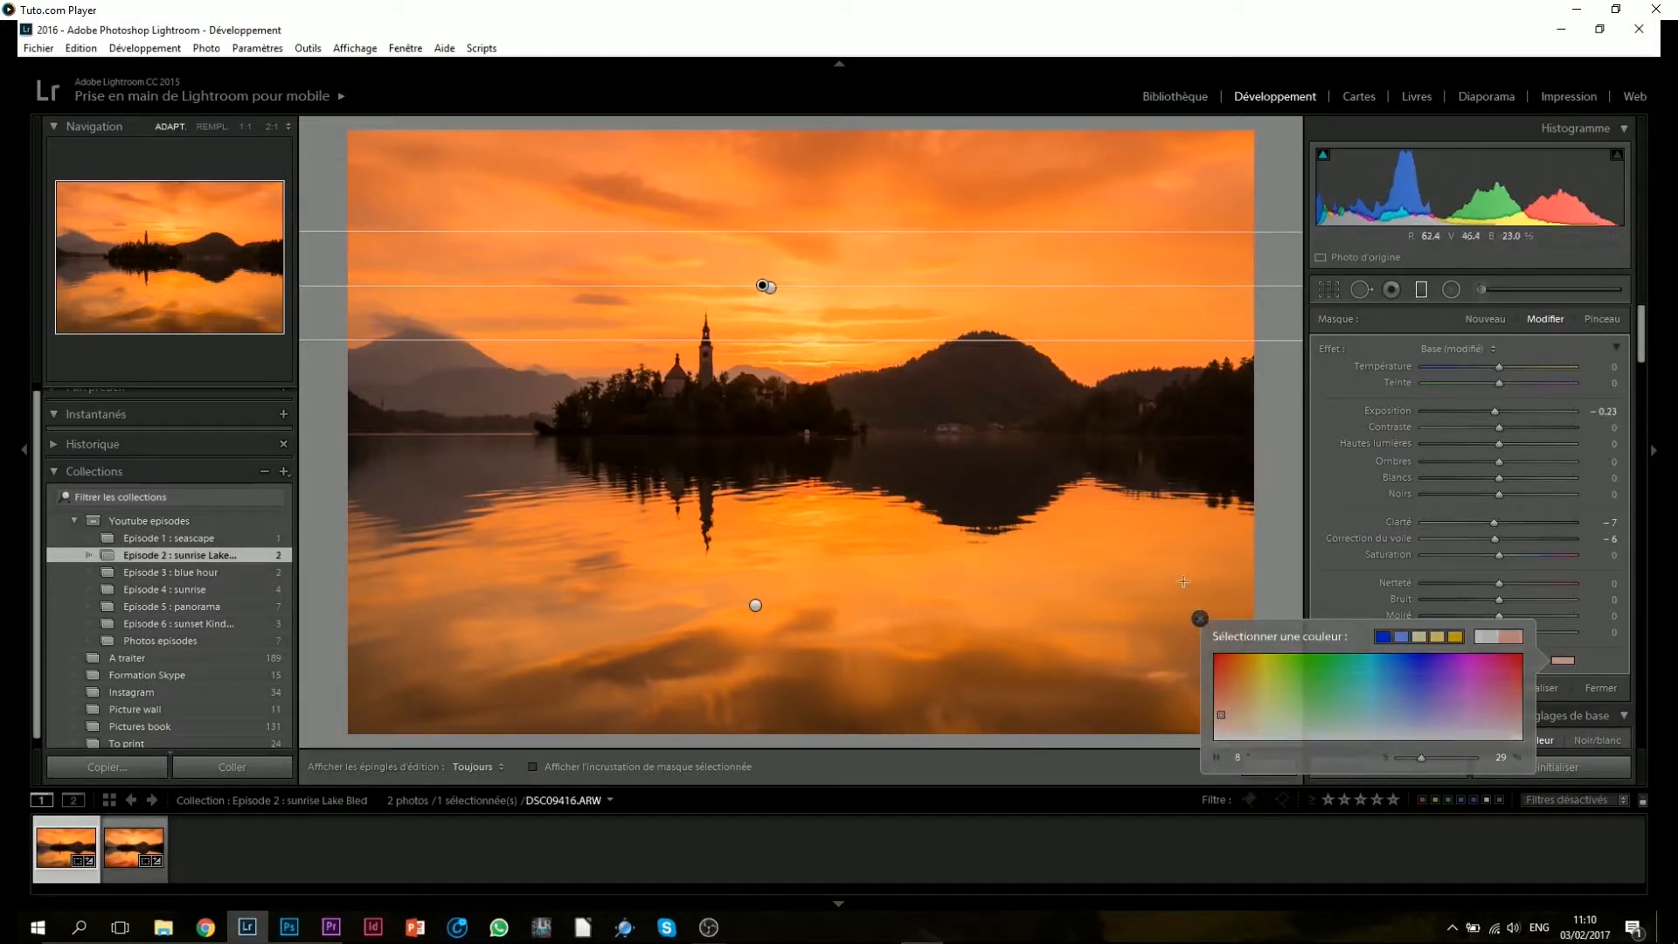
click(1200, 620)
drag(766, 229, 765, 197)
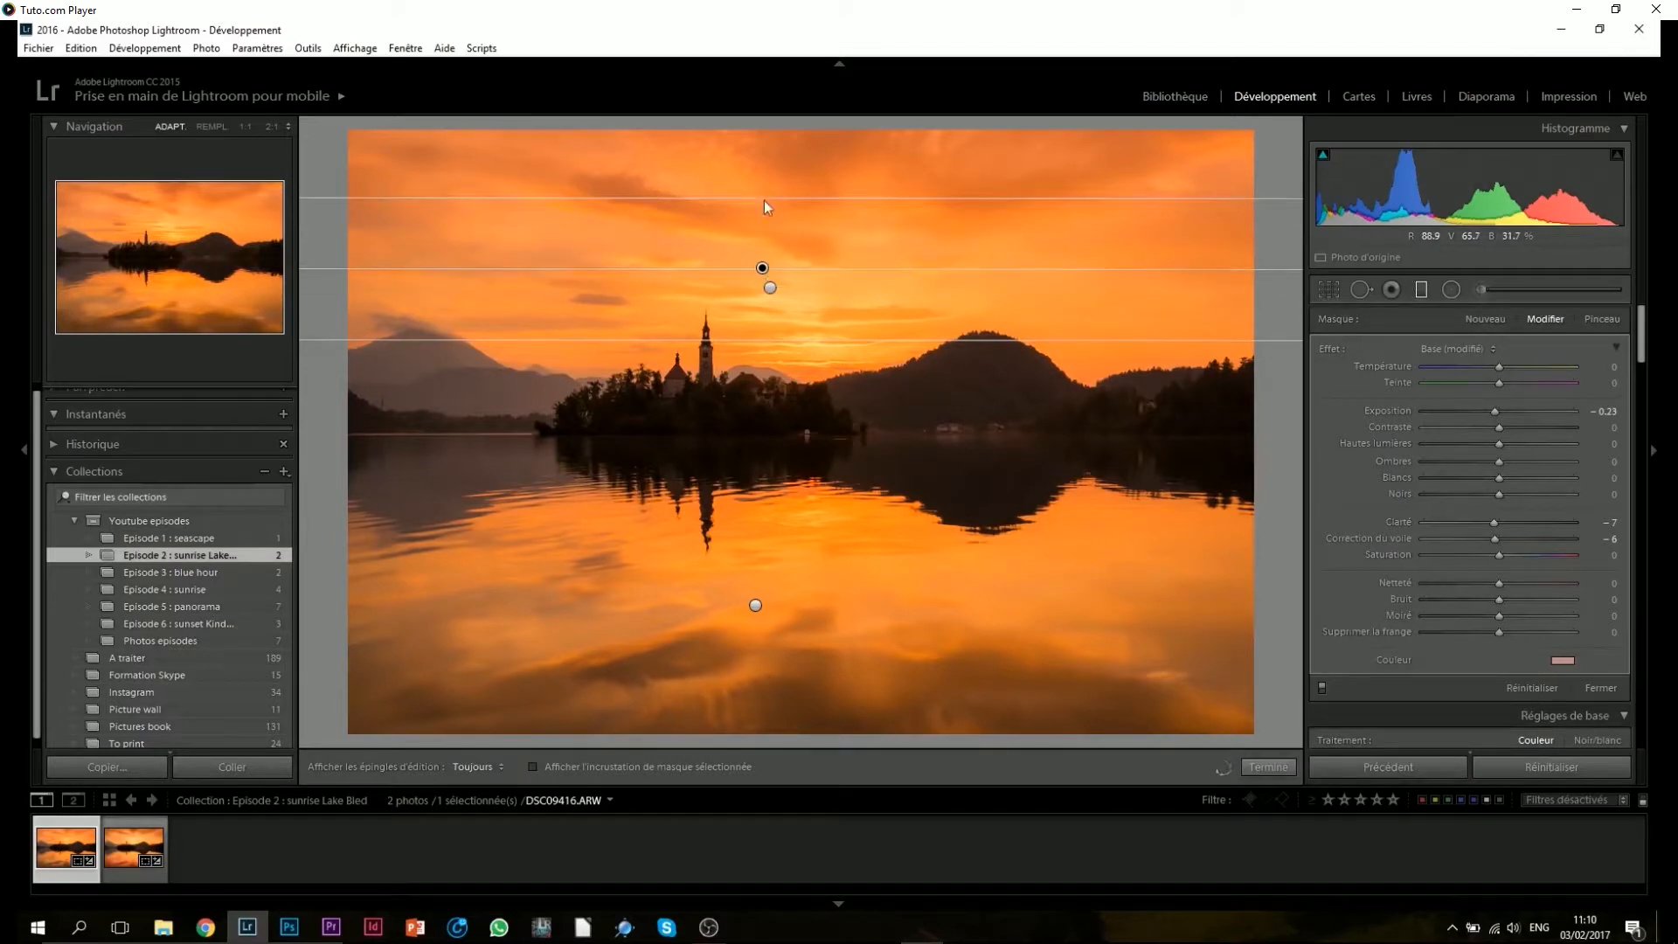
click(1421, 290)
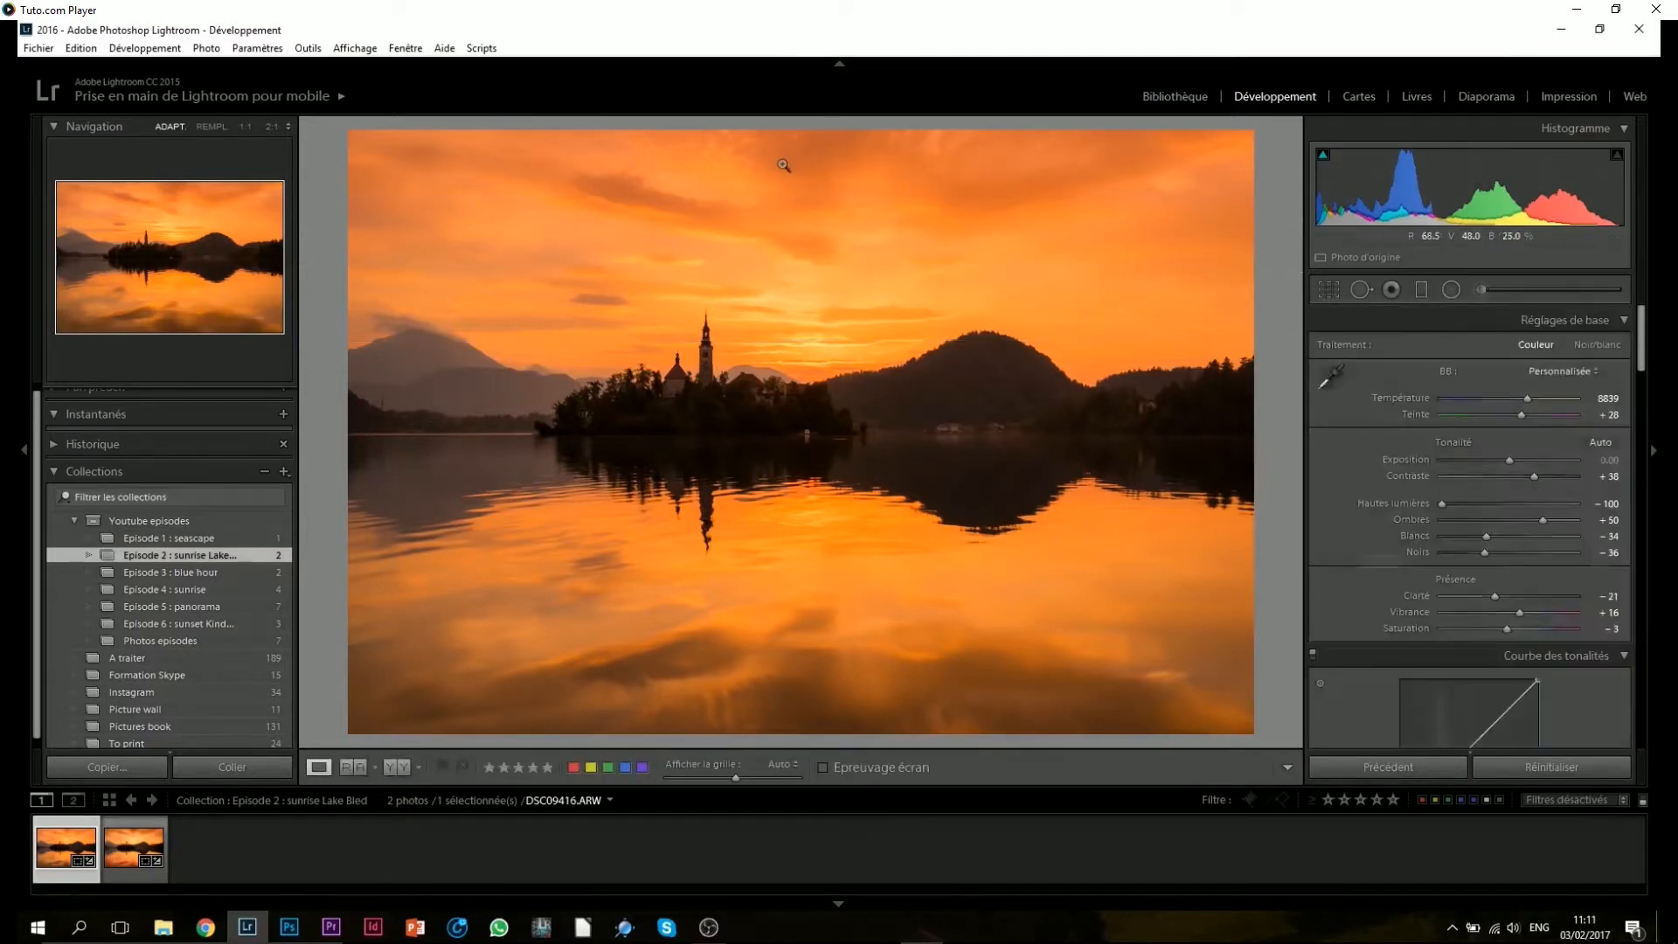
Step: Add another graduated filter from the upper sky to the mountain tops with exposure -0.73, highlights 27, shadows 63 and whites 14
click(1429, 291)
drag(788, 164, 782, 324)
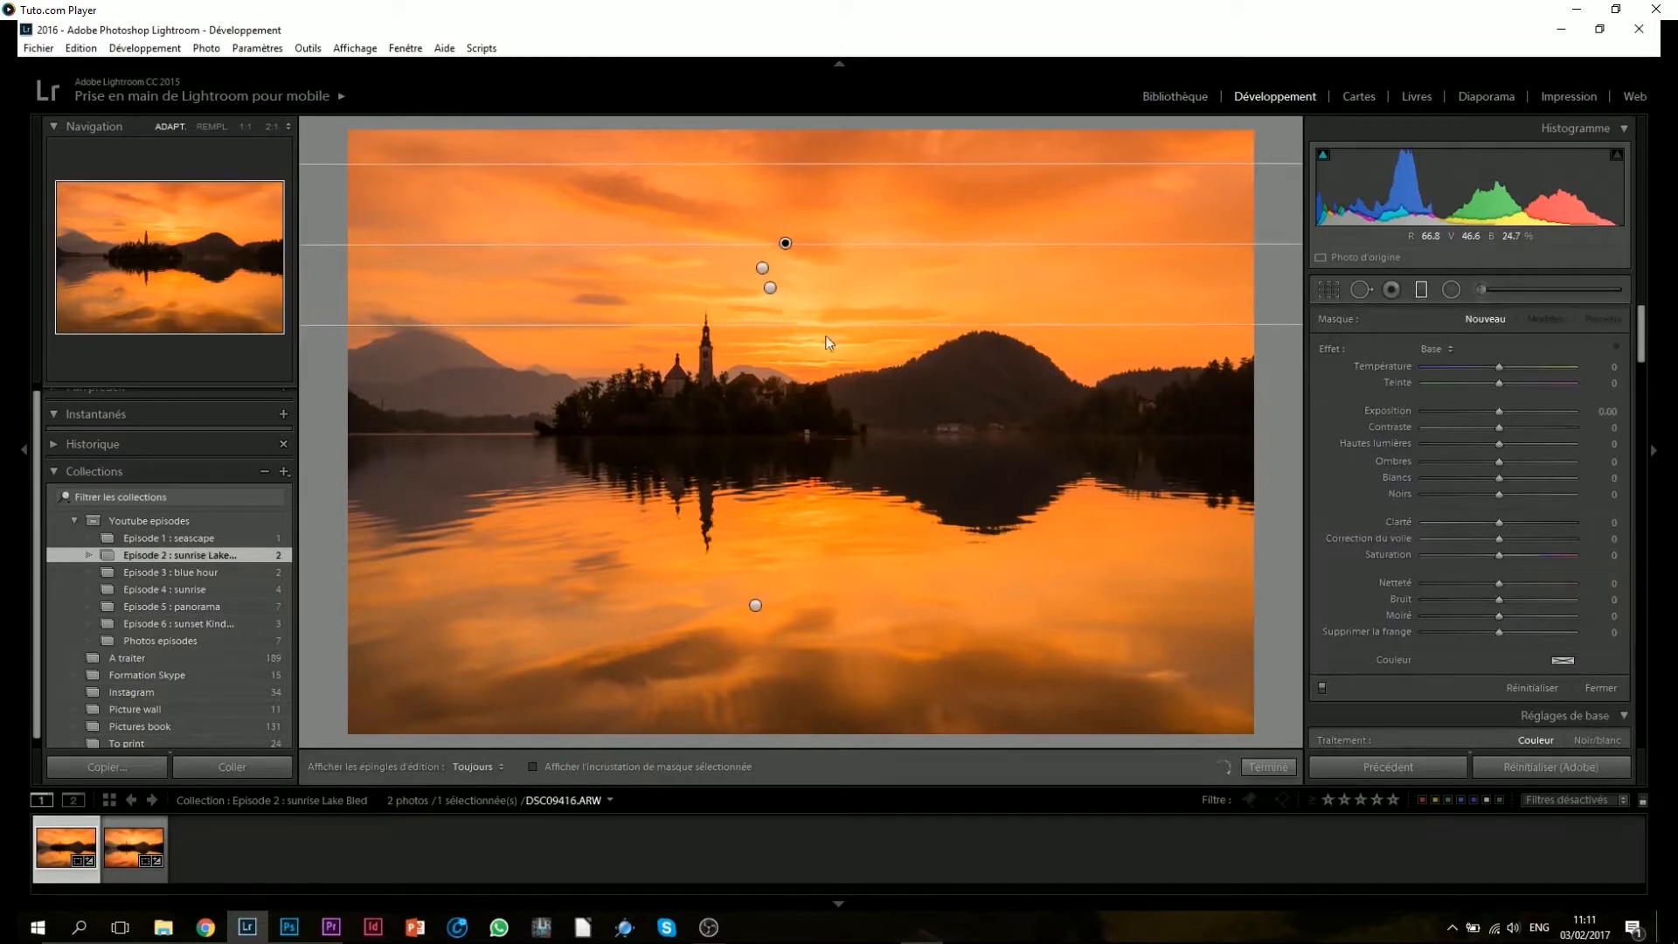
drag(1498, 411, 1509, 480)
click(1546, 462)
click(1513, 478)
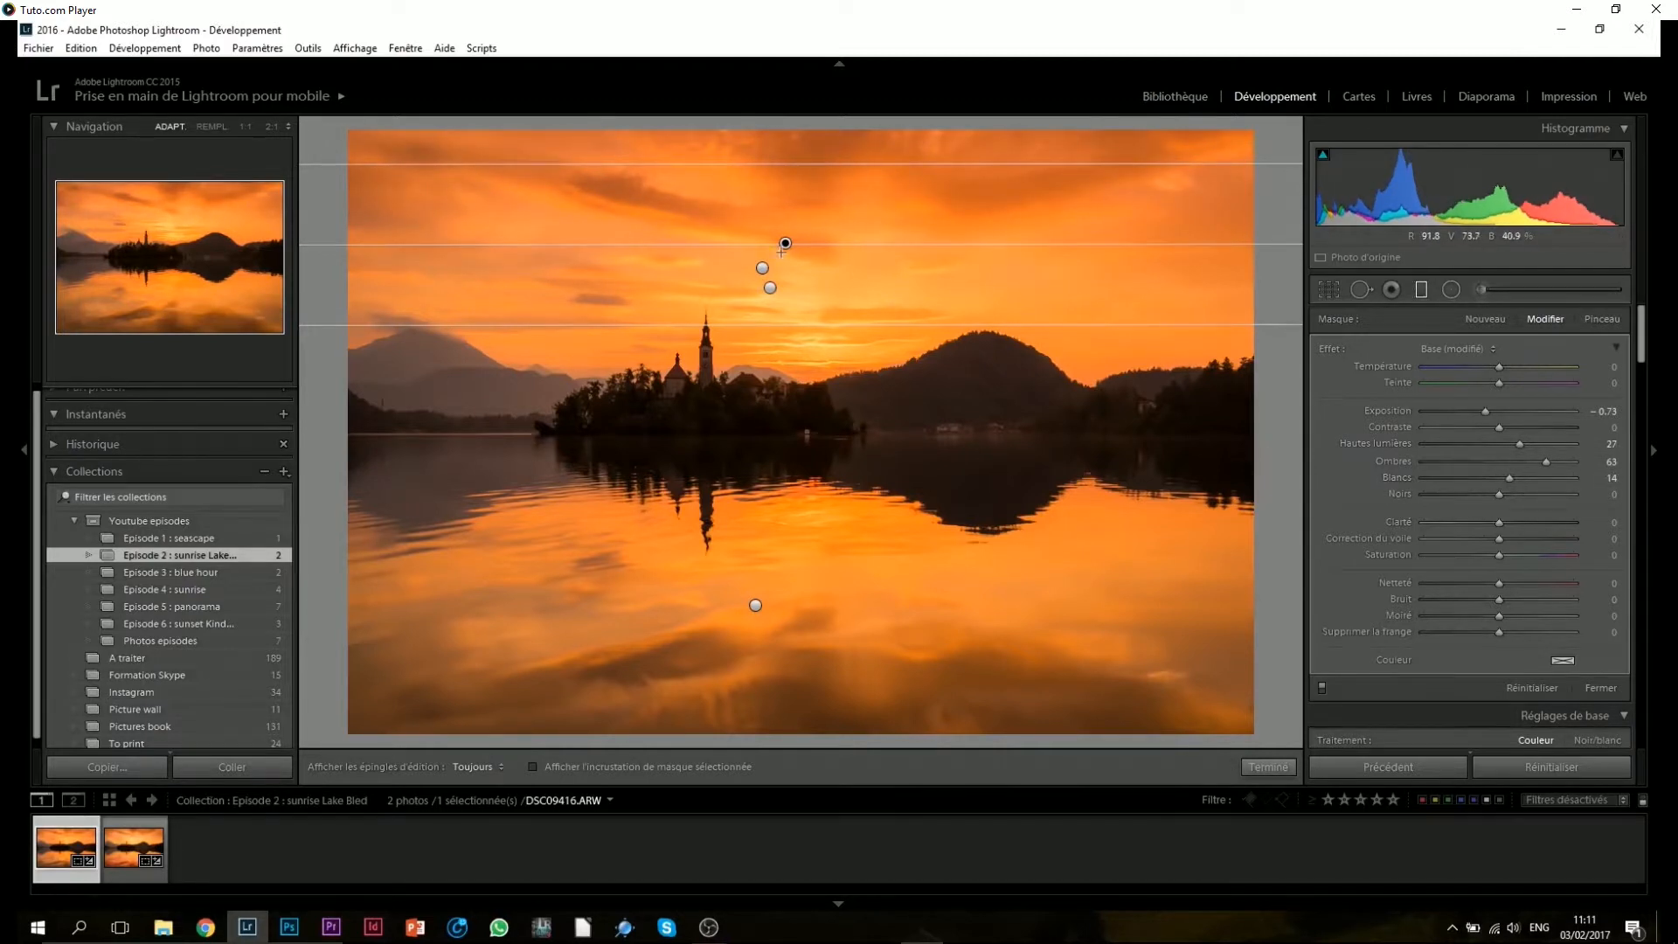
Step: Duplicate that filter onto the lake, flip it with a slight tilt, and extend it past the photo's lower edge
ctrl+alt+drag(784, 243, 779, 596)
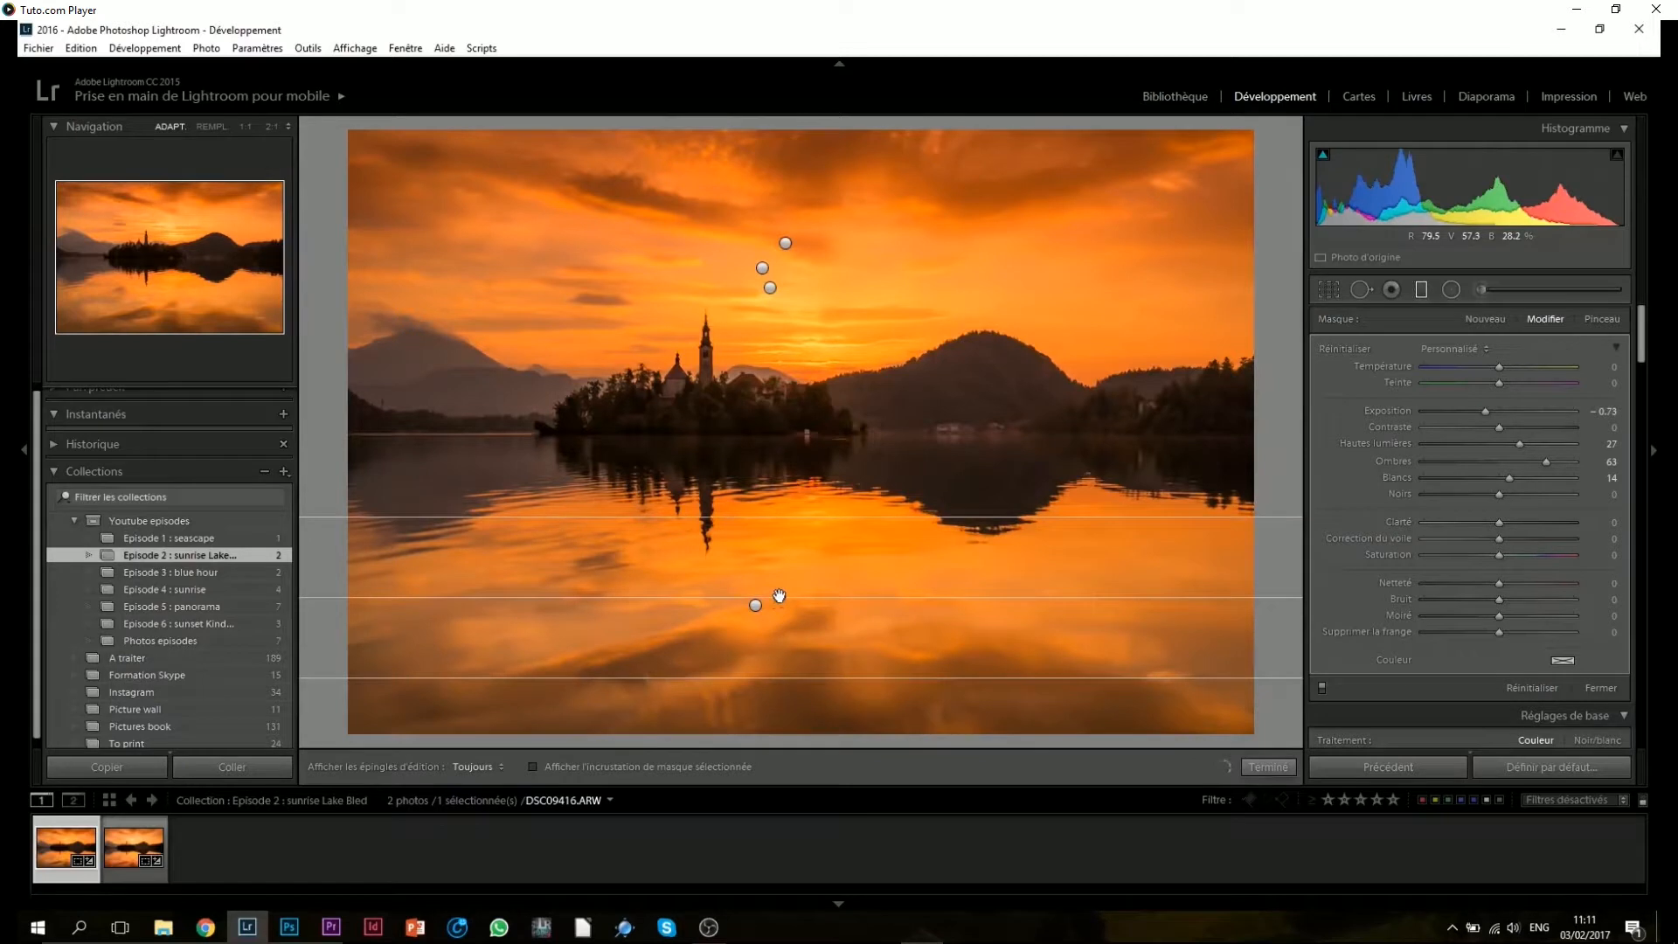
drag(1113, 600, 567, 598)
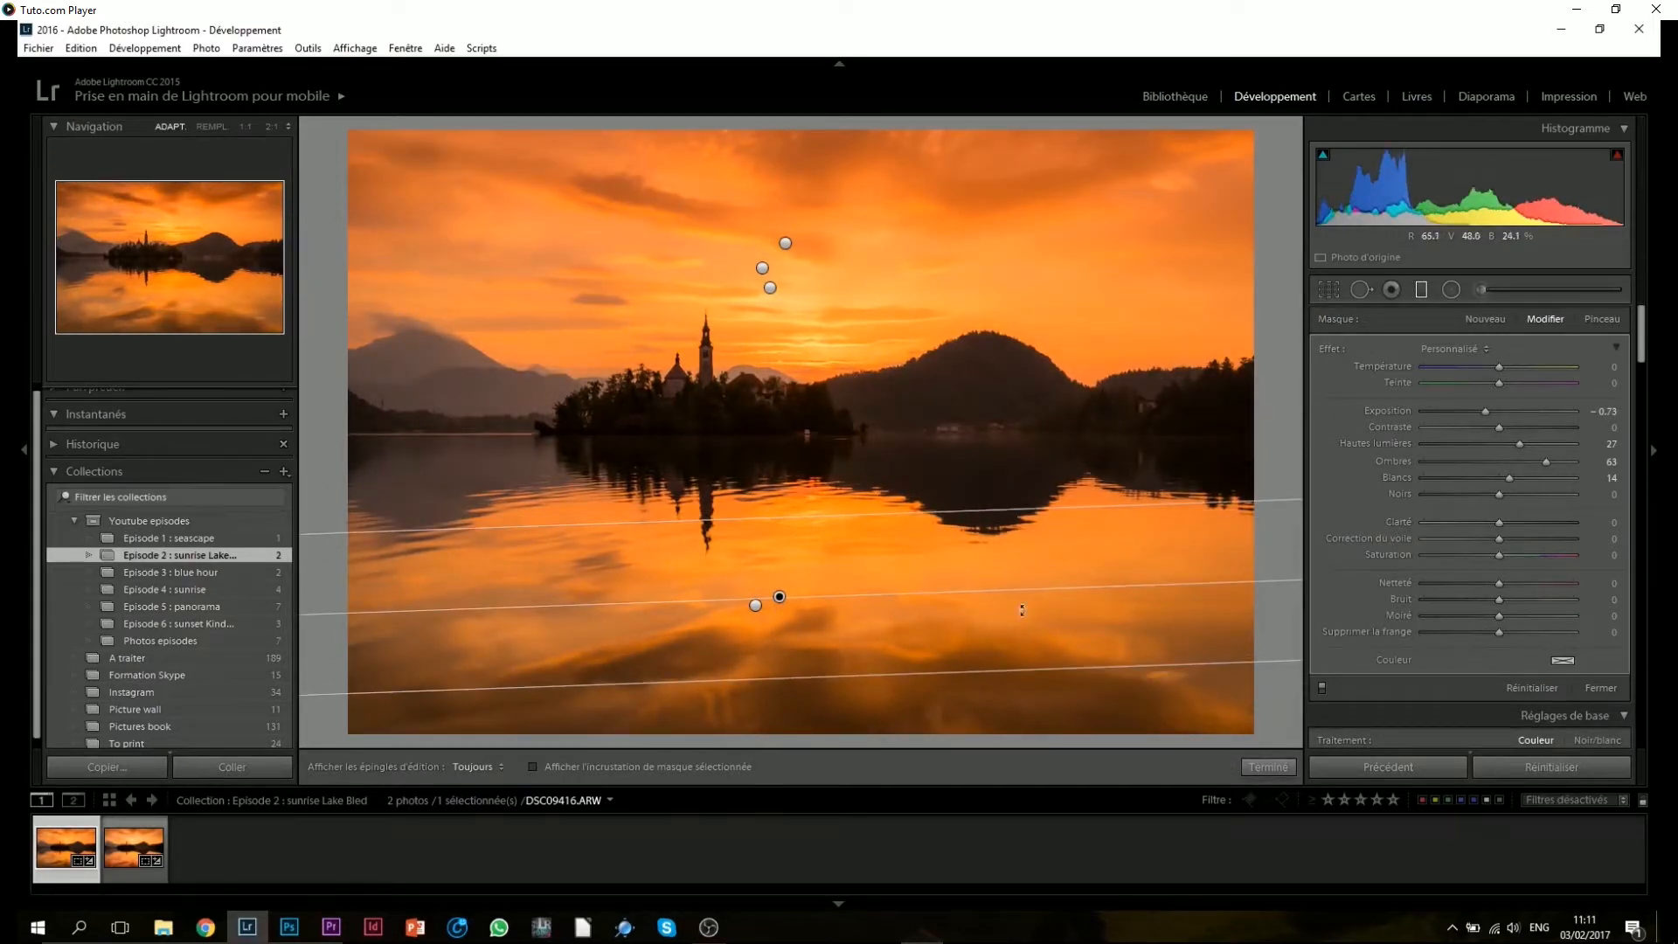
drag(1146, 586, 1143, 594)
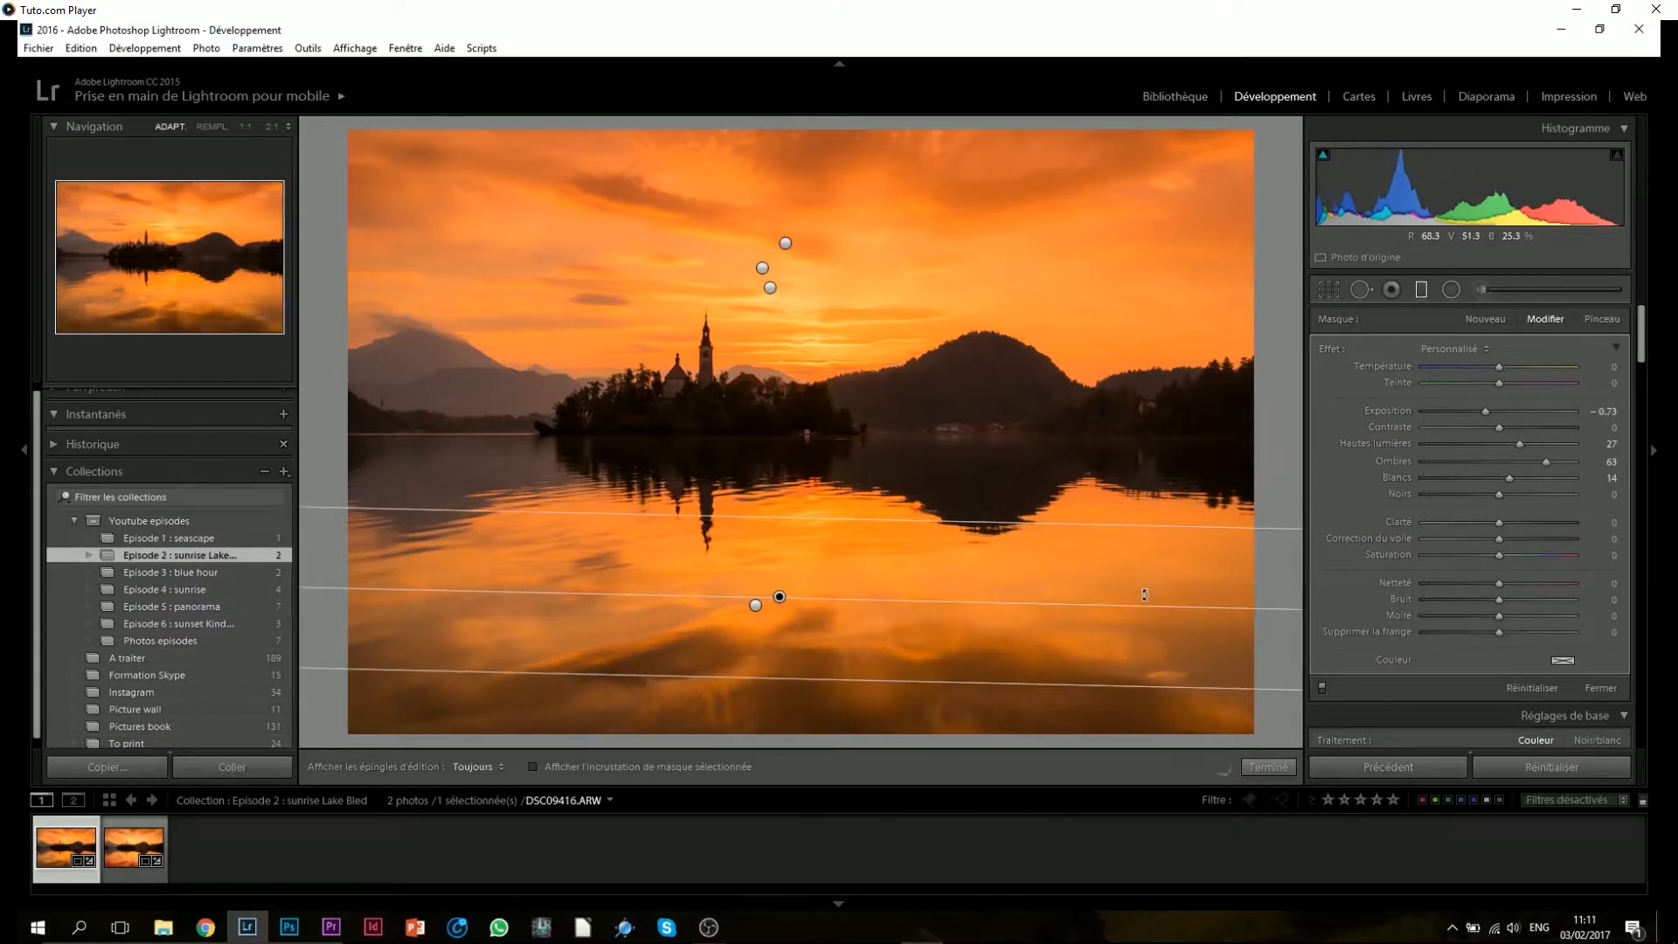
drag(768, 678, 775, 748)
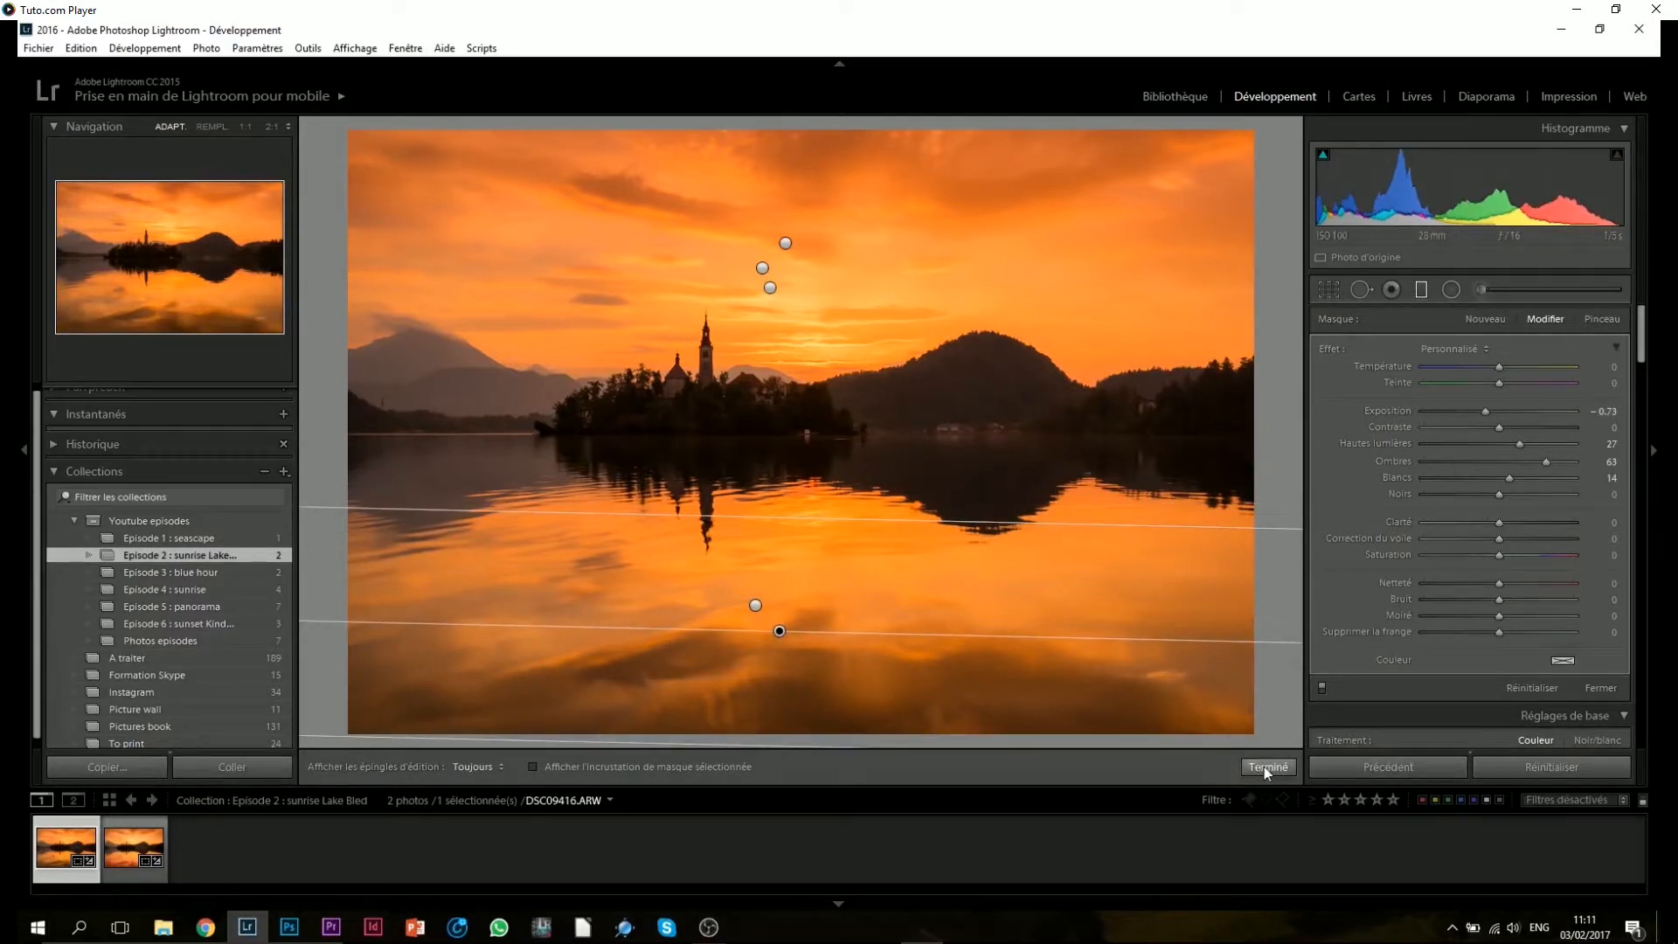
click(1263, 767)
Step: Add a graduated filter from the tower's reflection up to the shoreline with dehaze -6, clarity -17, sharpness -56 and noise -36
click(1421, 290)
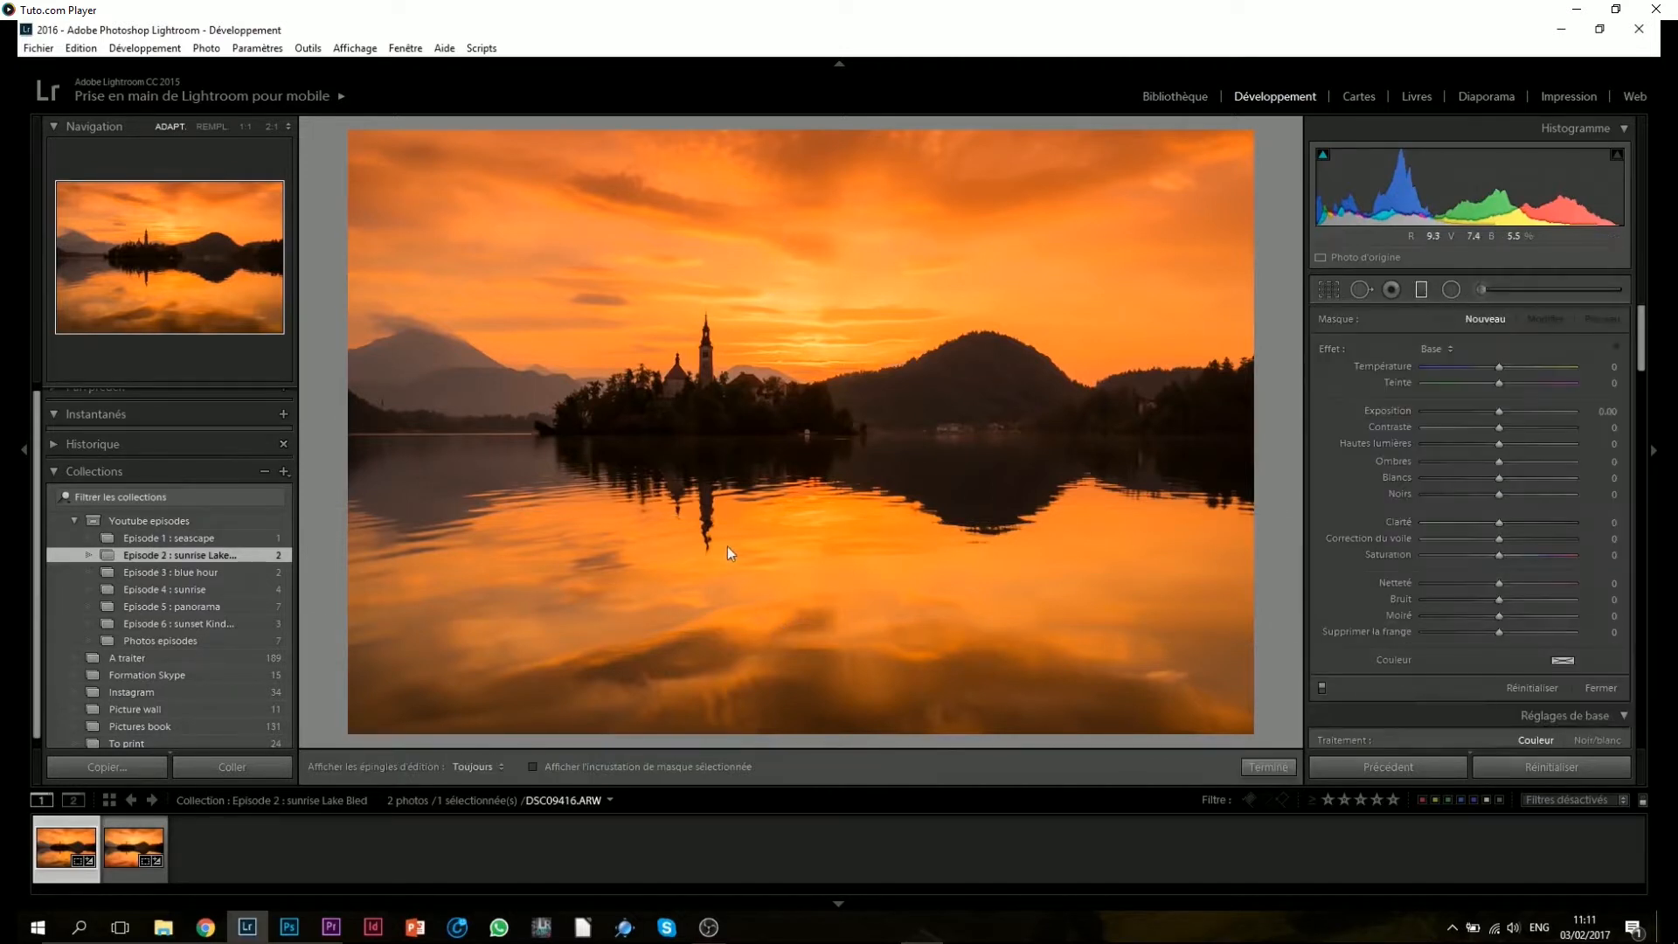
drag(727, 547, 738, 438)
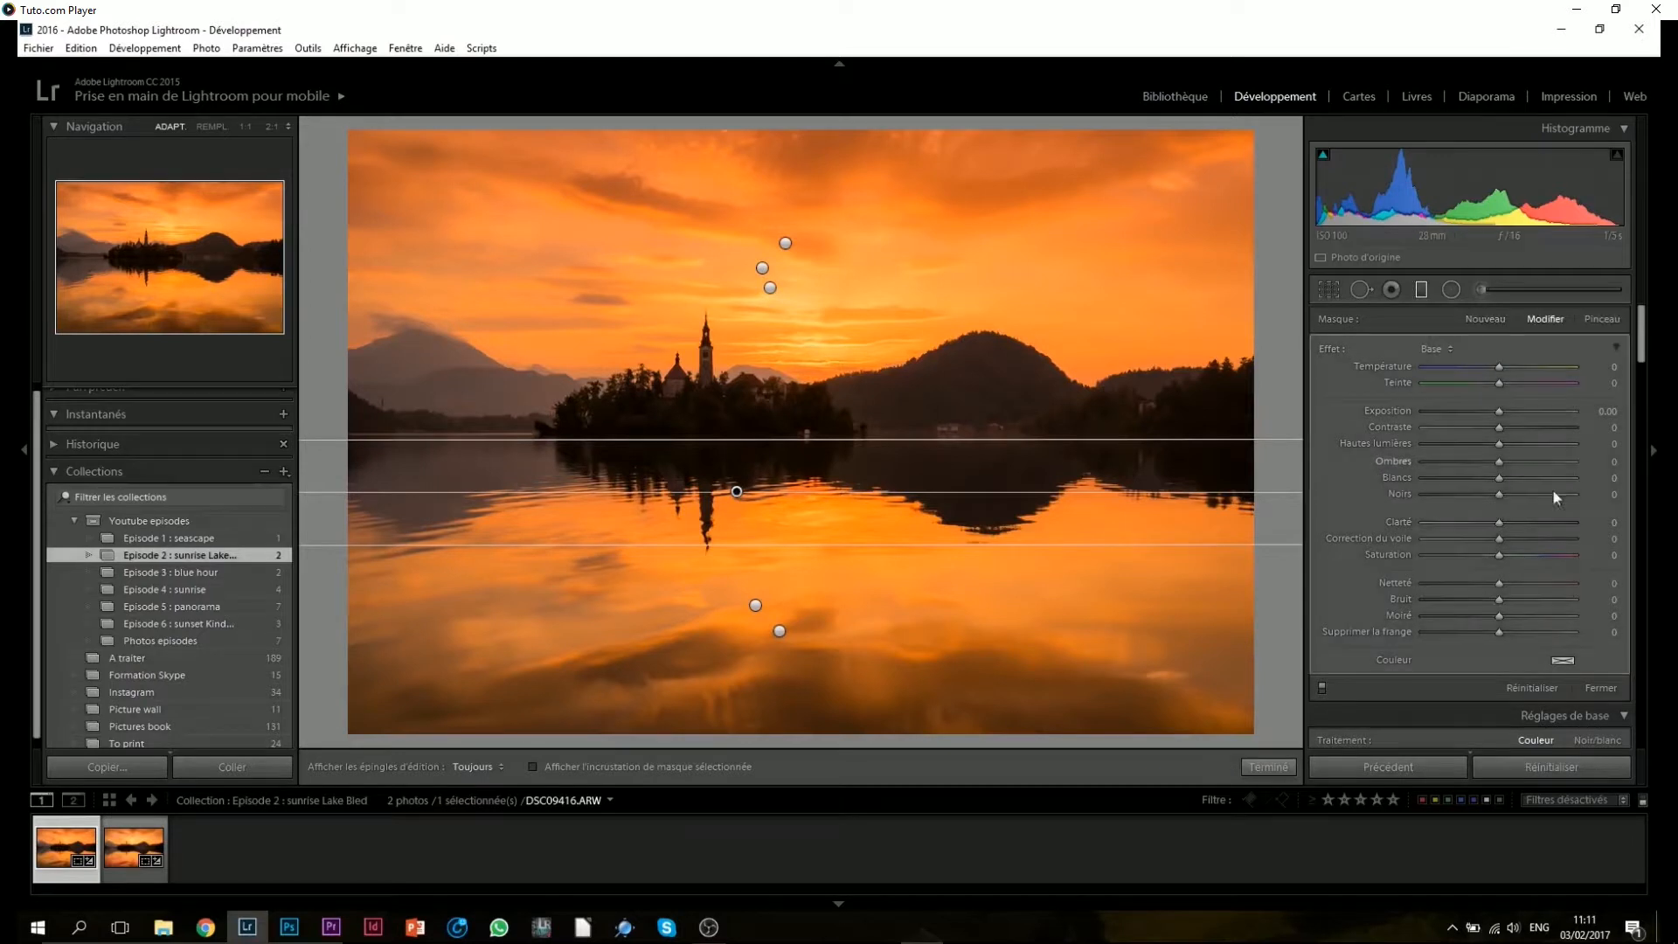
drag(1493, 542, 1486, 523)
drag(1500, 584, 1470, 603)
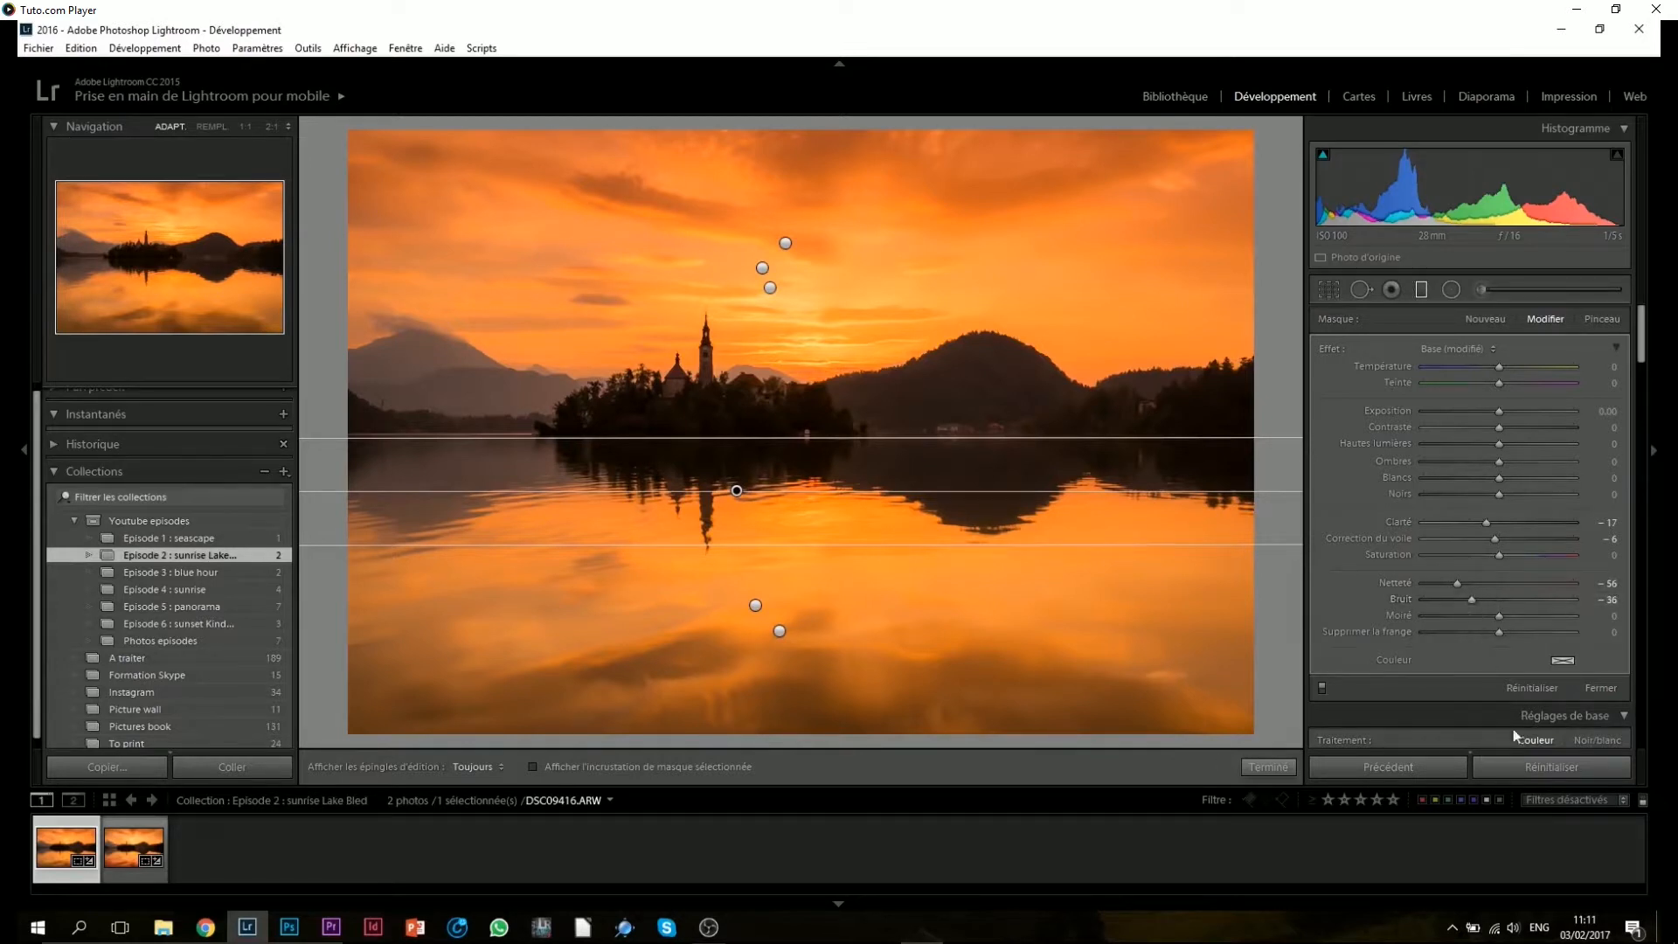
Step: Tint the reflection filter with hue 0 and saturation 30, then widen it and move it lower over the foreground water
click(1561, 661)
click(1225, 664)
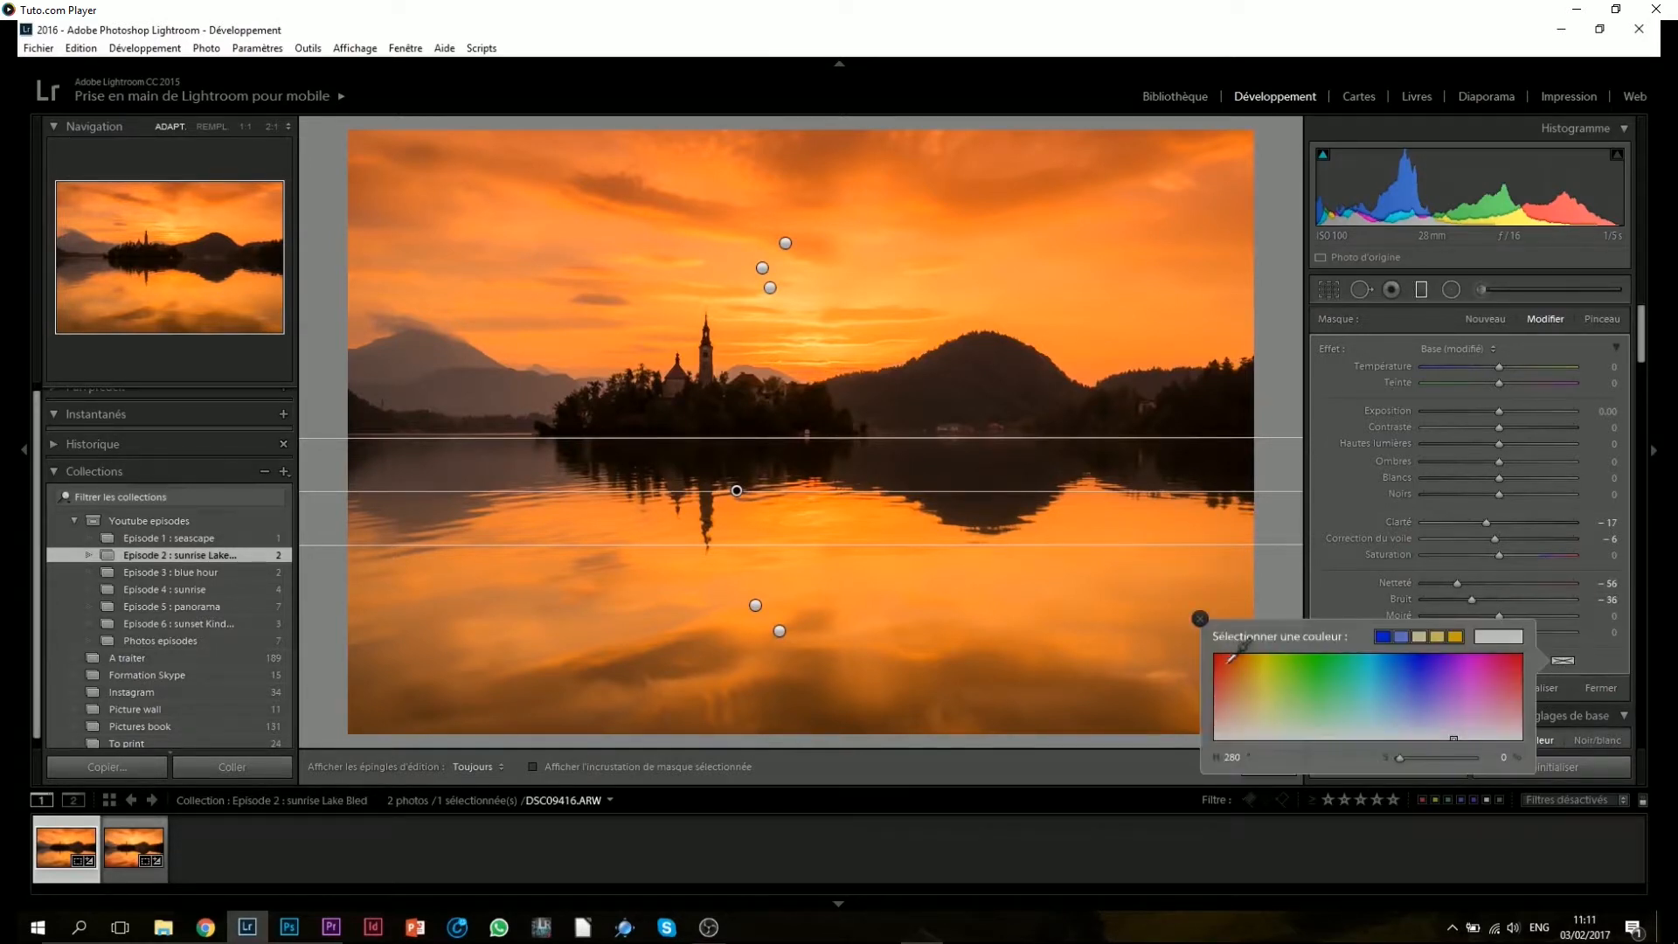
drag(1222, 666, 1201, 713)
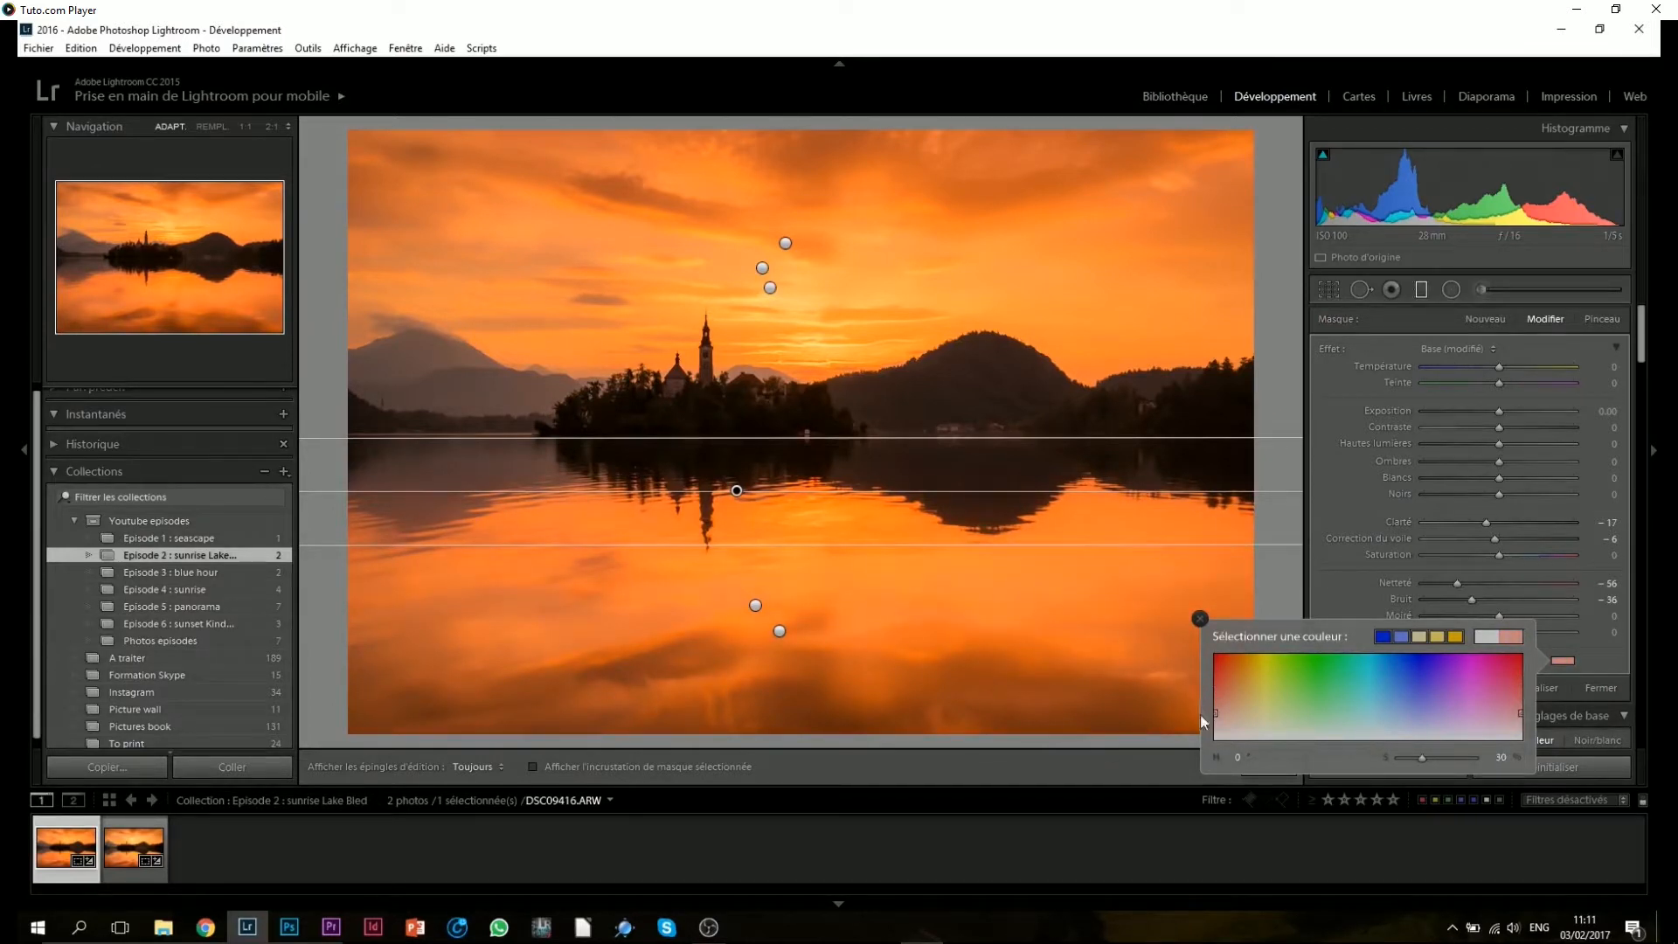
drag(743, 545, 752, 653)
drag(736, 545, 745, 569)
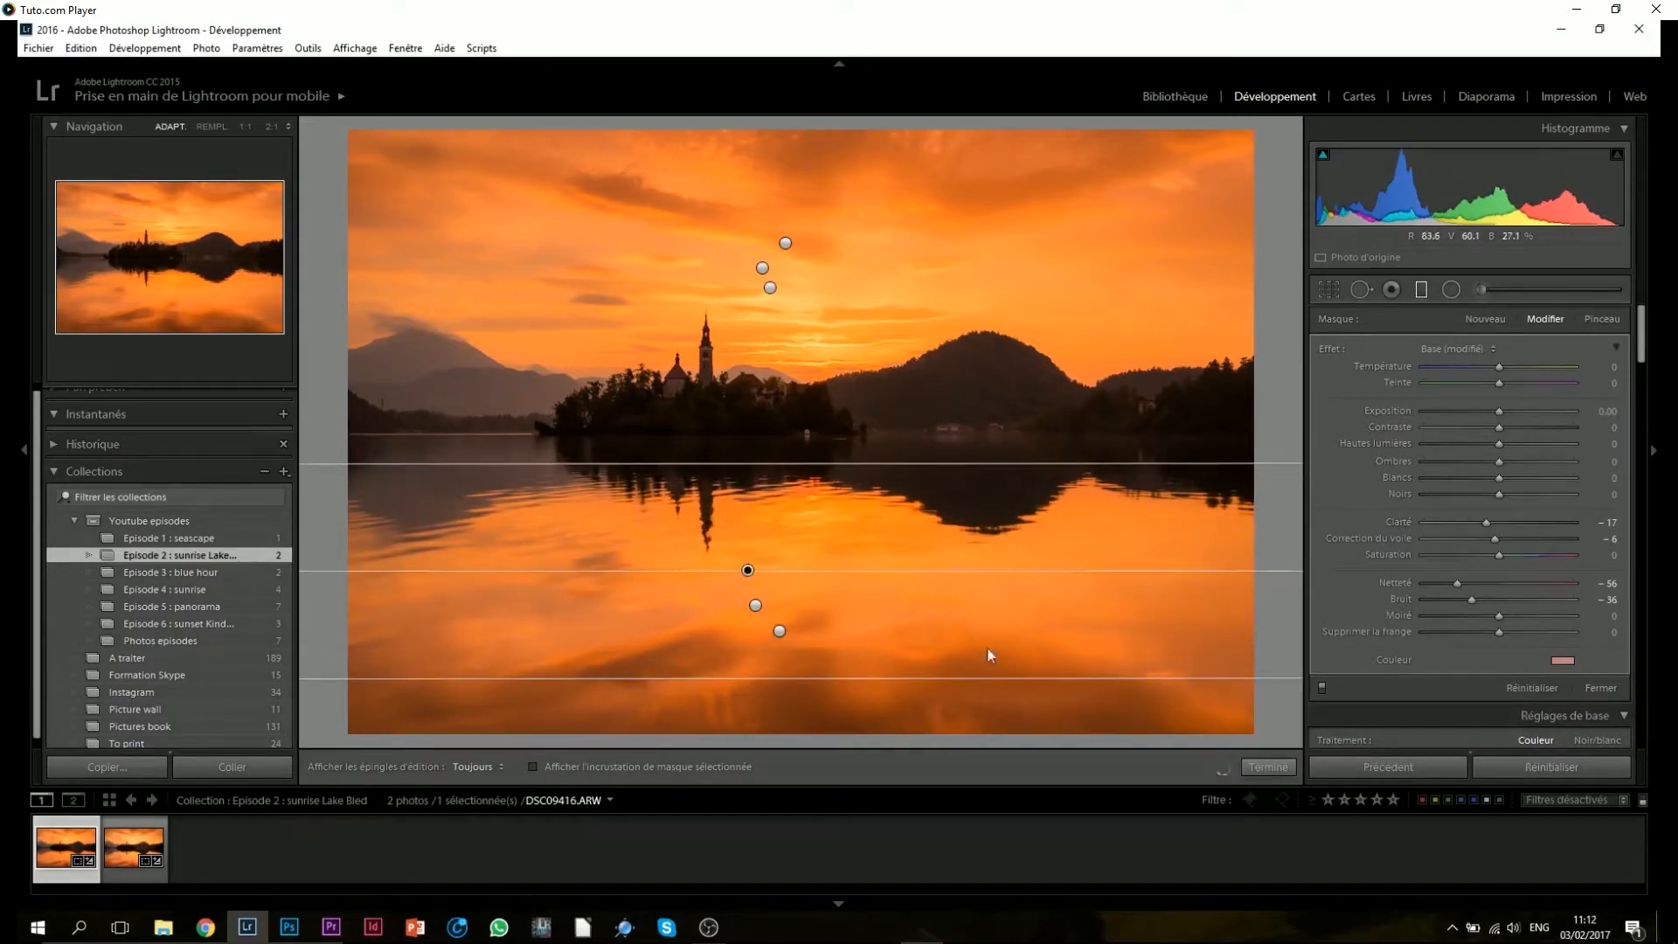
key(m)
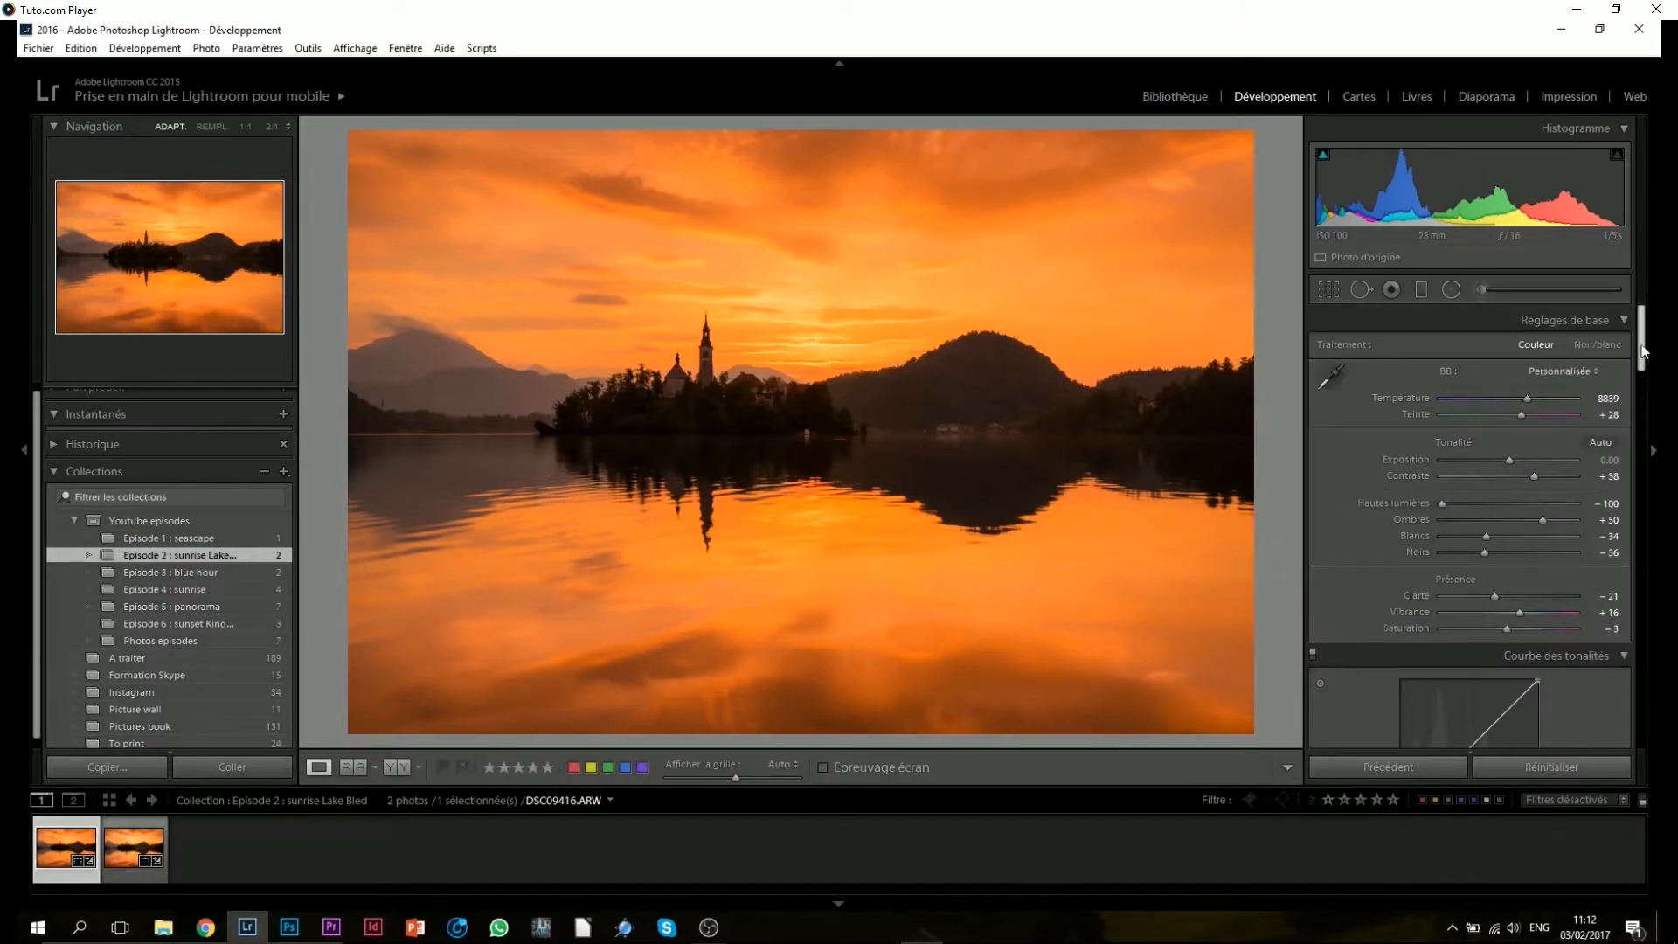
Step: Set the photo's vibrance to 0 and its exposure to +0.10
drag(1517, 617, 1507, 628)
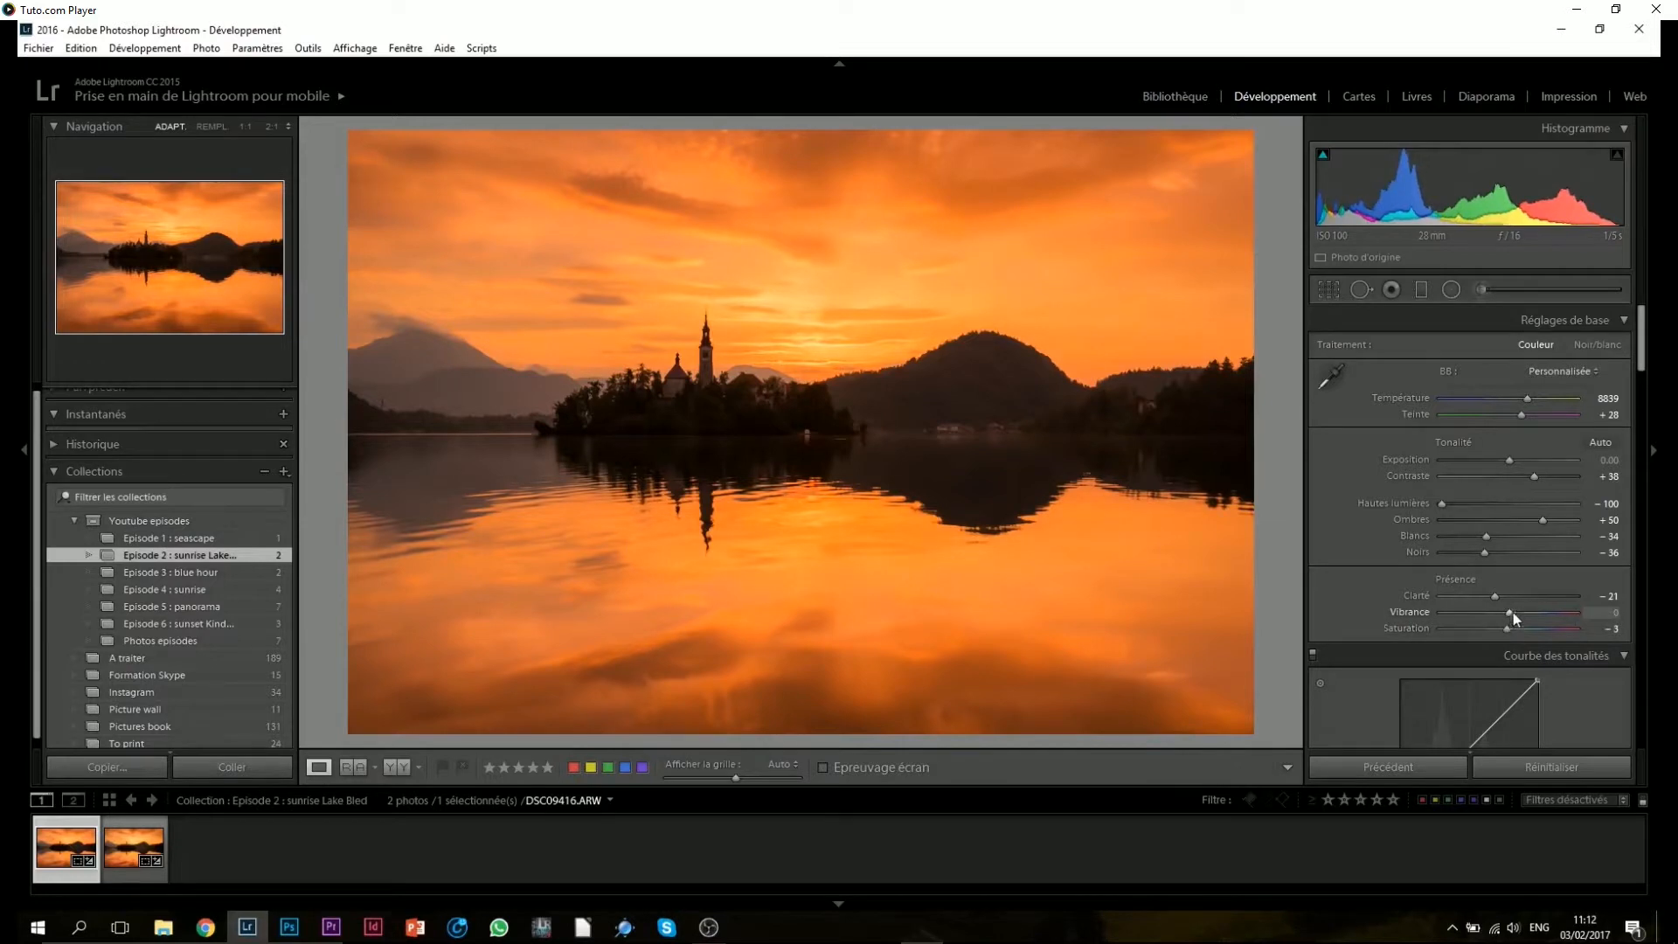
drag(1508, 460, 1508, 460)
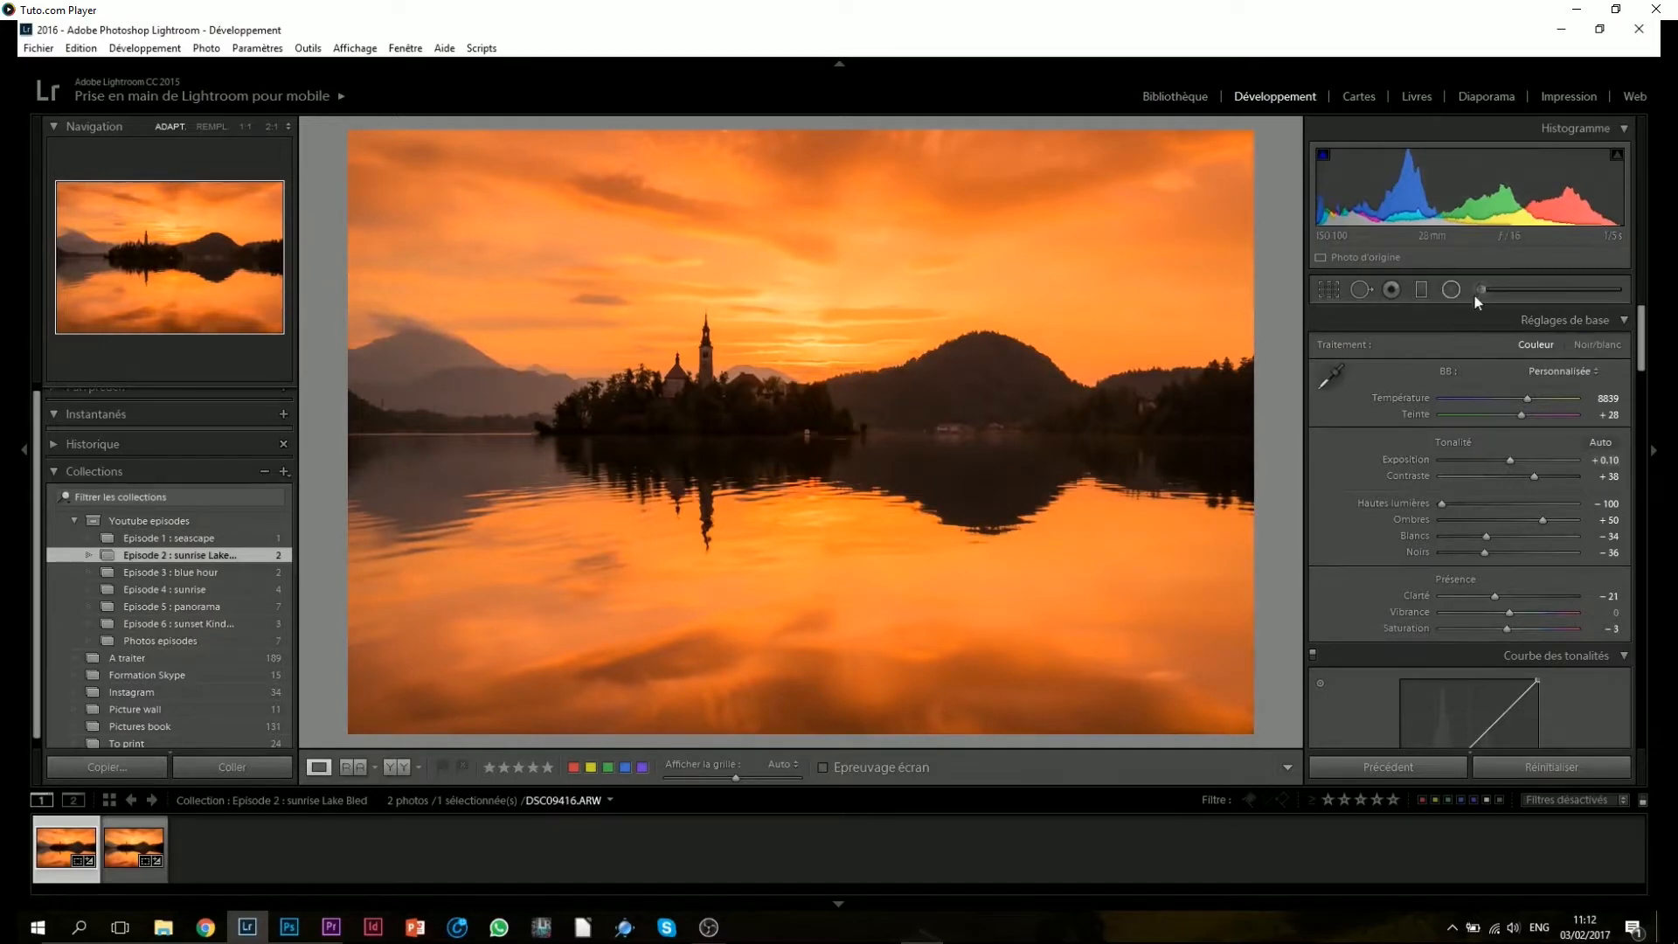
Step: Darken the photo's edges with a highlight-priority post-crop vignette amount of -13
drag(1641, 339, 1625, 673)
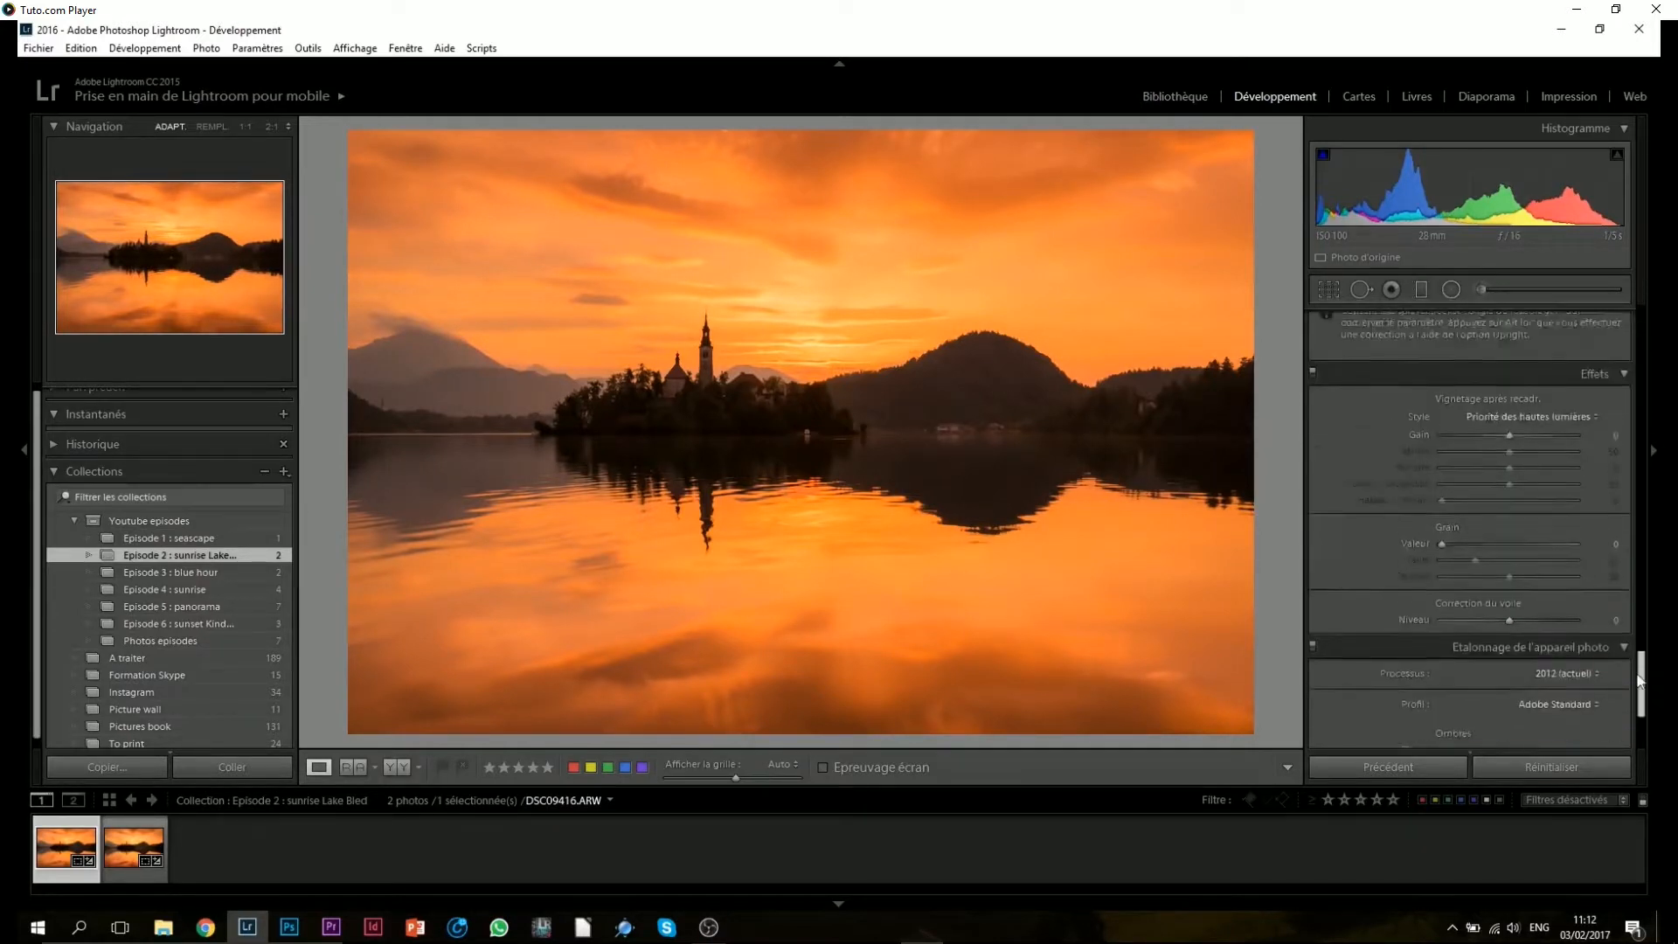
click(1507, 505)
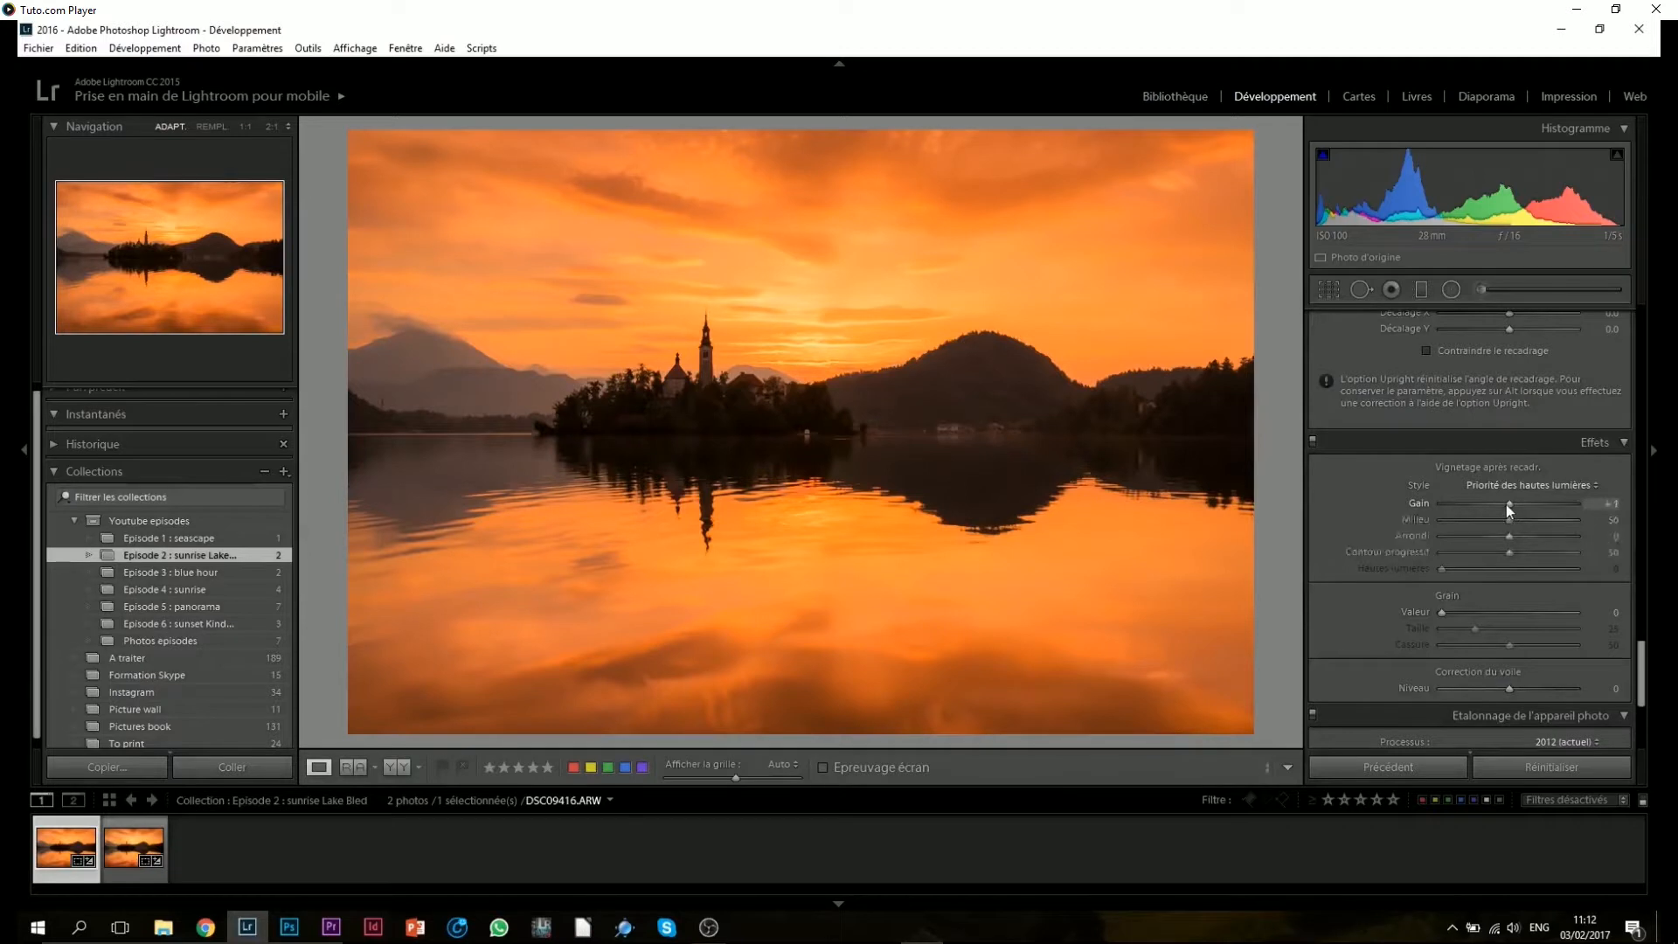
drag(1501, 505, 1496, 504)
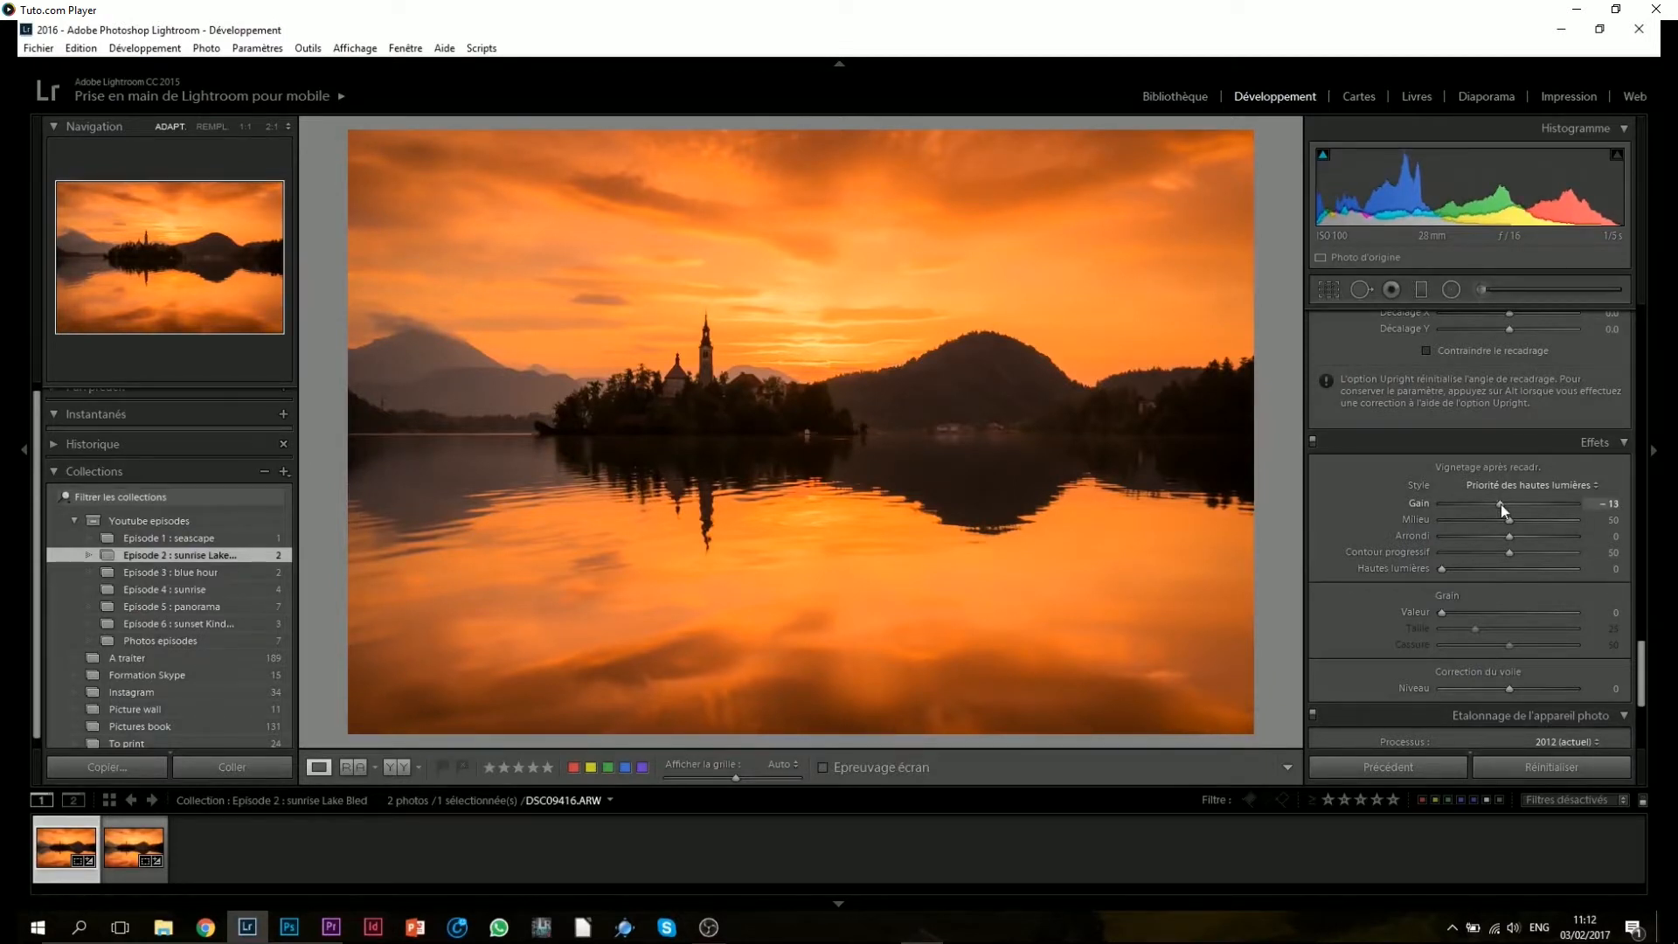
Step: Set the transform aspect to +12 and compare the photo with the transformation off and on
drag(1644, 680, 1641, 634)
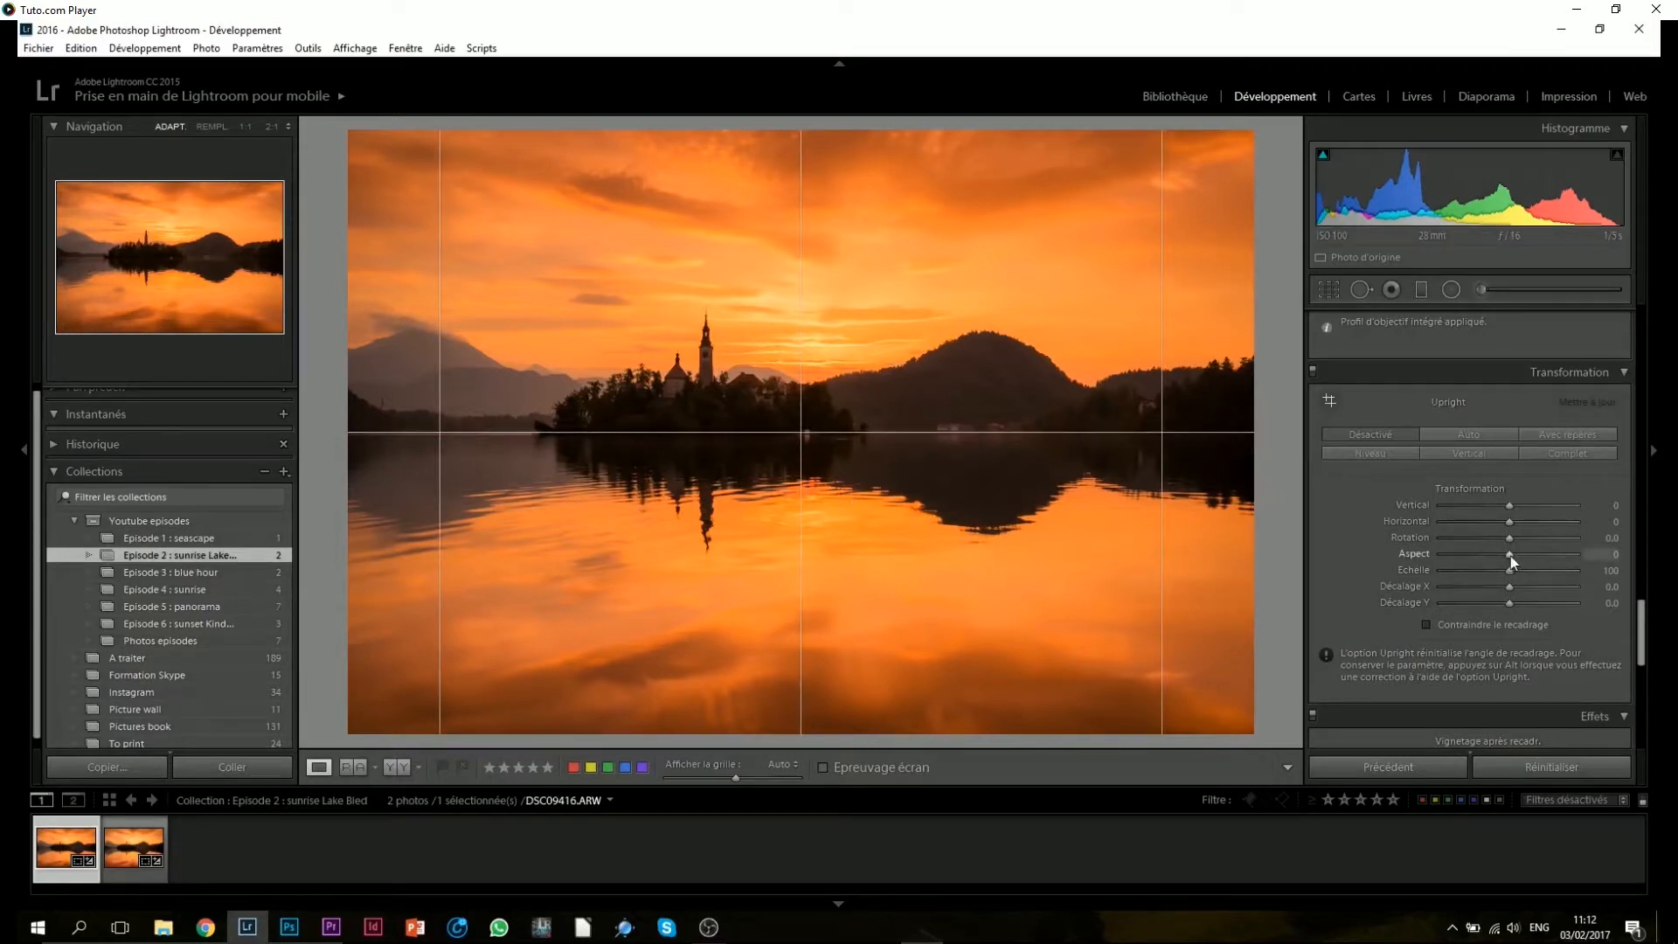
mouse_move(1507, 554)
mouse_down()
mouse_move(1469, 549)
mouse_move(1585, 554)
mouse_move(1517, 558)
mouse_up()
click(1313, 371)
click(1312, 370)
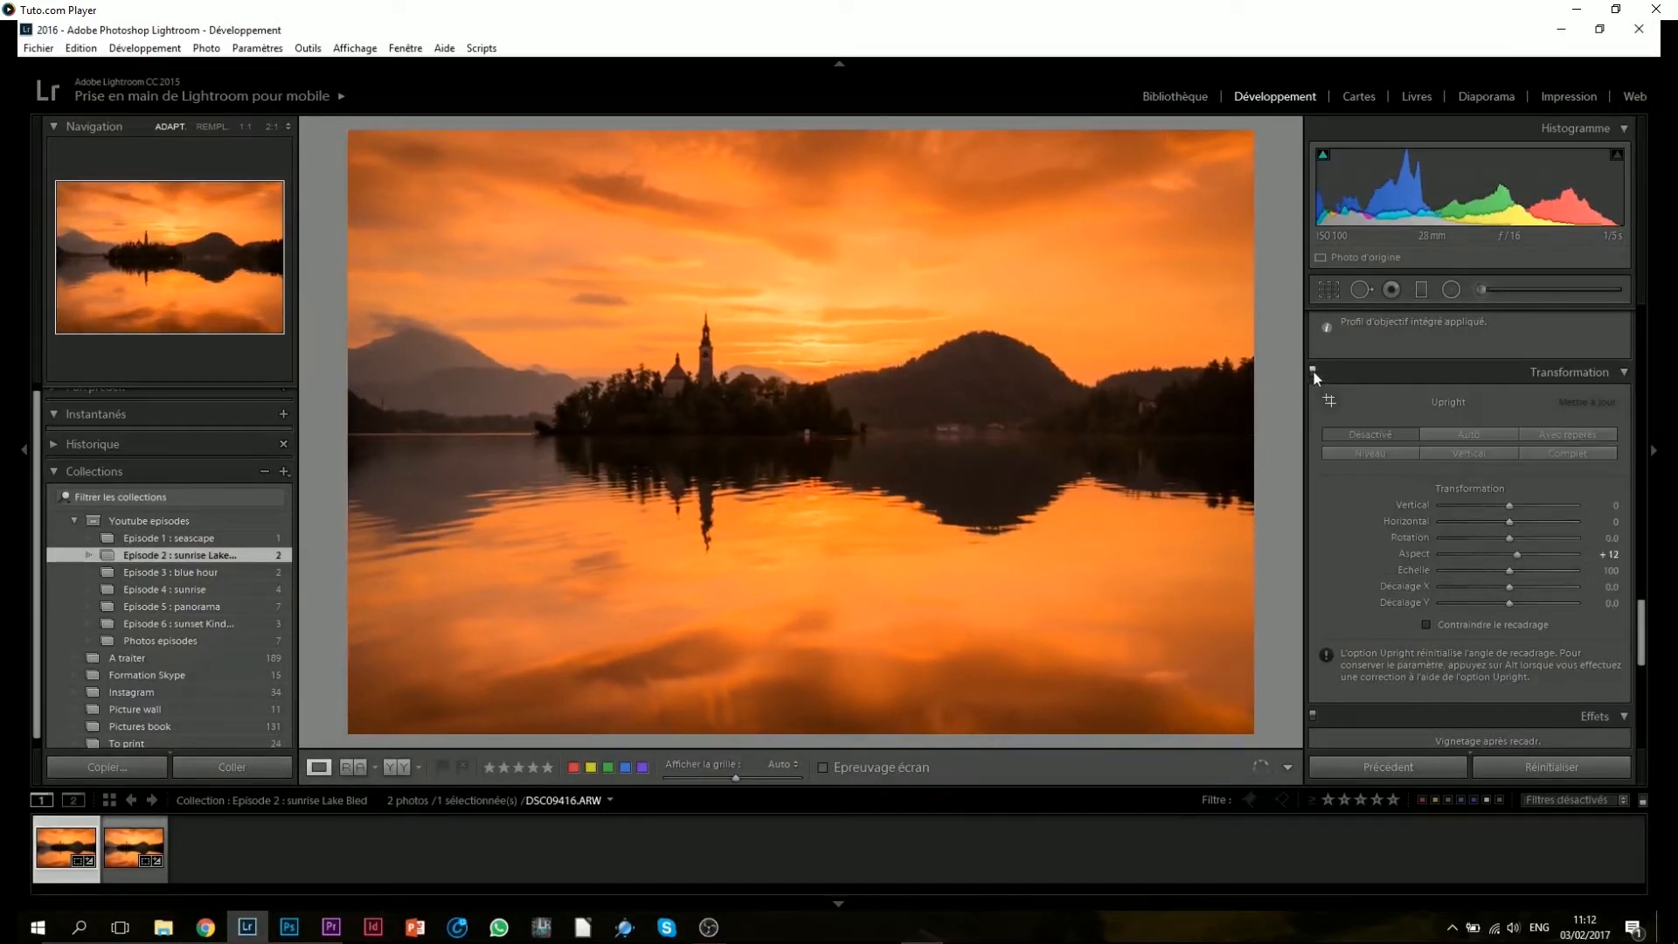
Step: Shift the photo slightly within the crop frame to exclude the empty strip along its edge, and apply the crop
click(1329, 288)
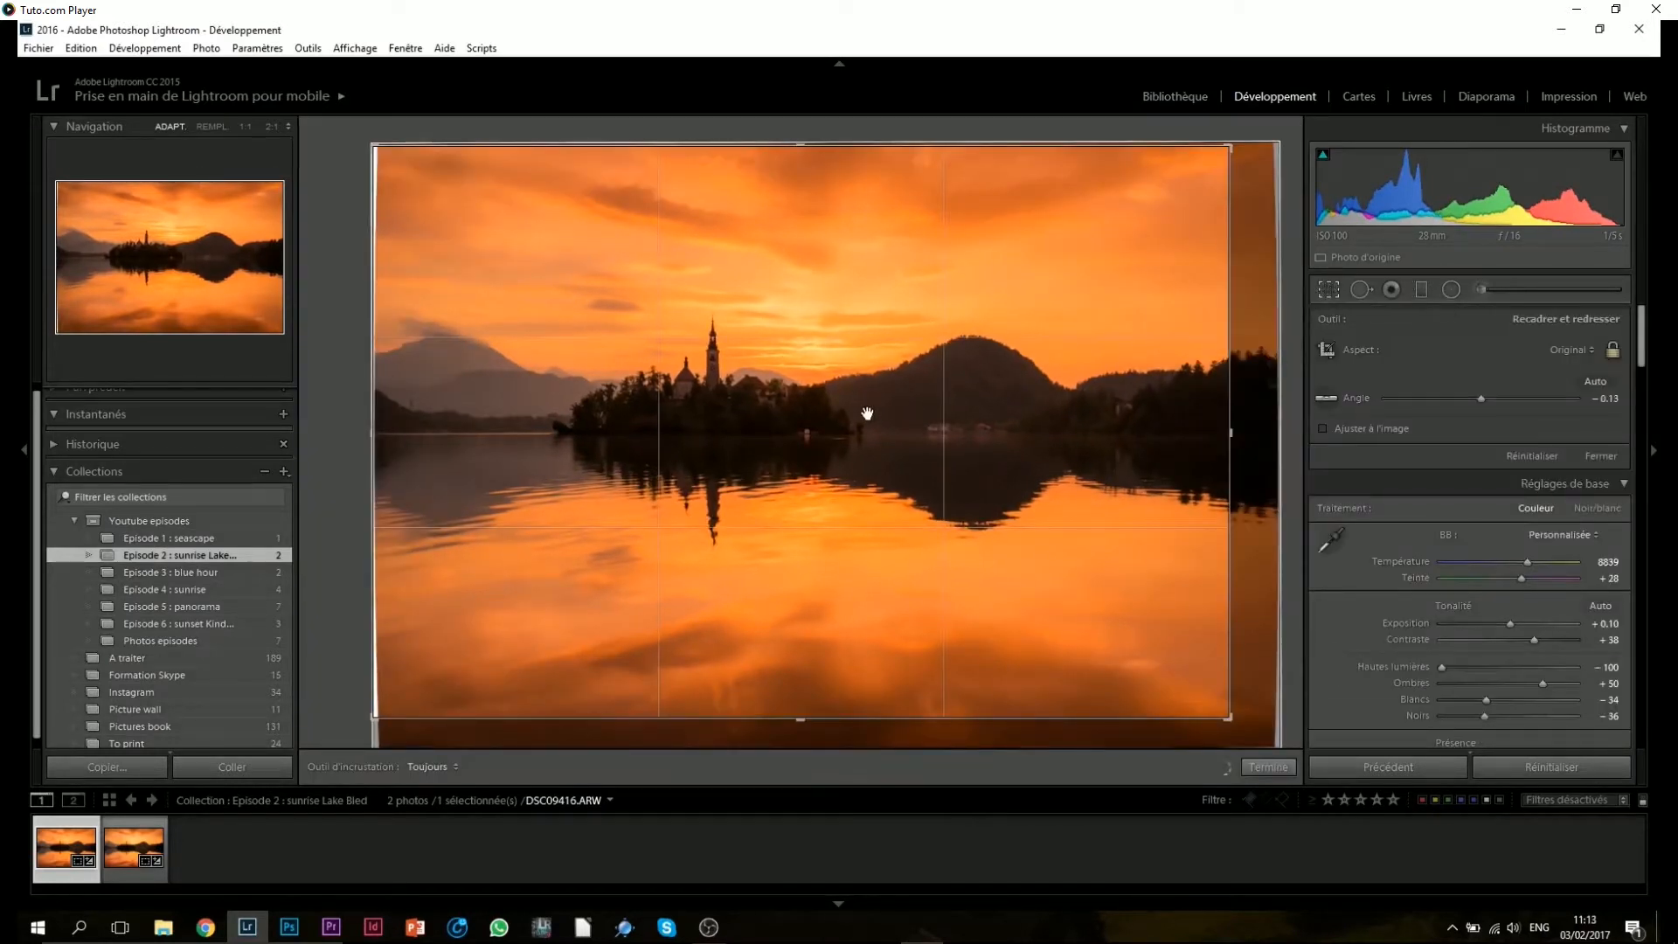
drag(867, 412, 862, 419)
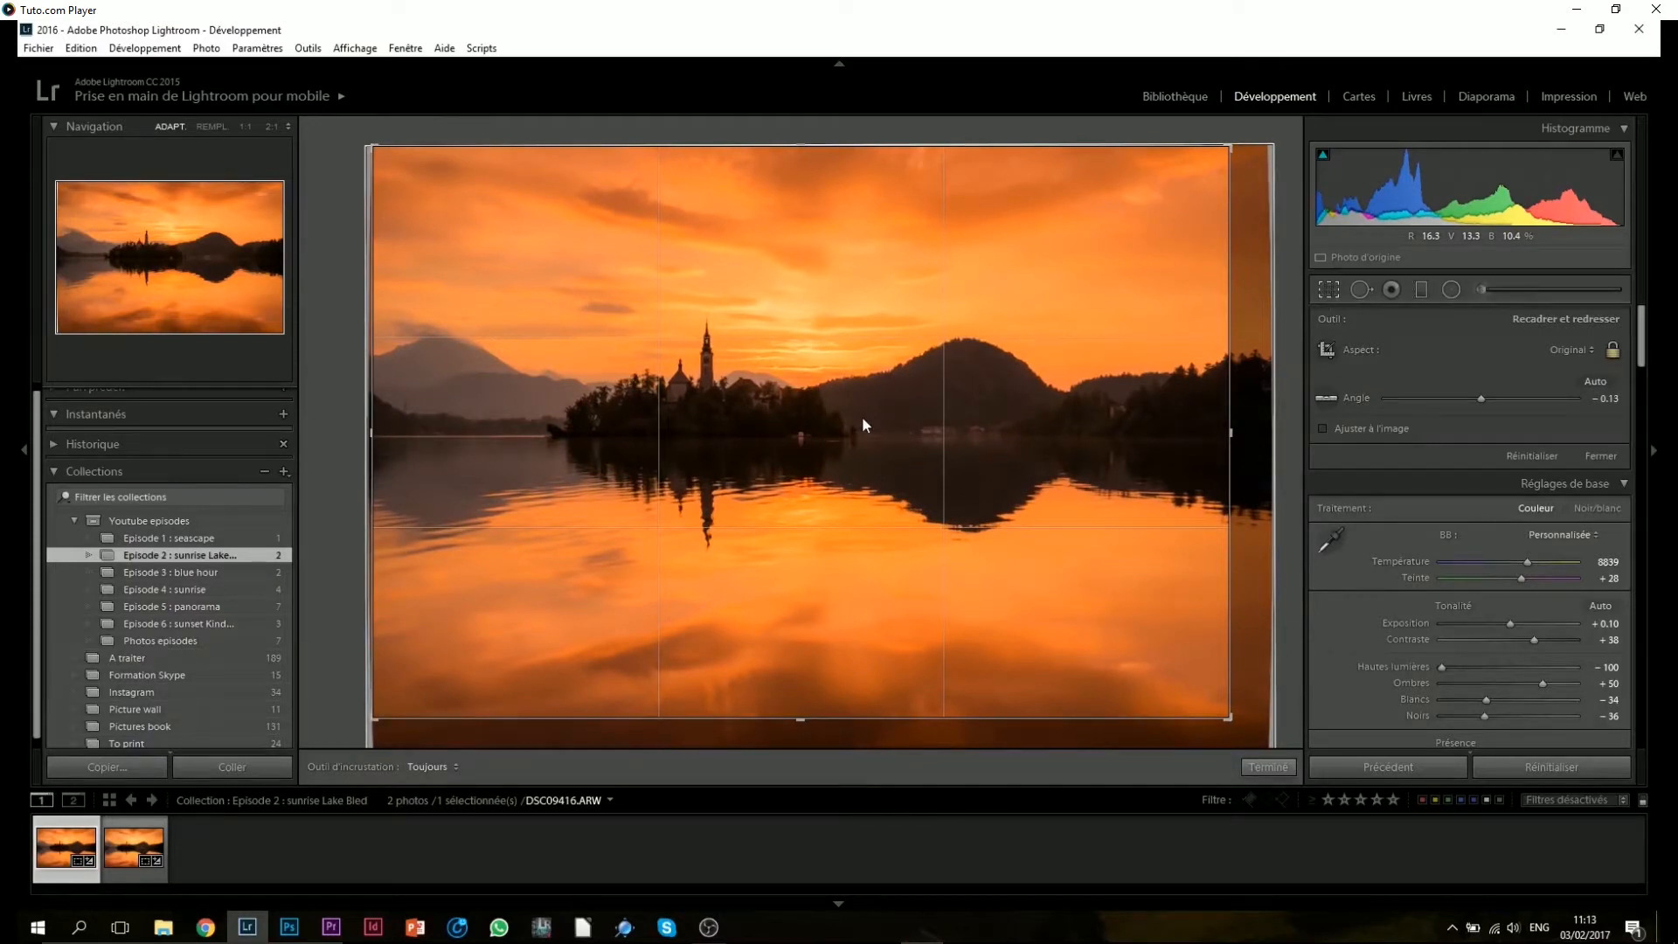
click(1271, 767)
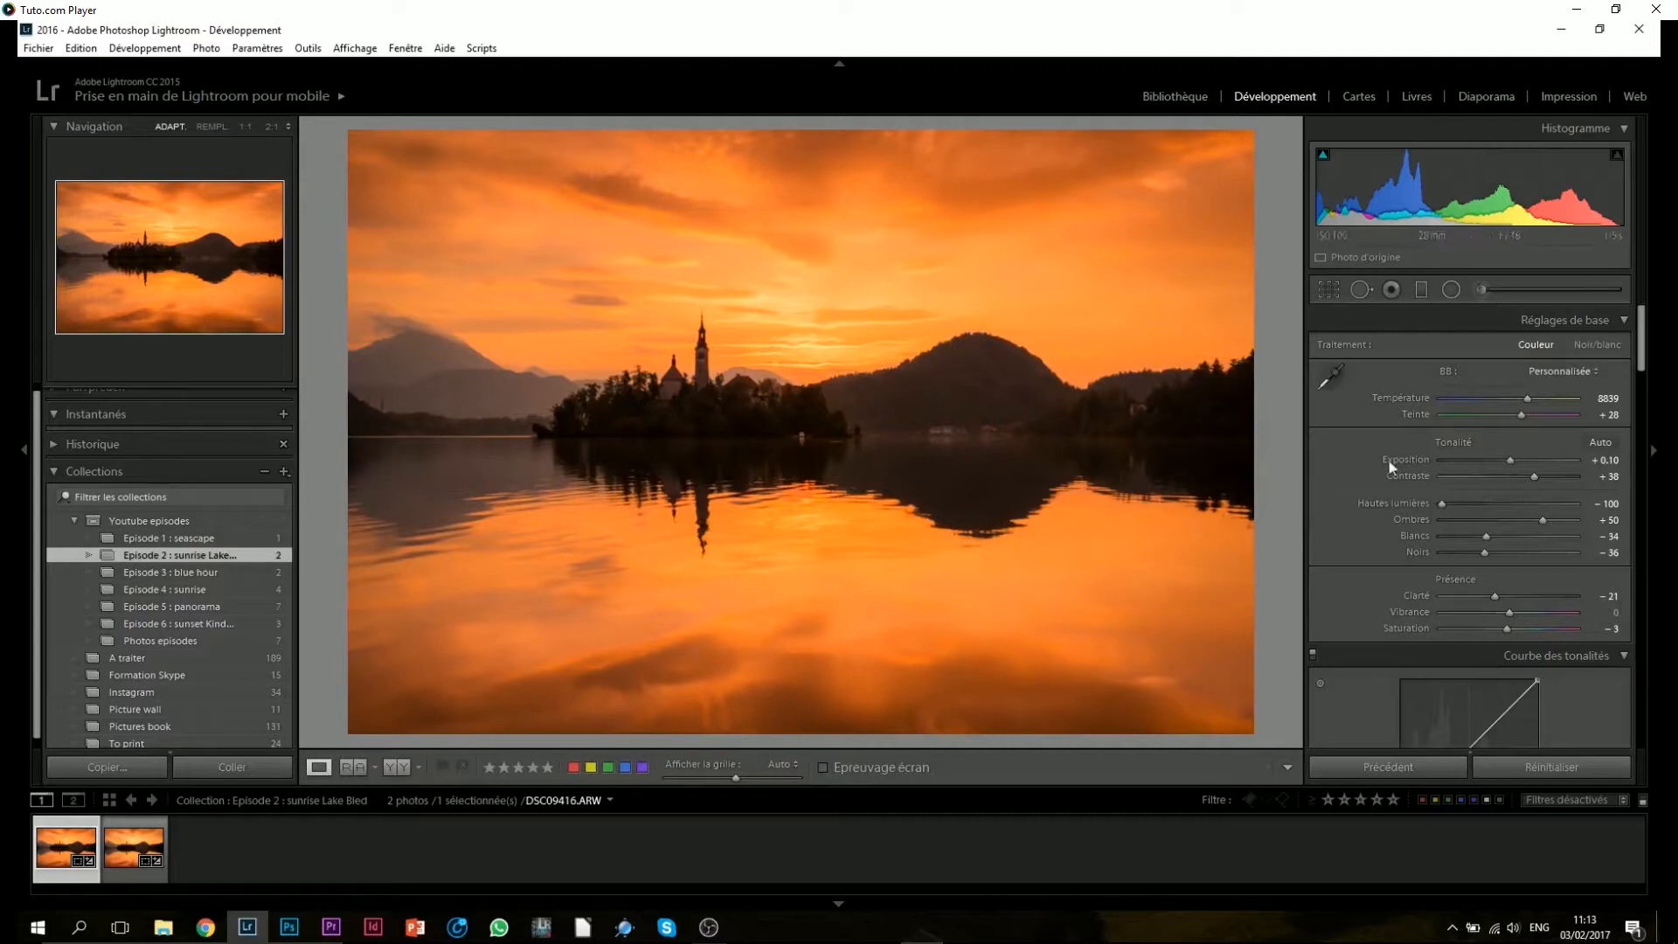
Step: Shift the yellow hue to +12 and the orange hue to -7
drag(1639, 352, 1621, 437)
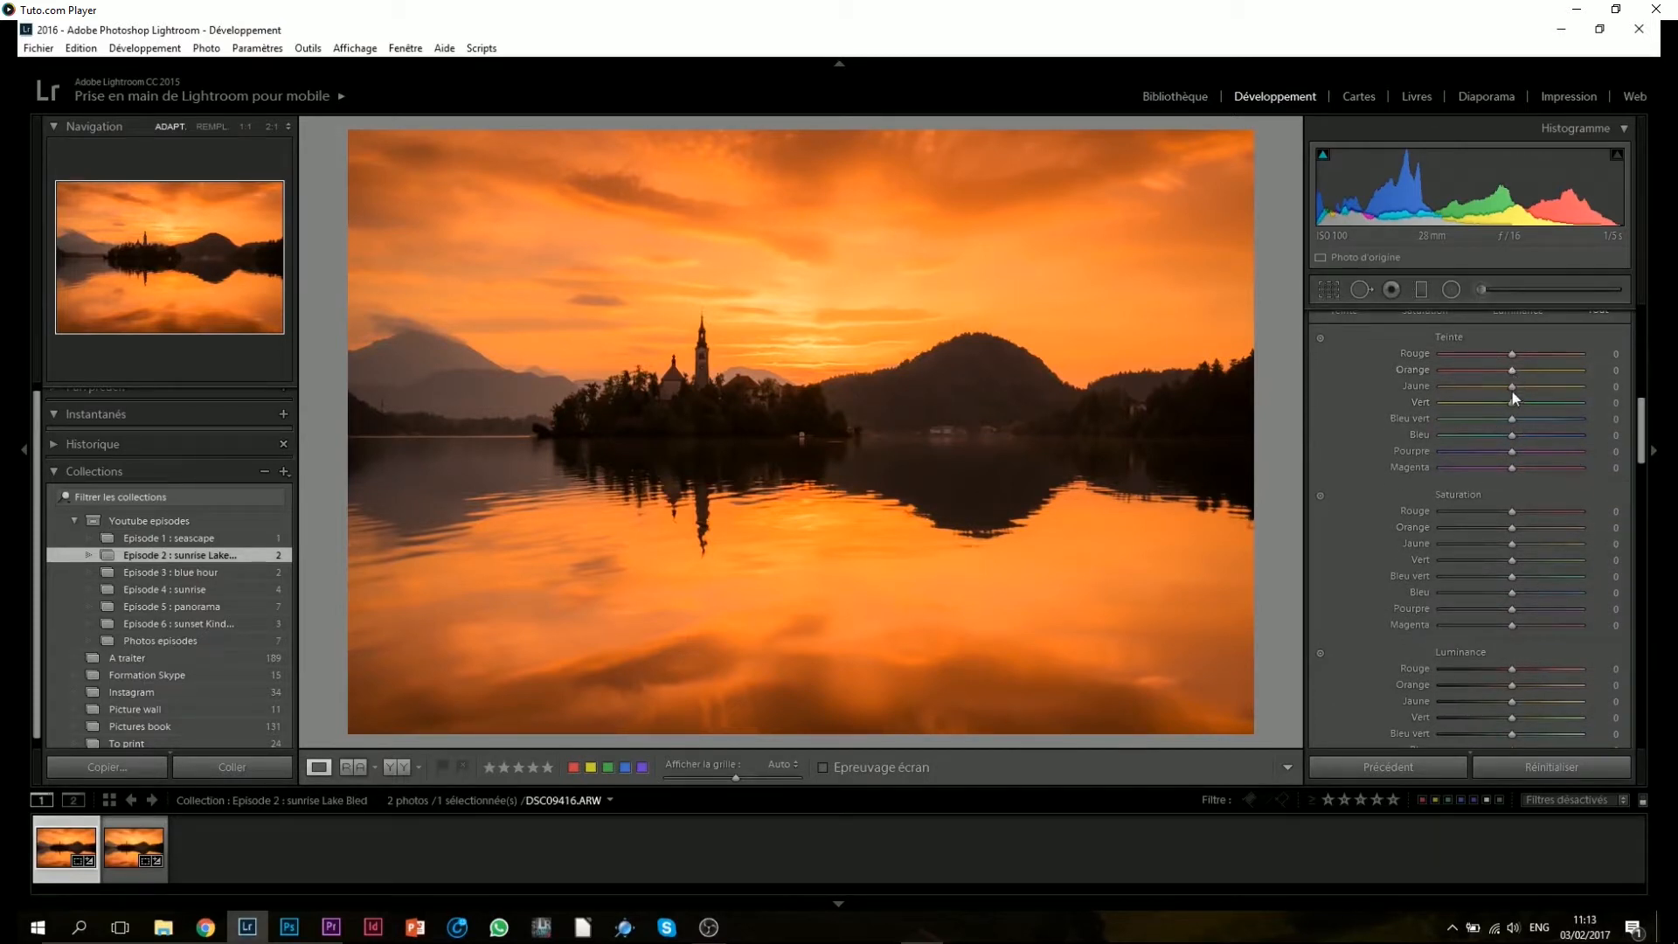
mouse_move(1512, 388)
mouse_down()
mouse_move(1551, 390)
mouse_move(1447, 399)
mouse_move(1594, 391)
mouse_move(1495, 387)
mouse_move(1531, 393)
mouse_up()
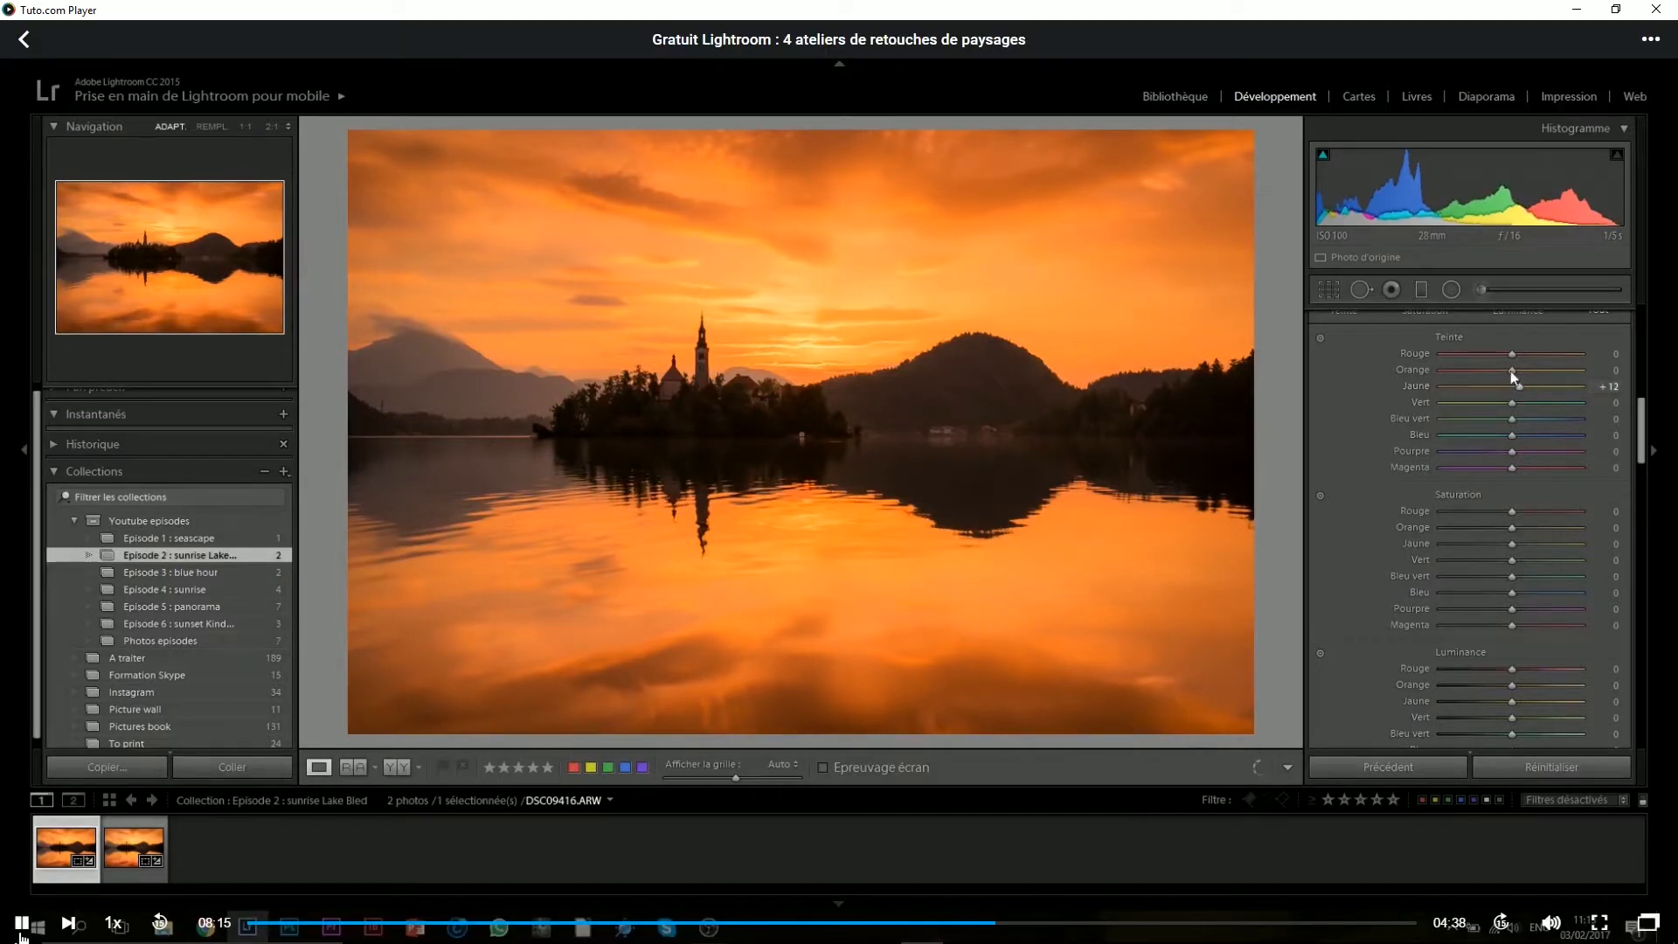
drag(1512, 370, 1506, 370)
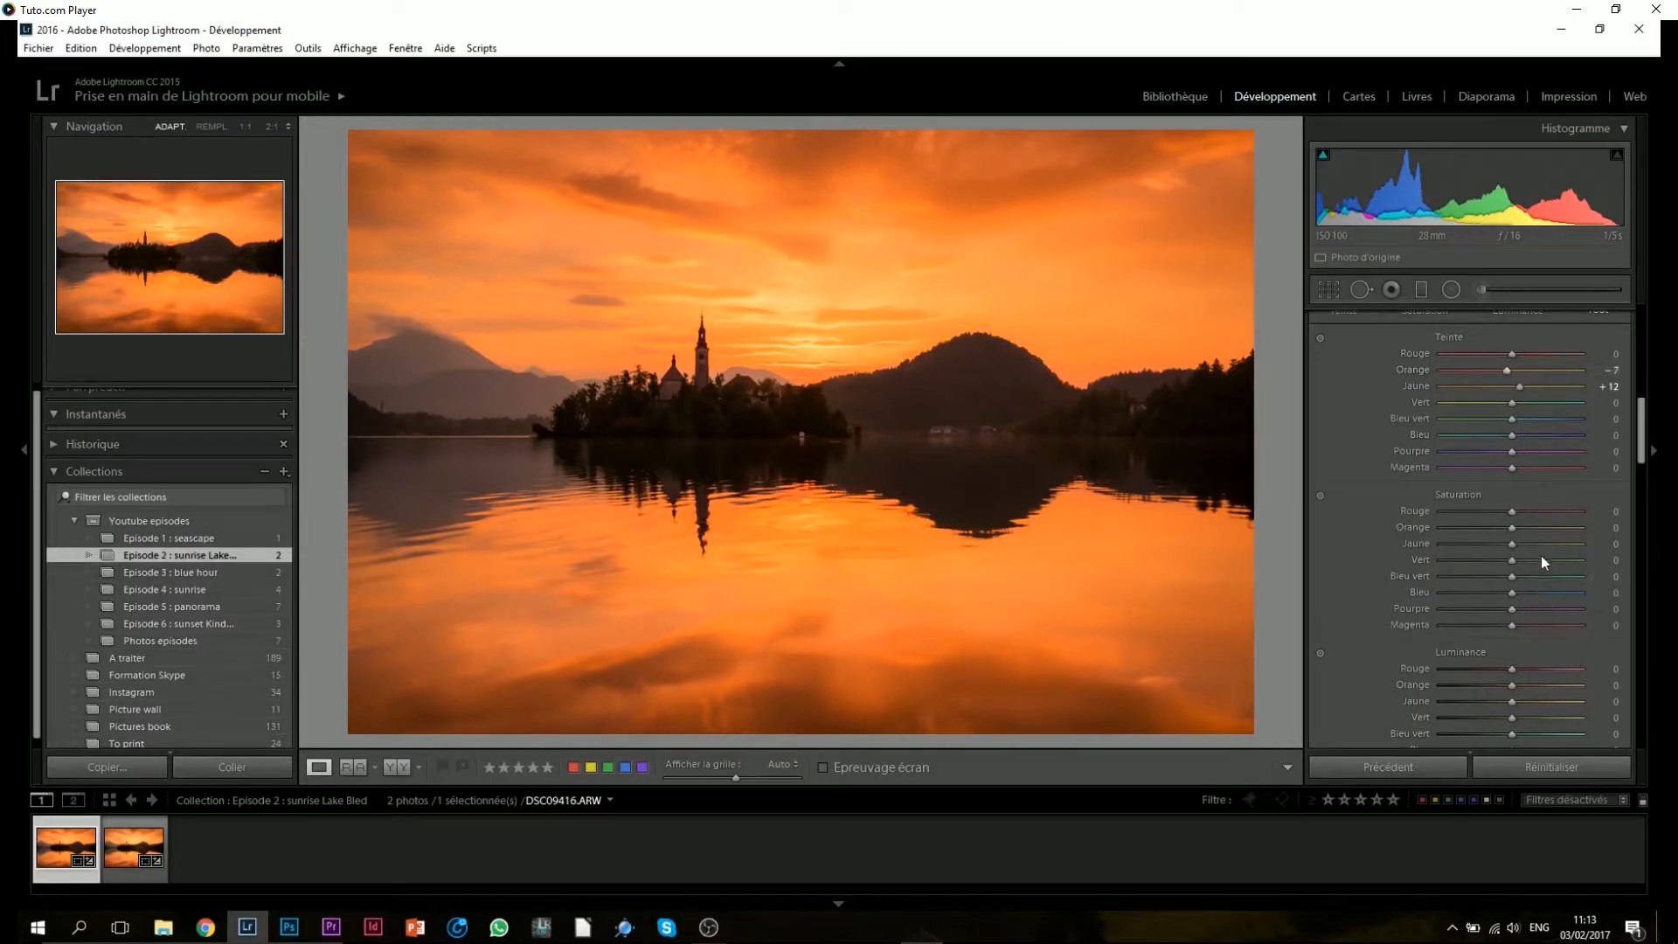
Step: Set the yellow saturation to +8, the yellow luminance to -10 and the orange luminance to -3
mouse_move(1512, 528)
mouse_down()
mouse_move(1533, 529)
mouse_move(1517, 532)
mouse_up()
click(1517, 543)
drag(1639, 430, 1640, 457)
mouse_move(1511, 557)
mouse_down()
mouse_move(1494, 556)
mouse_move(1513, 539)
mouse_up()
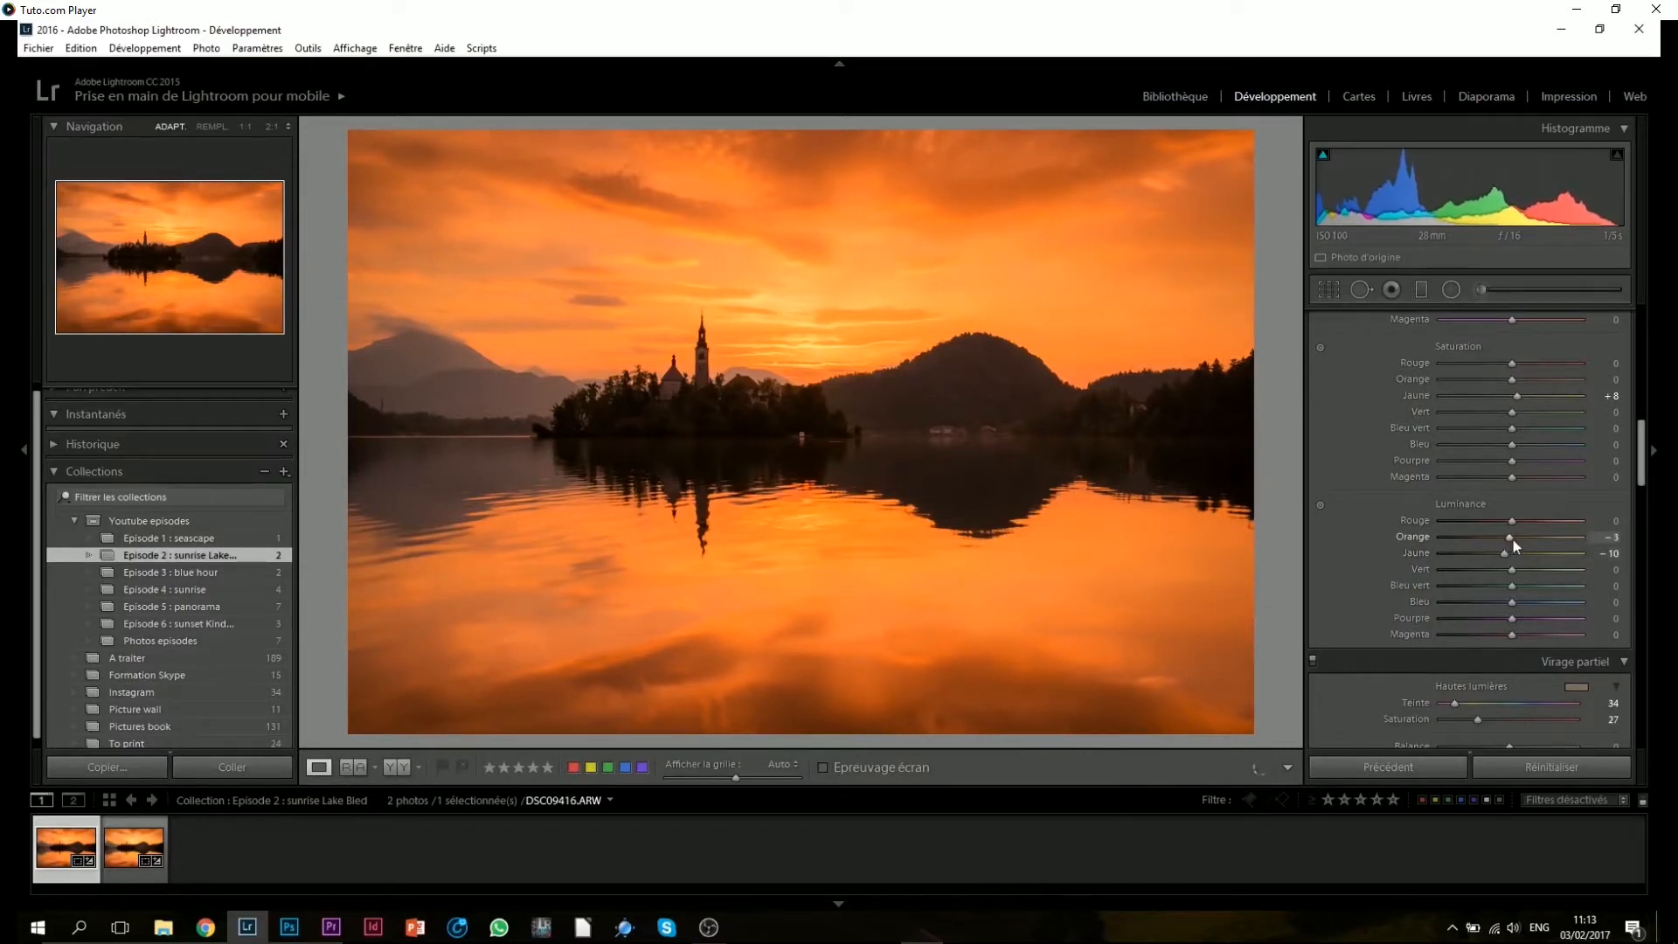
Step: Raise the whites in the basic tone adjustments to +15
drag(1640, 450, 1639, 325)
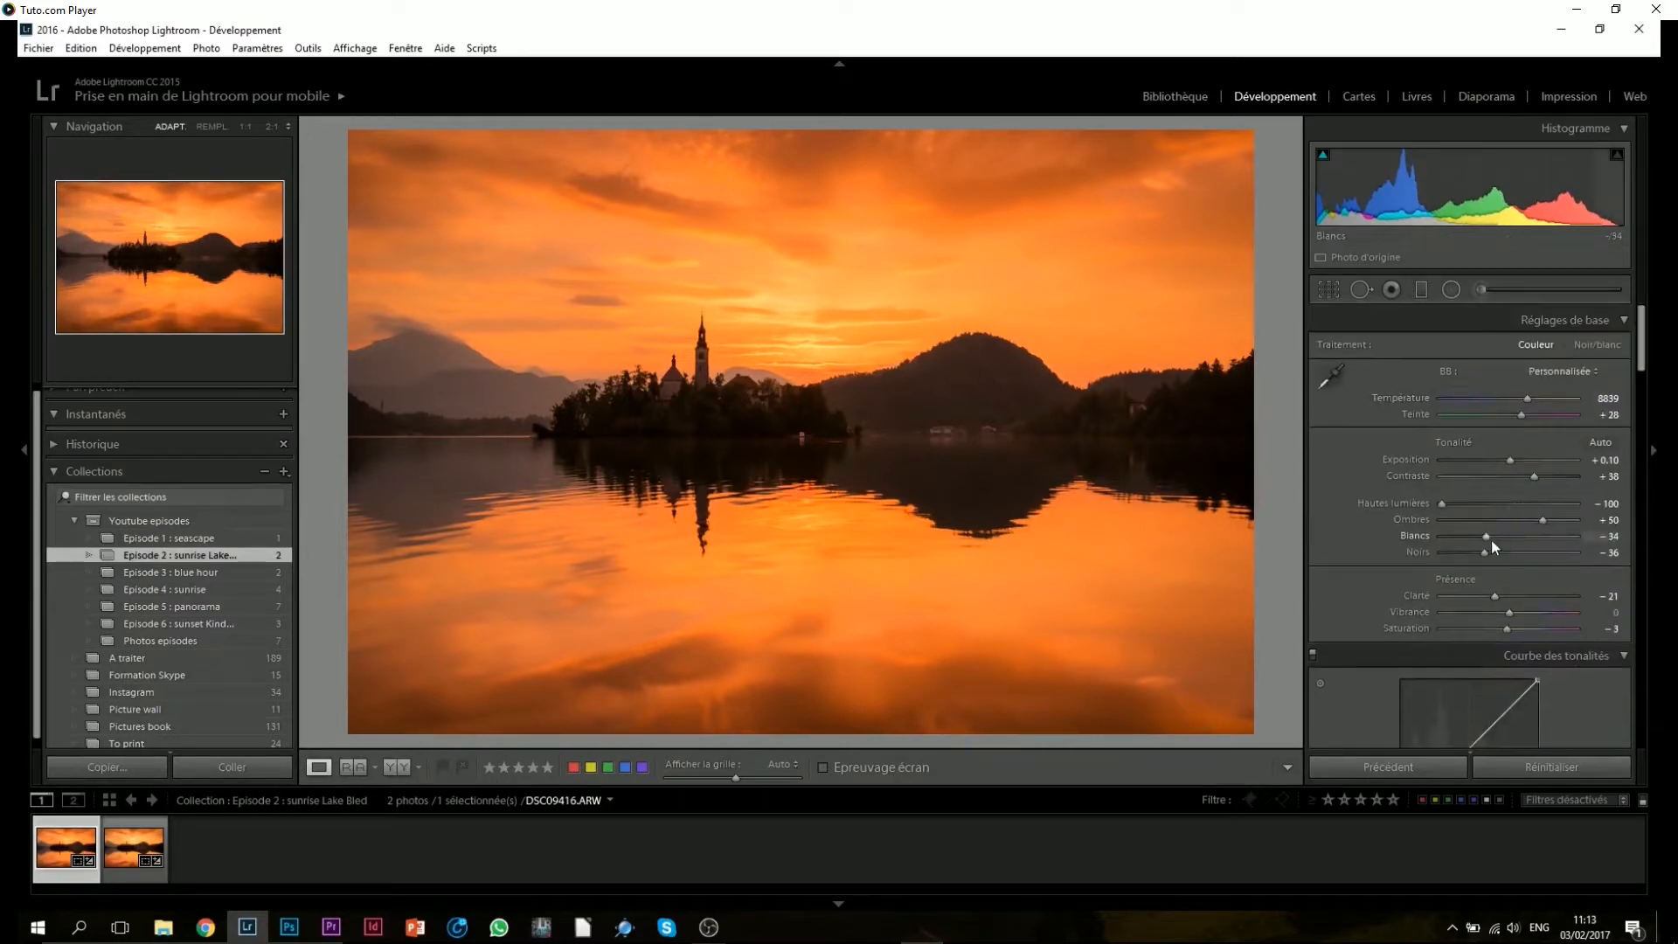
drag(1490, 536, 1492, 537)
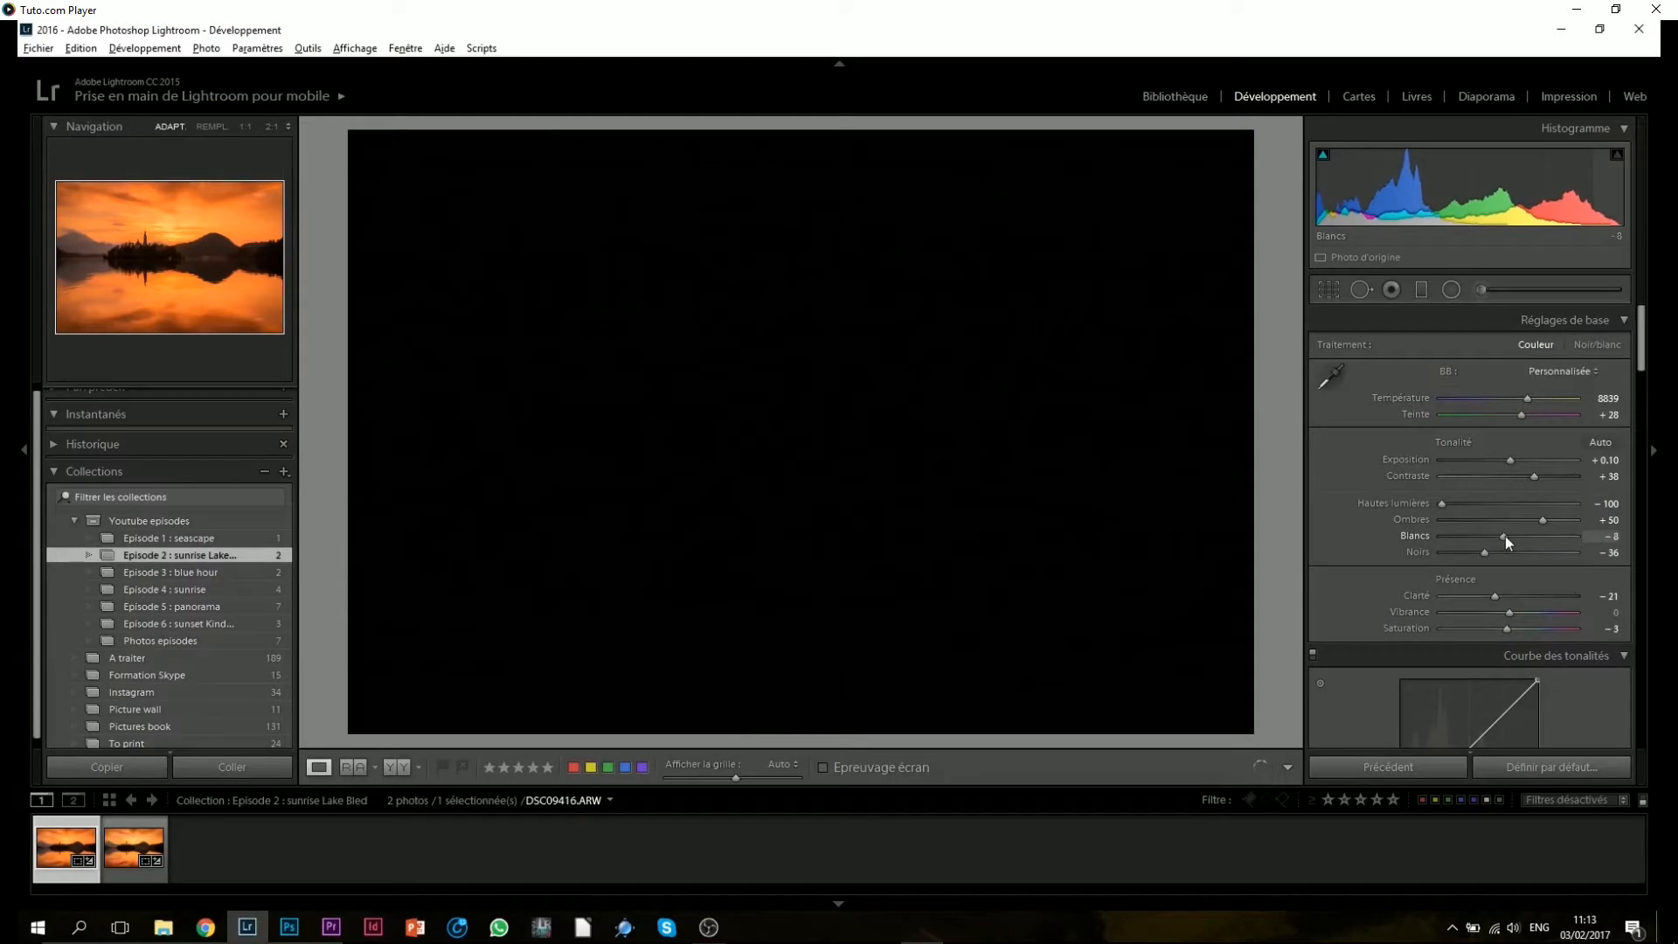
drag(1511, 537, 1519, 537)
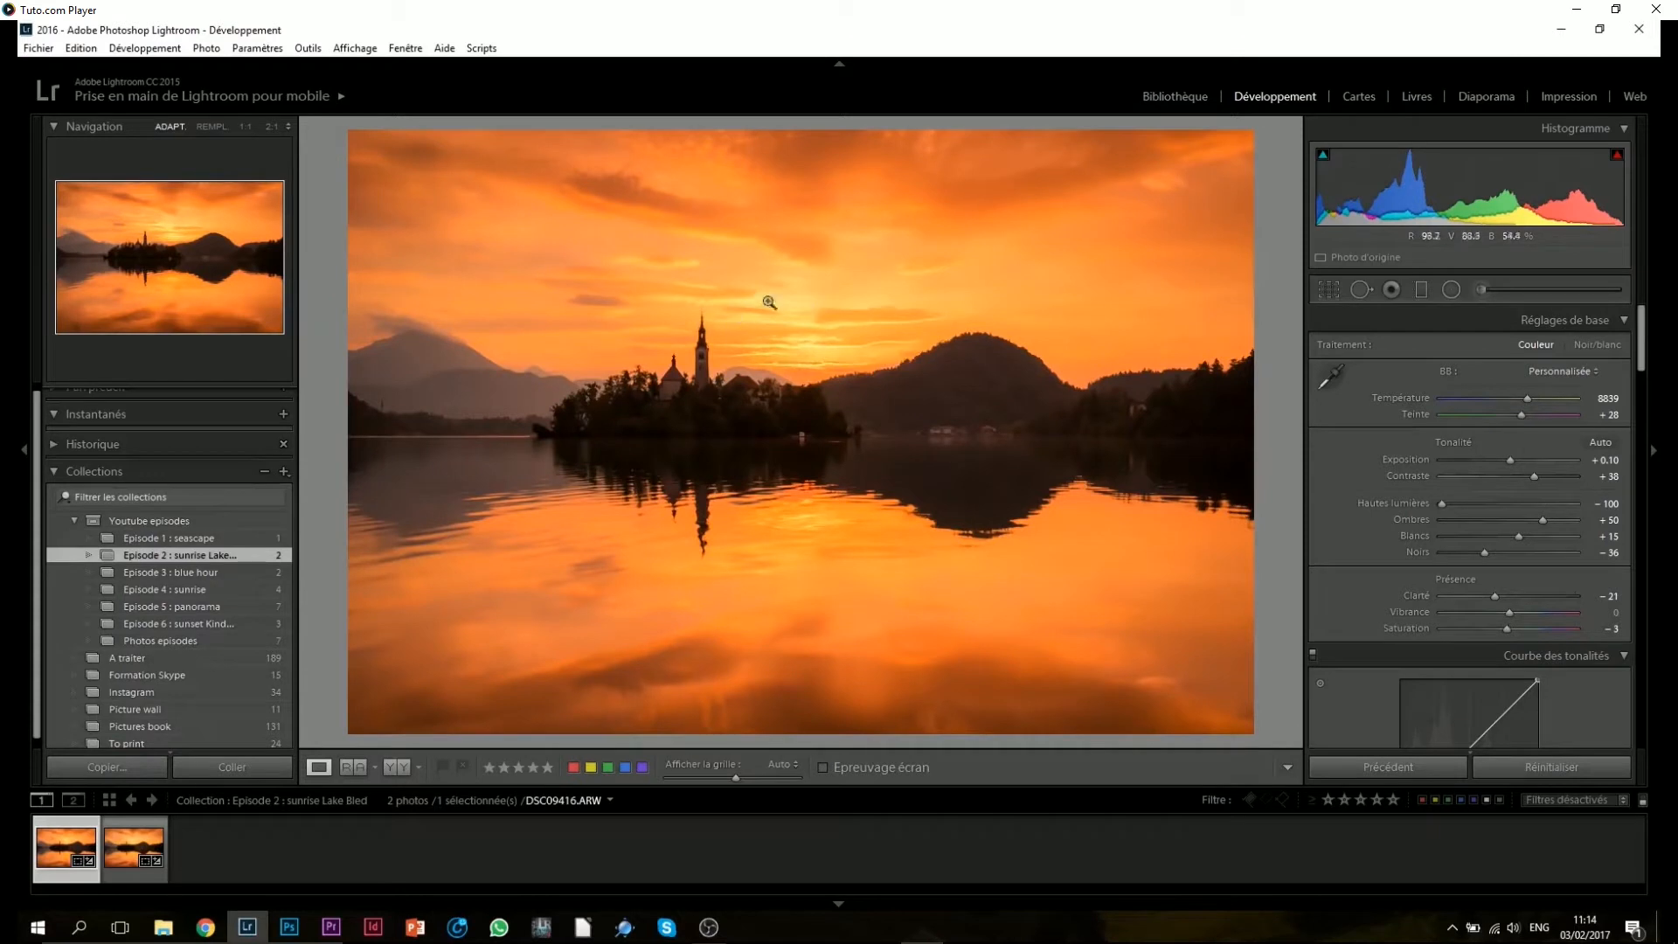
Step: Paint an adjustment brush mask over the bright sky around the sun with clarity -66, dehaze -14 and exposure -0.36
click(1502, 288)
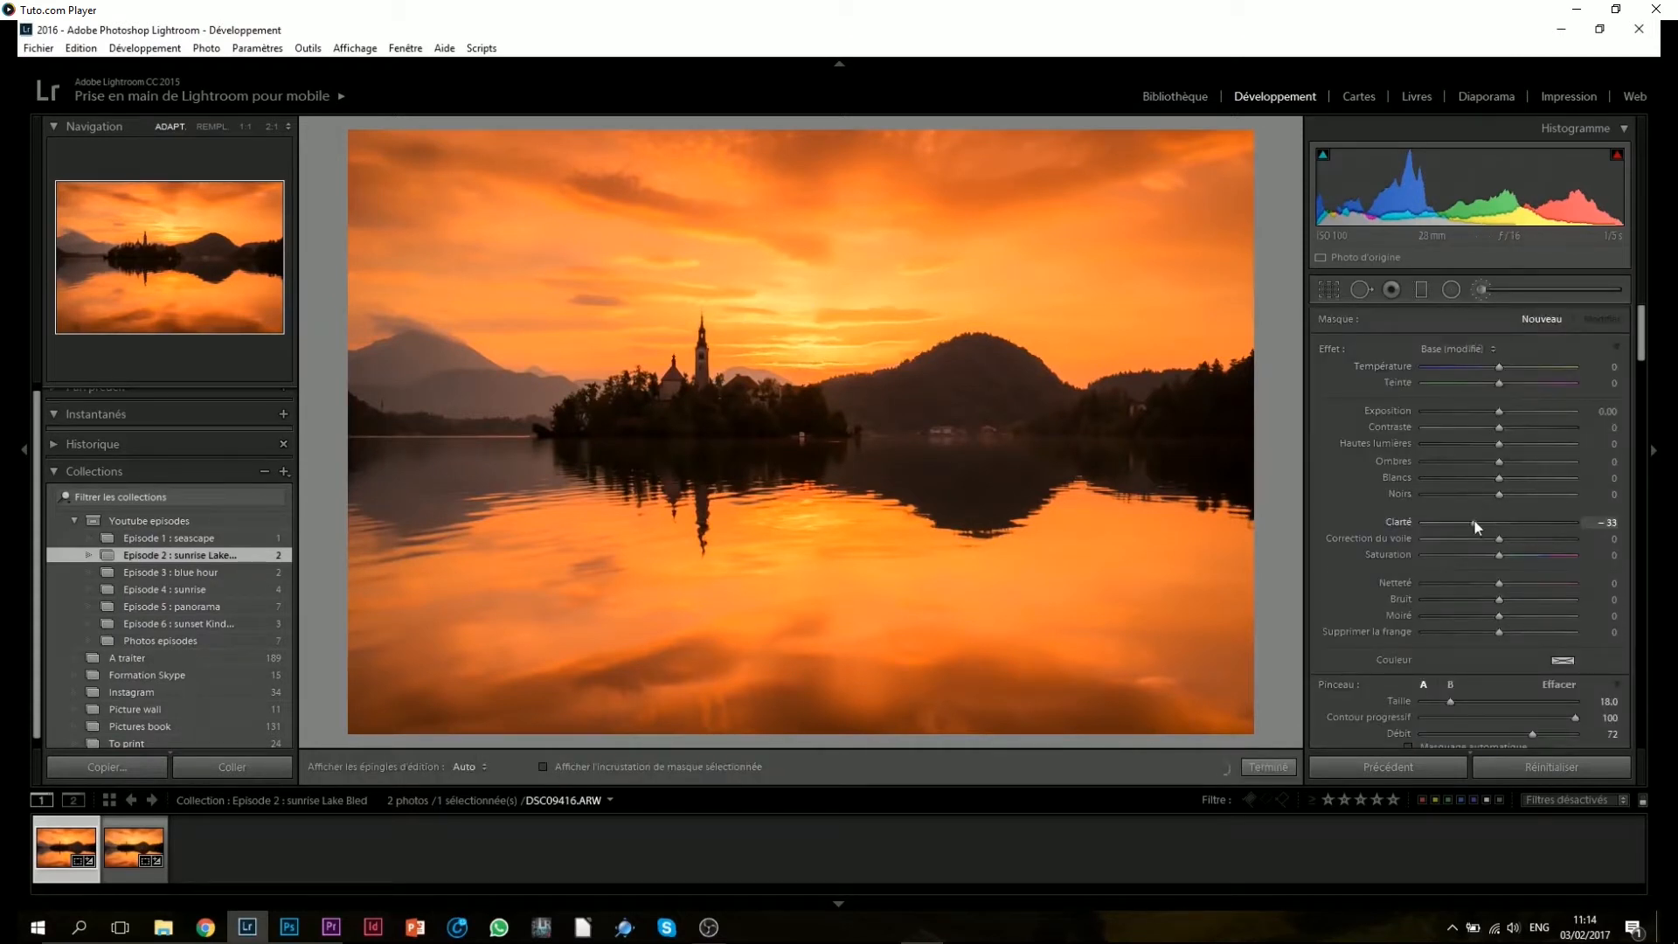
drag(1496, 541, 1495, 542)
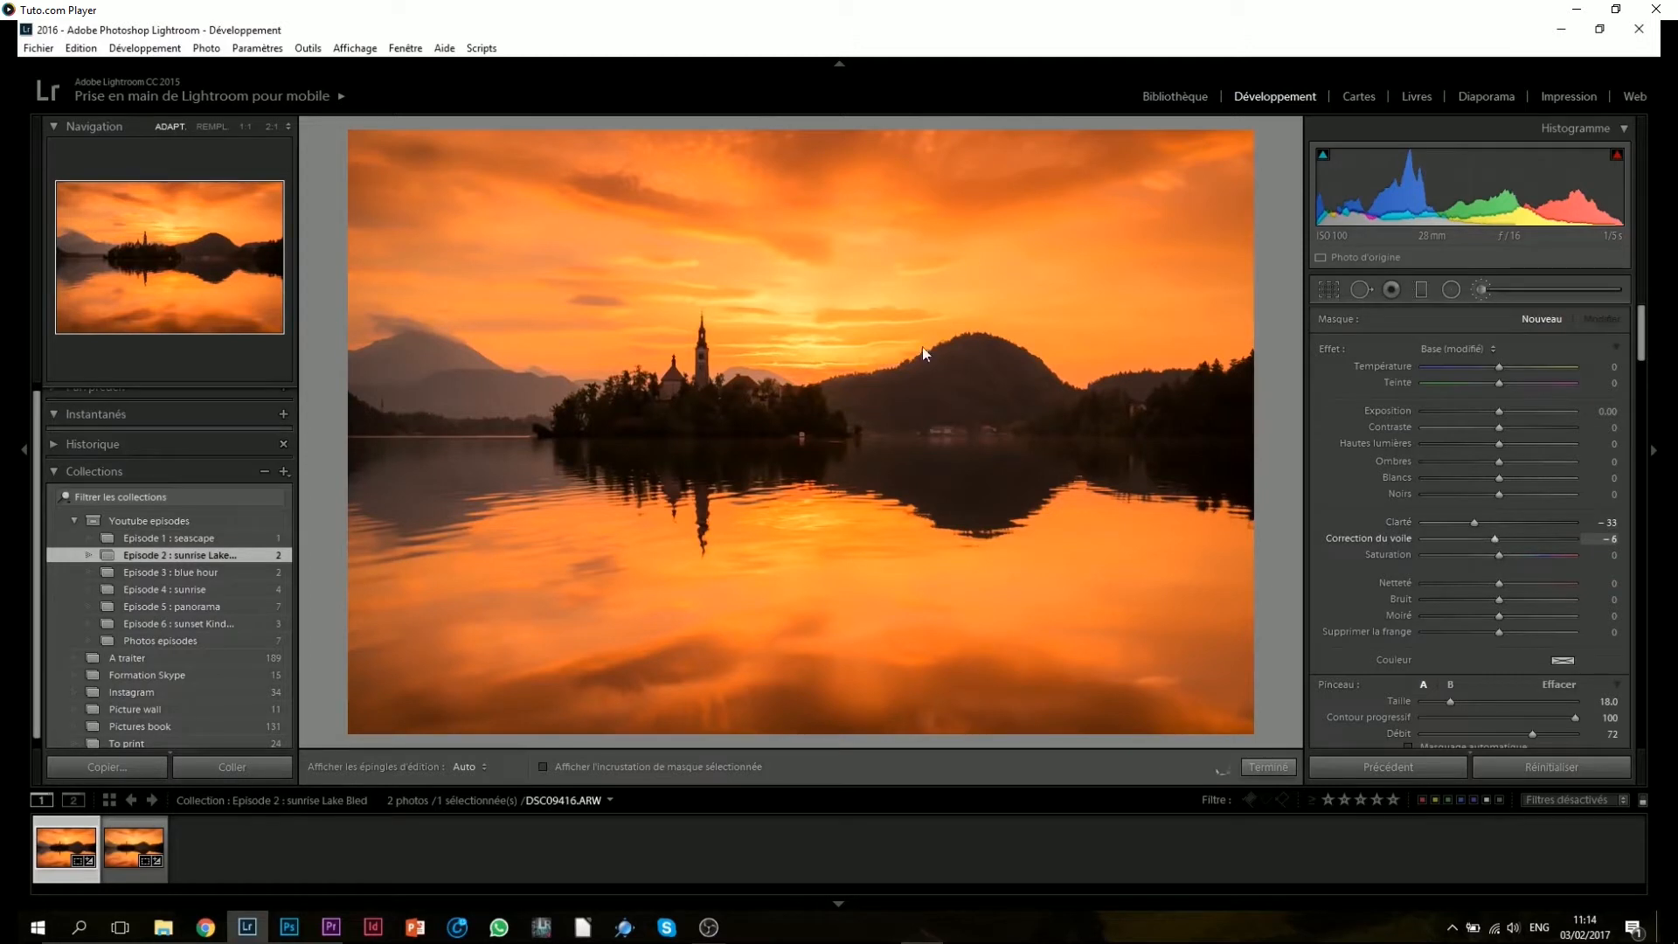
scroll(849, 331, down, 1)
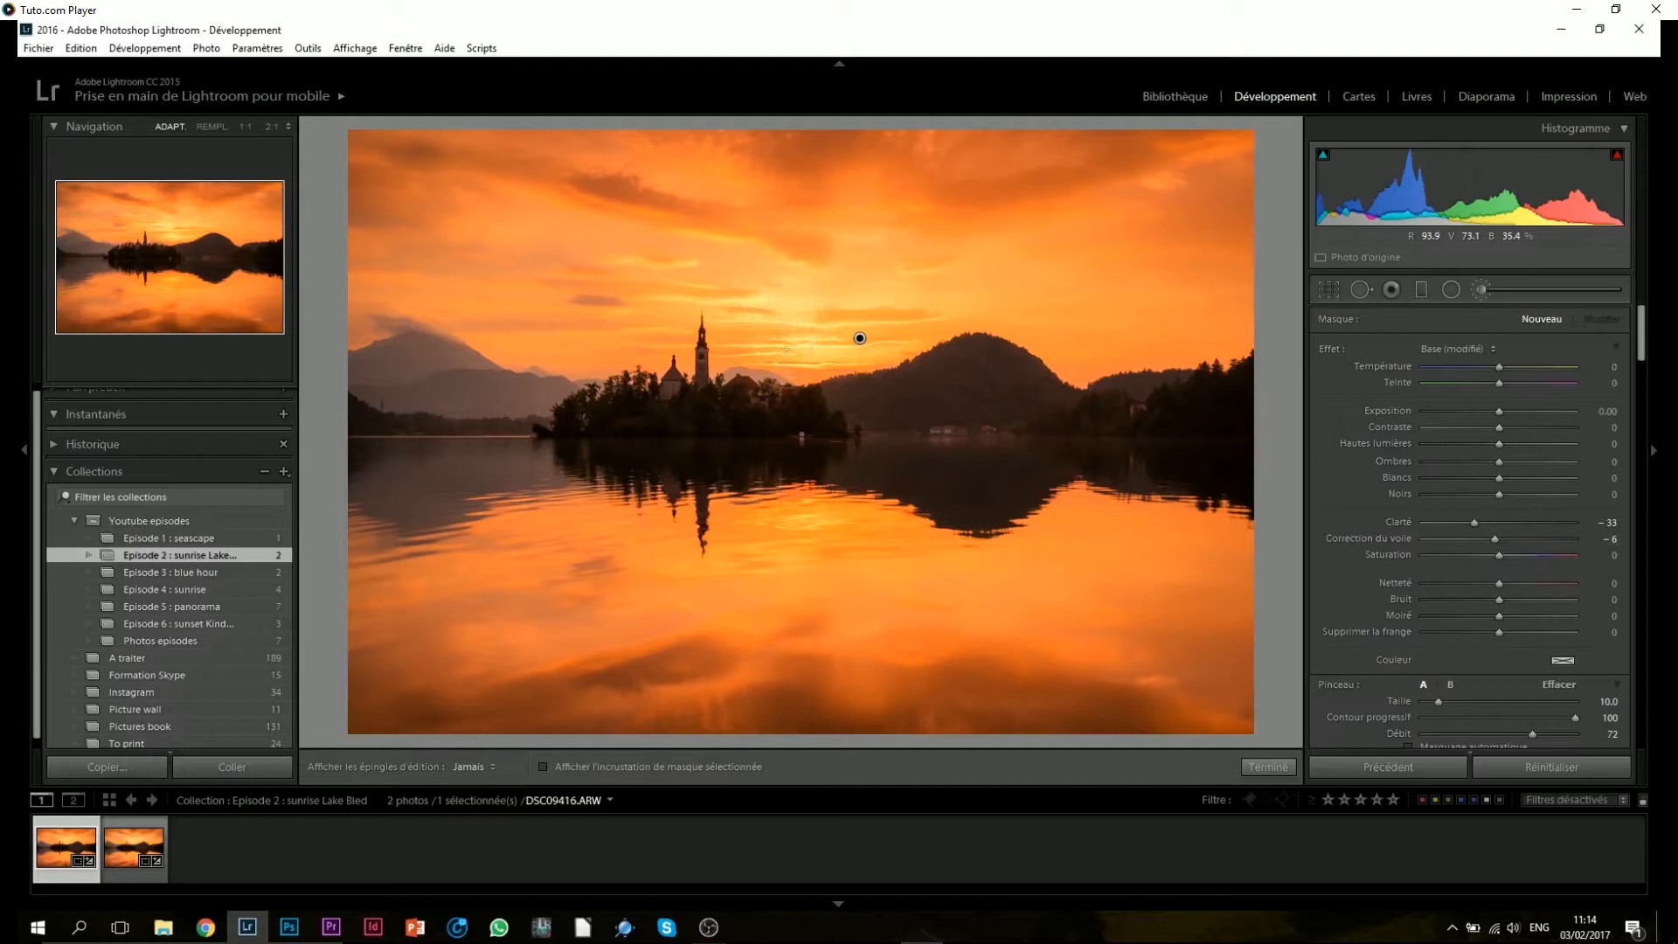
drag(723, 285, 723, 285)
drag(1445, 527, 1489, 538)
drag(1500, 413, 1492, 412)
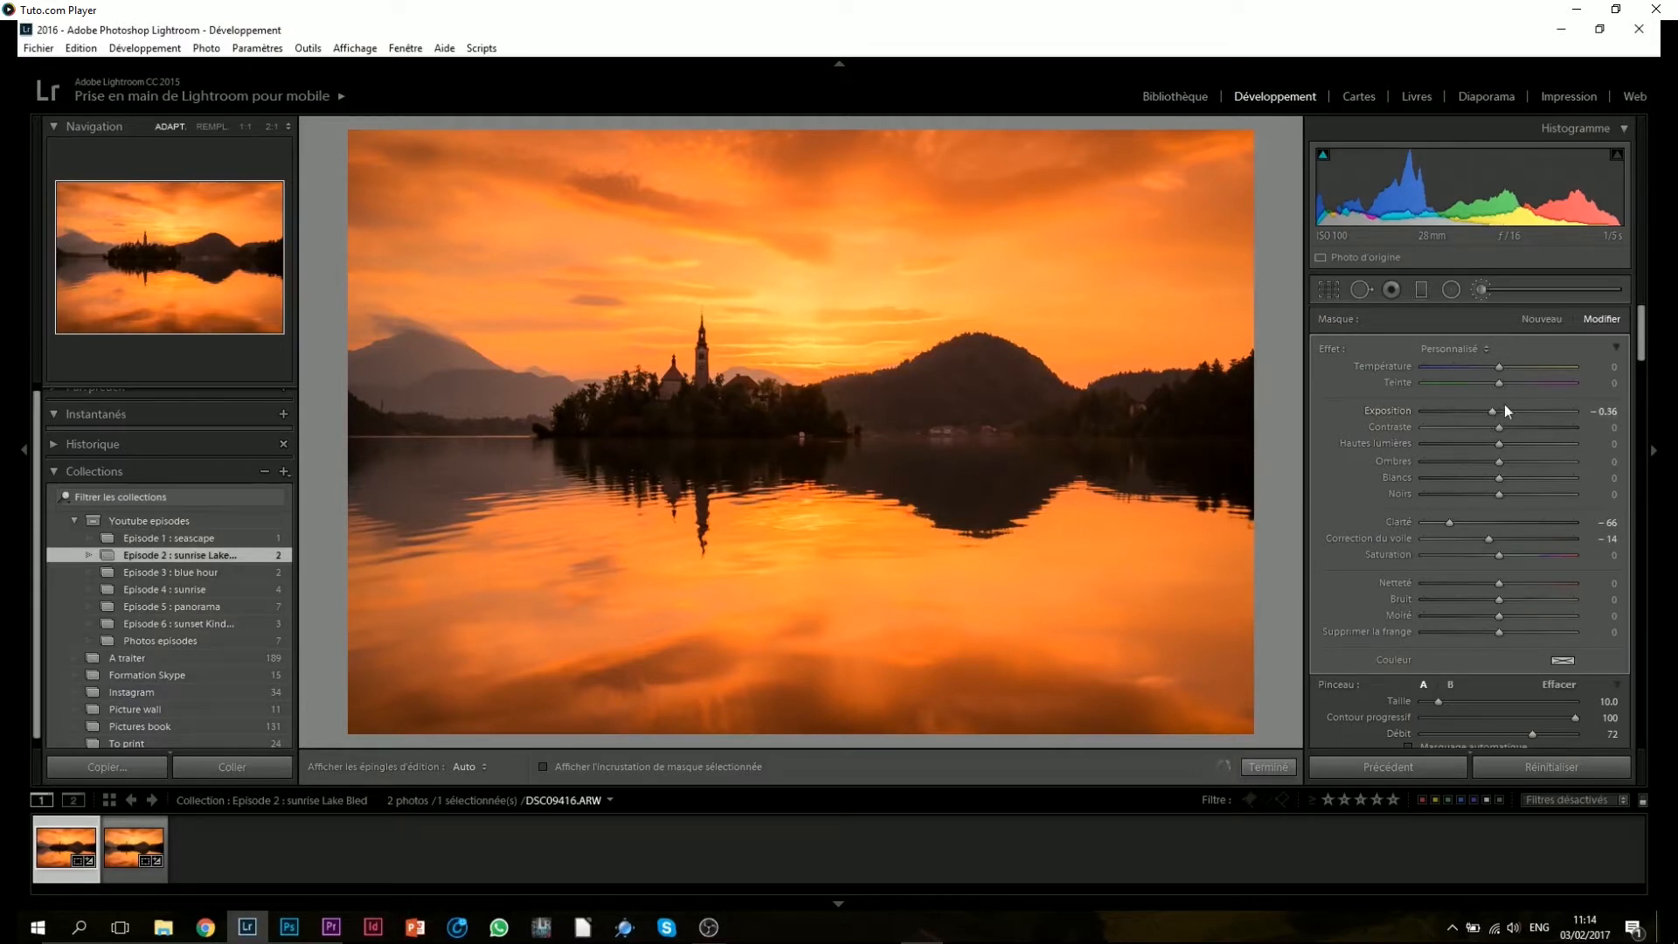
click(1268, 767)
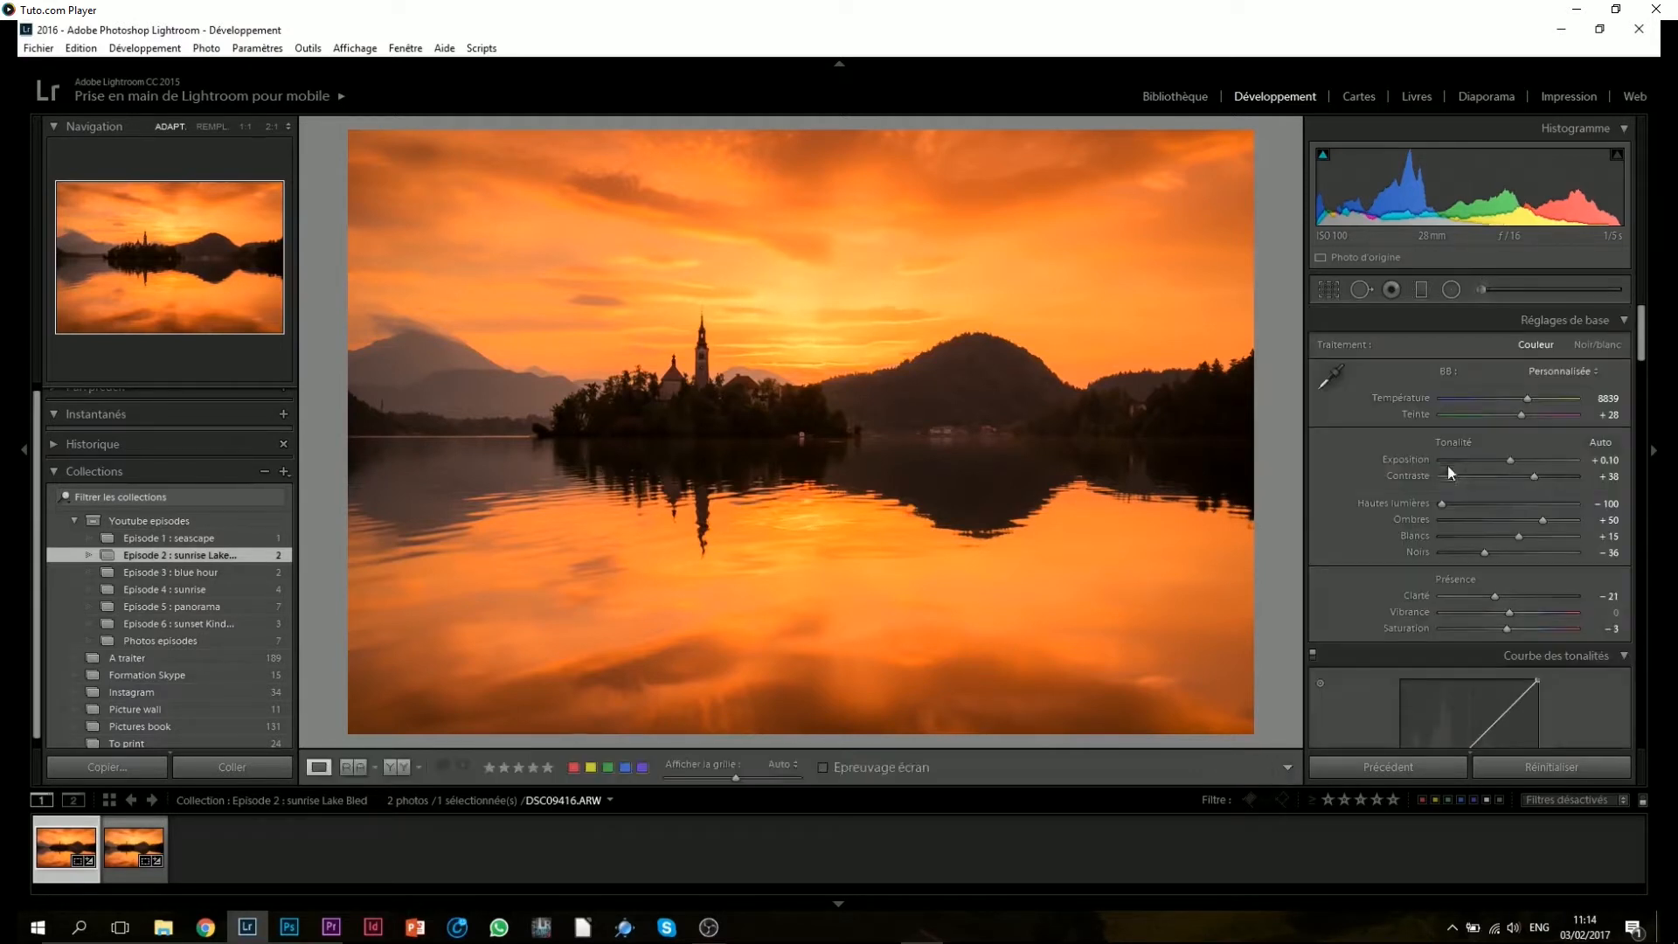
Step: Paint a new adjustment brush mask over the church and island trees with whites 42, blacks -7, and clarity and dehaze reset to 0
click(1480, 290)
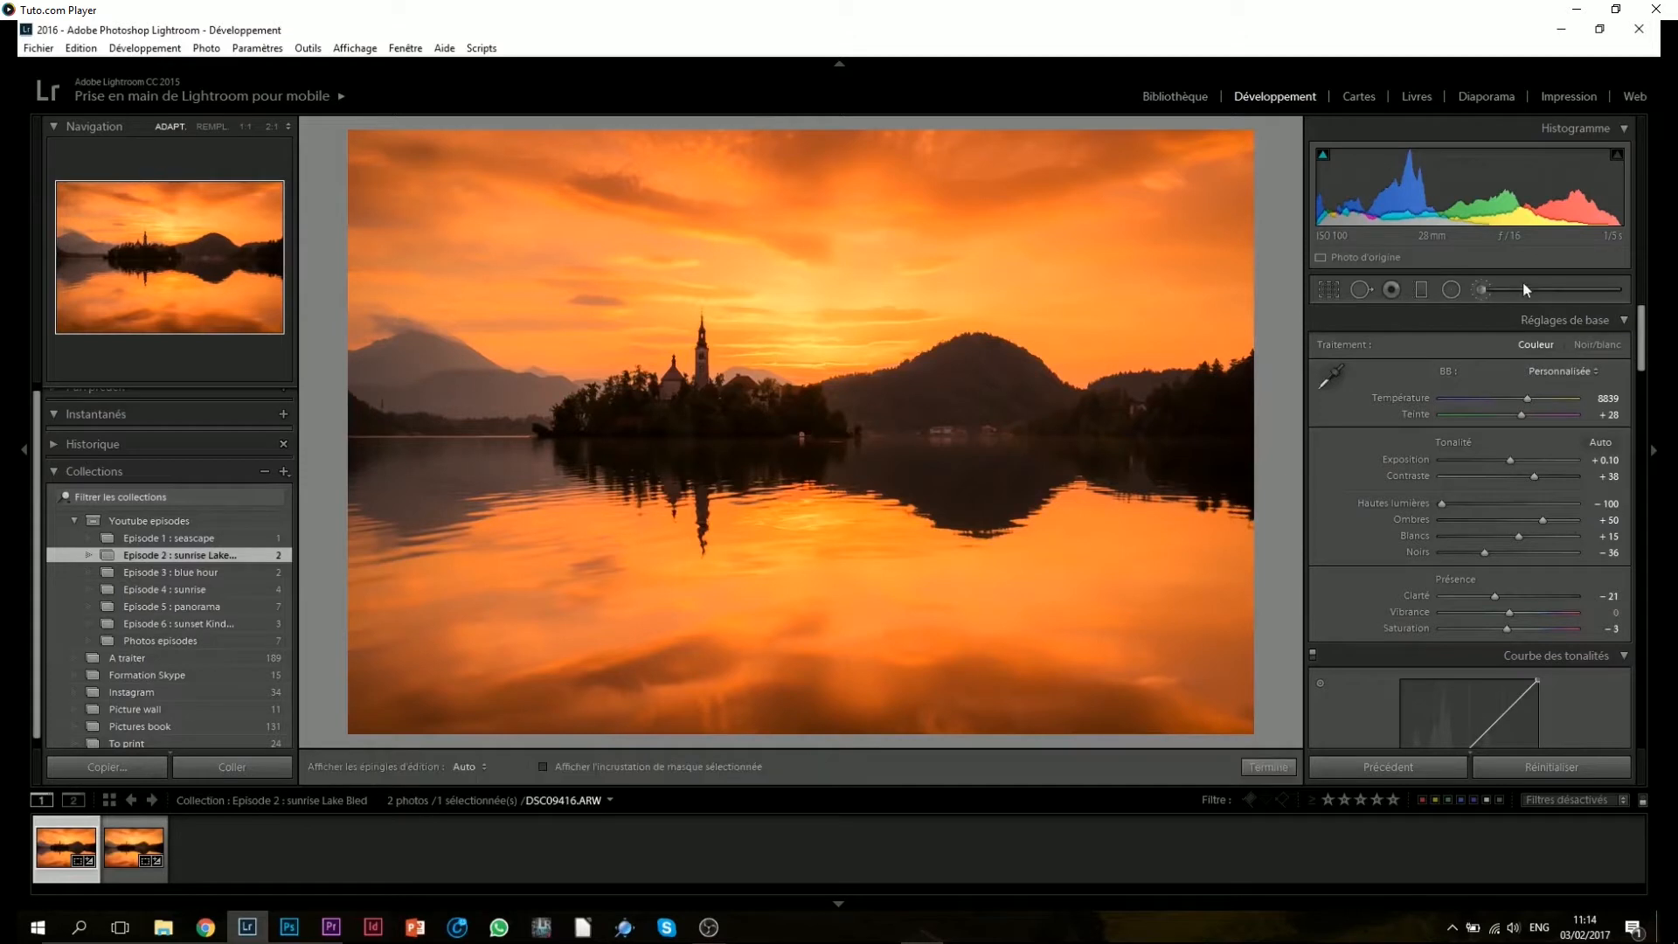
double_click(1477, 524)
double_click(1496, 536)
click(1530, 476)
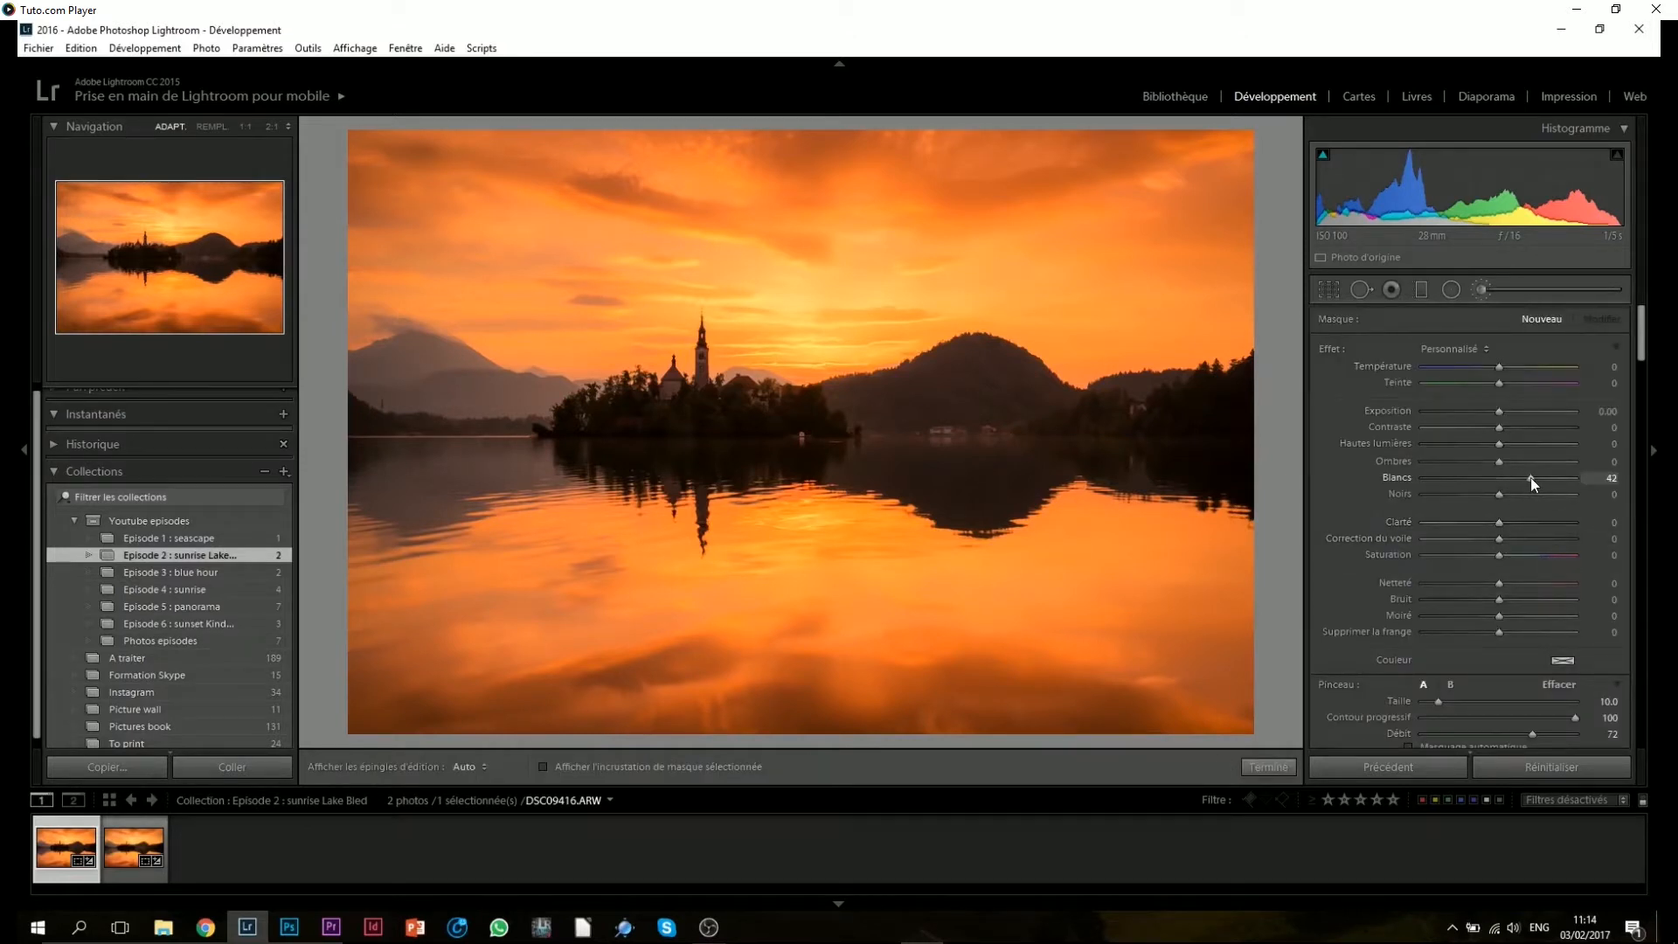
click(1493, 494)
scroll(677, 381, down, 1)
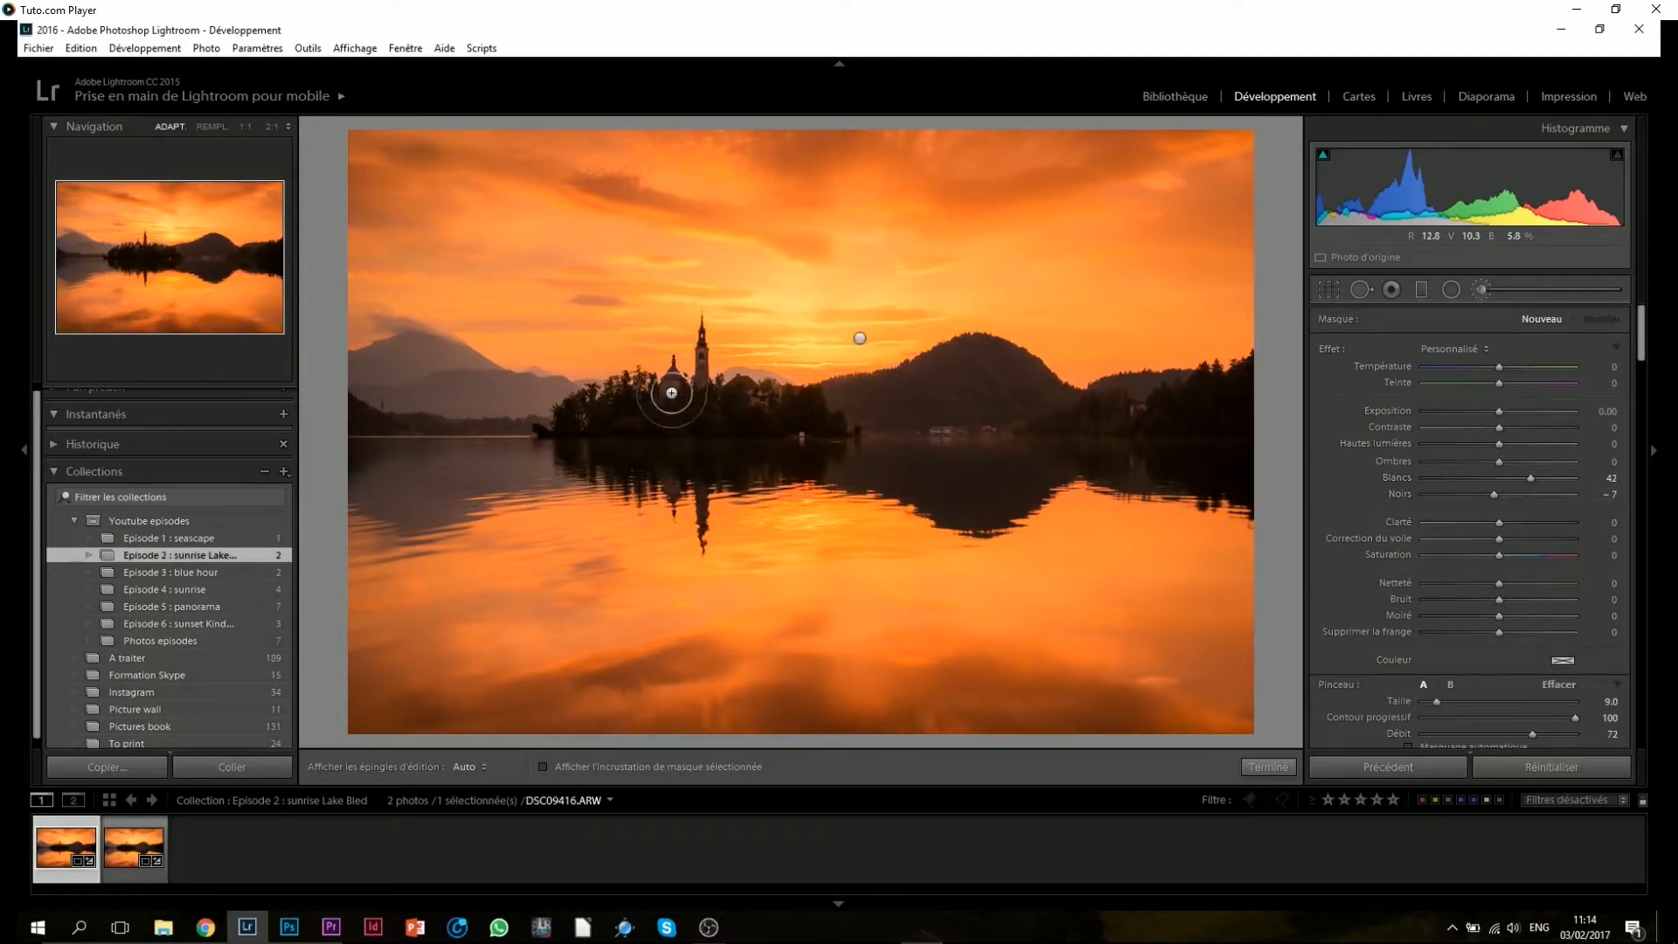
drag(689, 394, 703, 380)
scroll(702, 378, down, 6)
key(h)
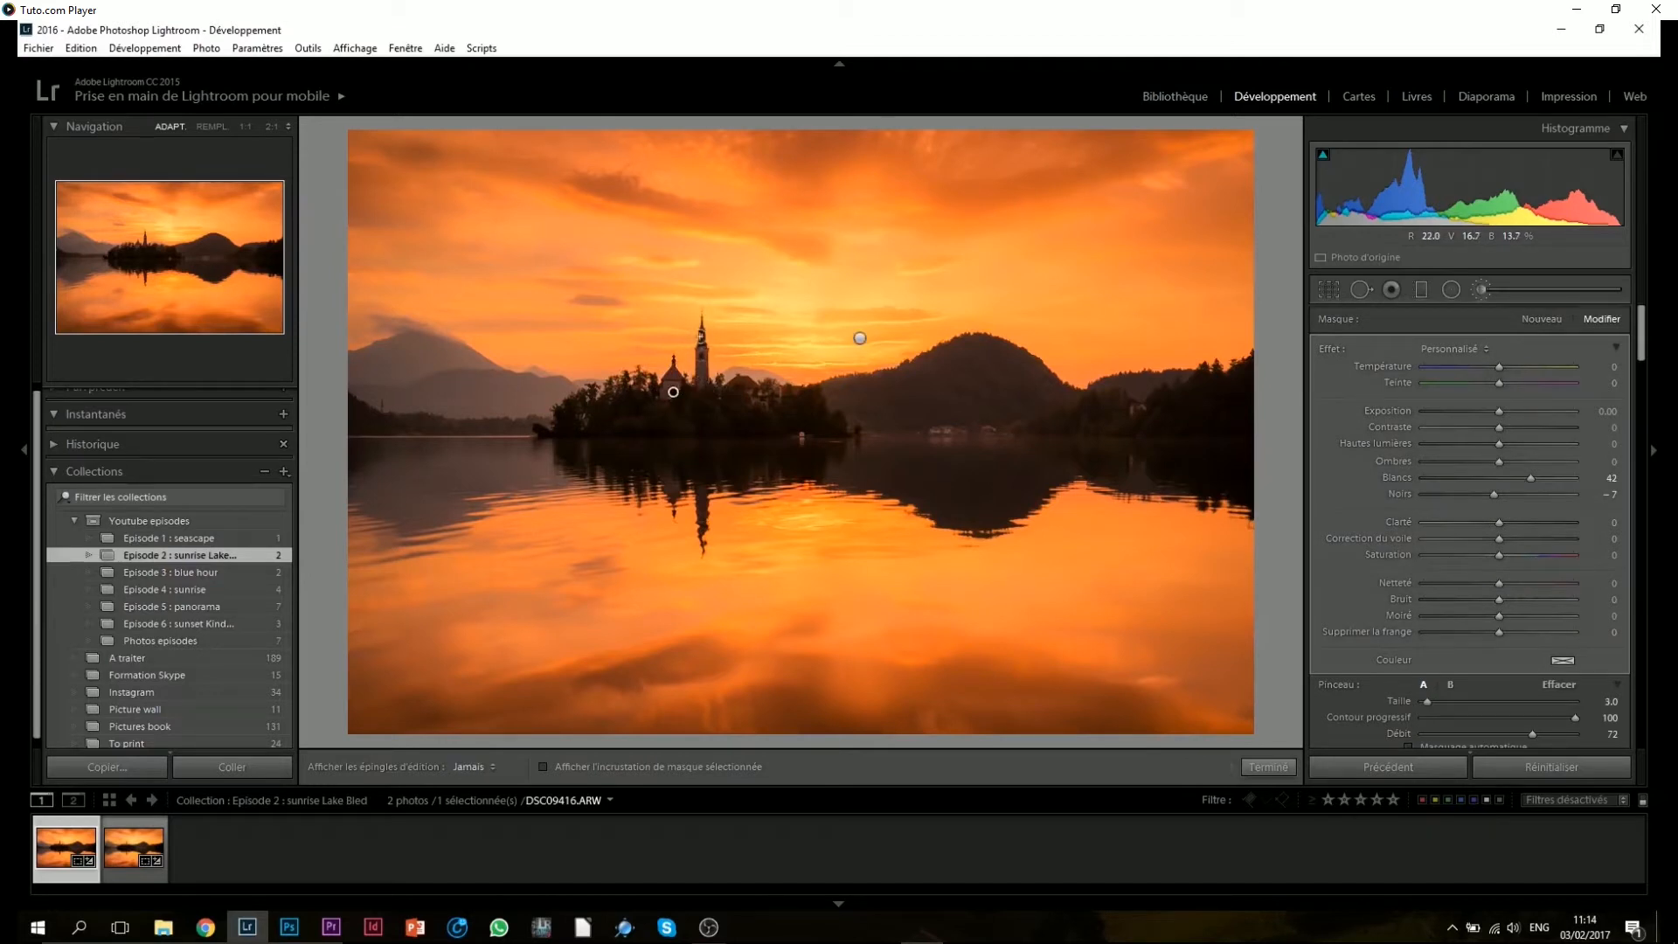
Step: Continue painting the island mask with a larger brush of up to size 15, and raise its whites
scroll(697, 388, up, 9)
key(h)
scroll(653, 404, up, 3)
key(h)
key(h)
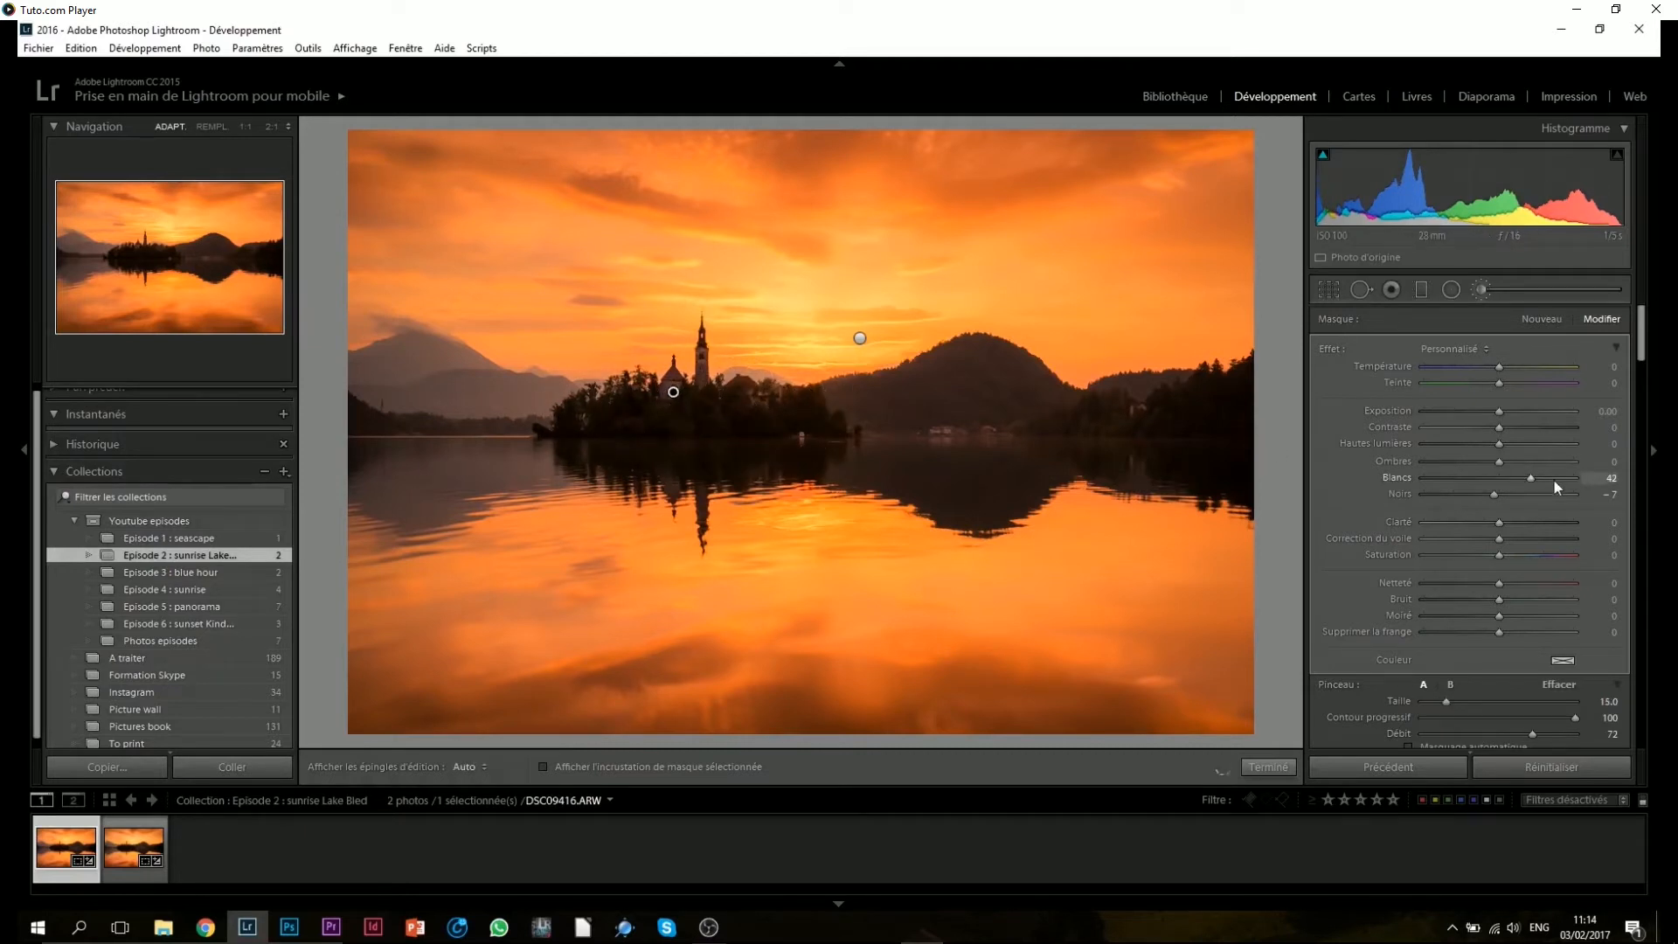
drag(1552, 477, 1544, 476)
Step: Create another brush mask with exposure -0.46 and whites and blacks at 0, and paint it across the island's tree line
click(1544, 320)
drag(1498, 412, 1489, 412)
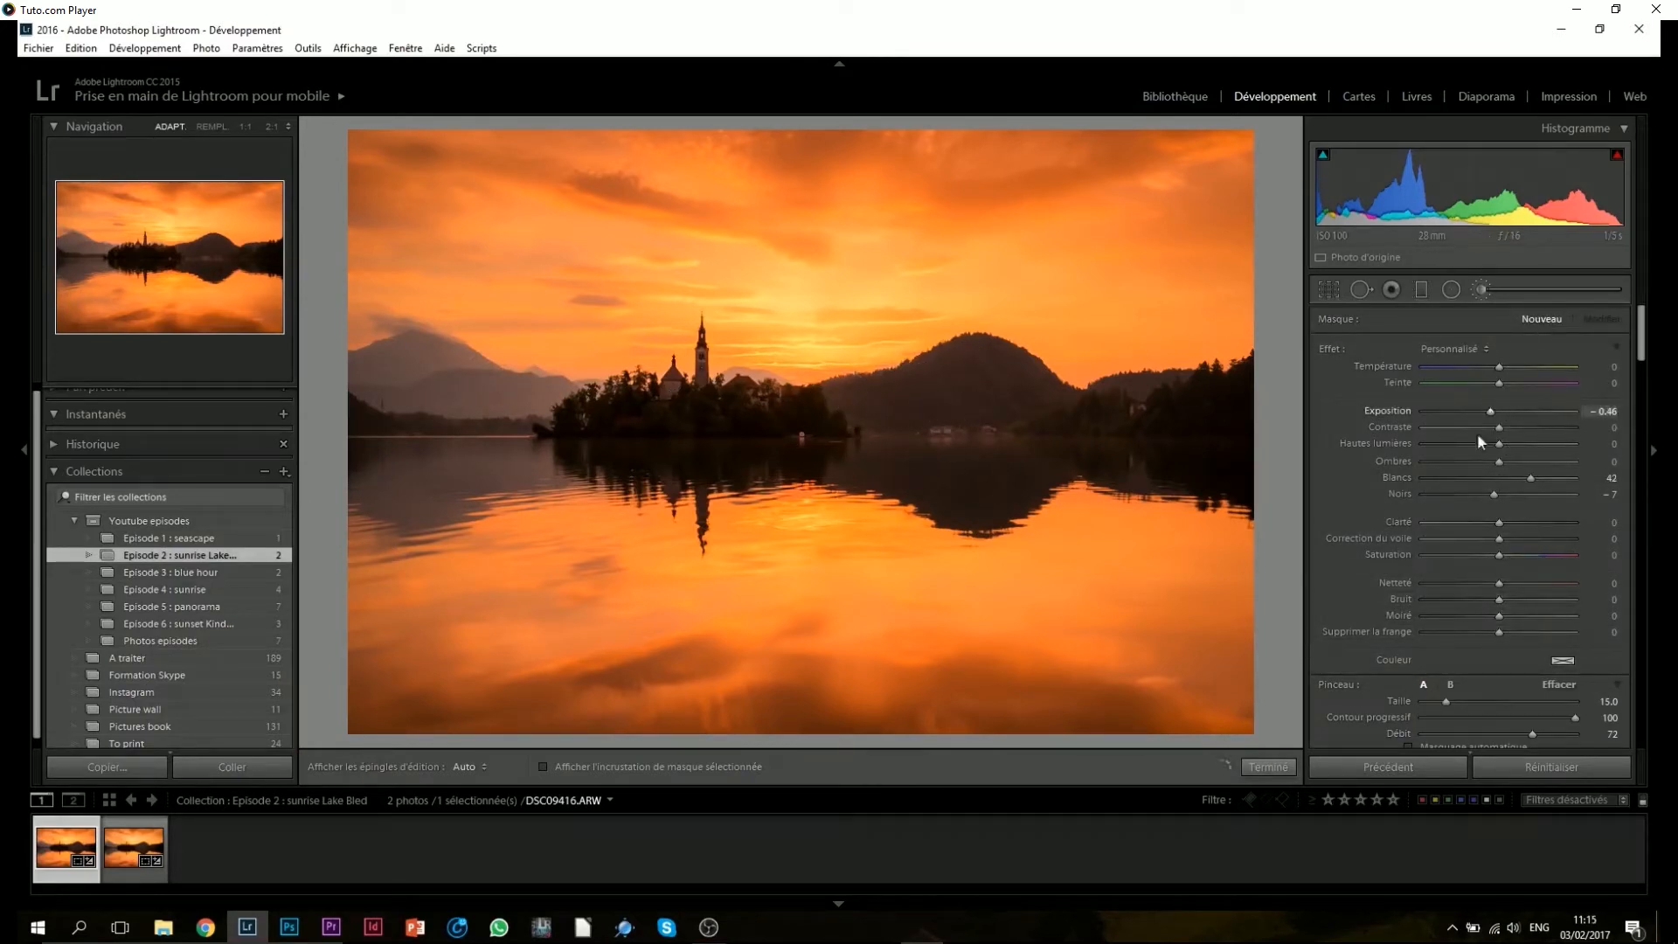
double_click(1398, 492)
scroll(450, 393, down, 4)
key(h)
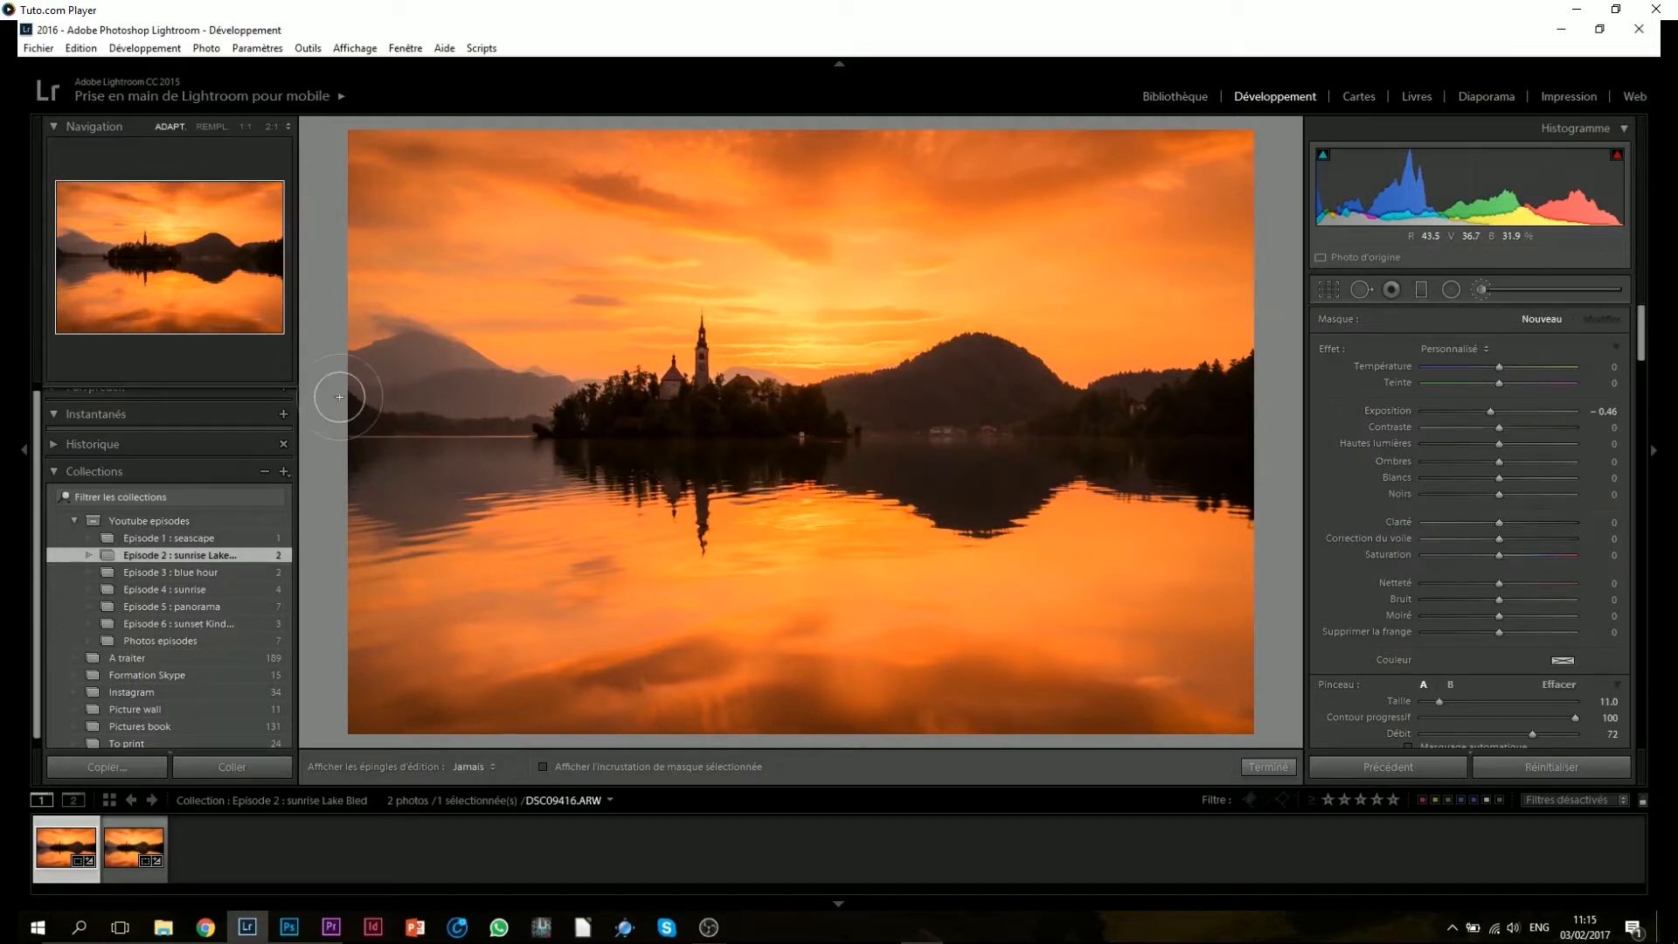
drag(555, 395, 747, 395)
key(h)
Step: Refine the darkening mask around the church using a small brush of size 3
scroll(747, 395, down, 3)
scroll(738, 380, down, 5)
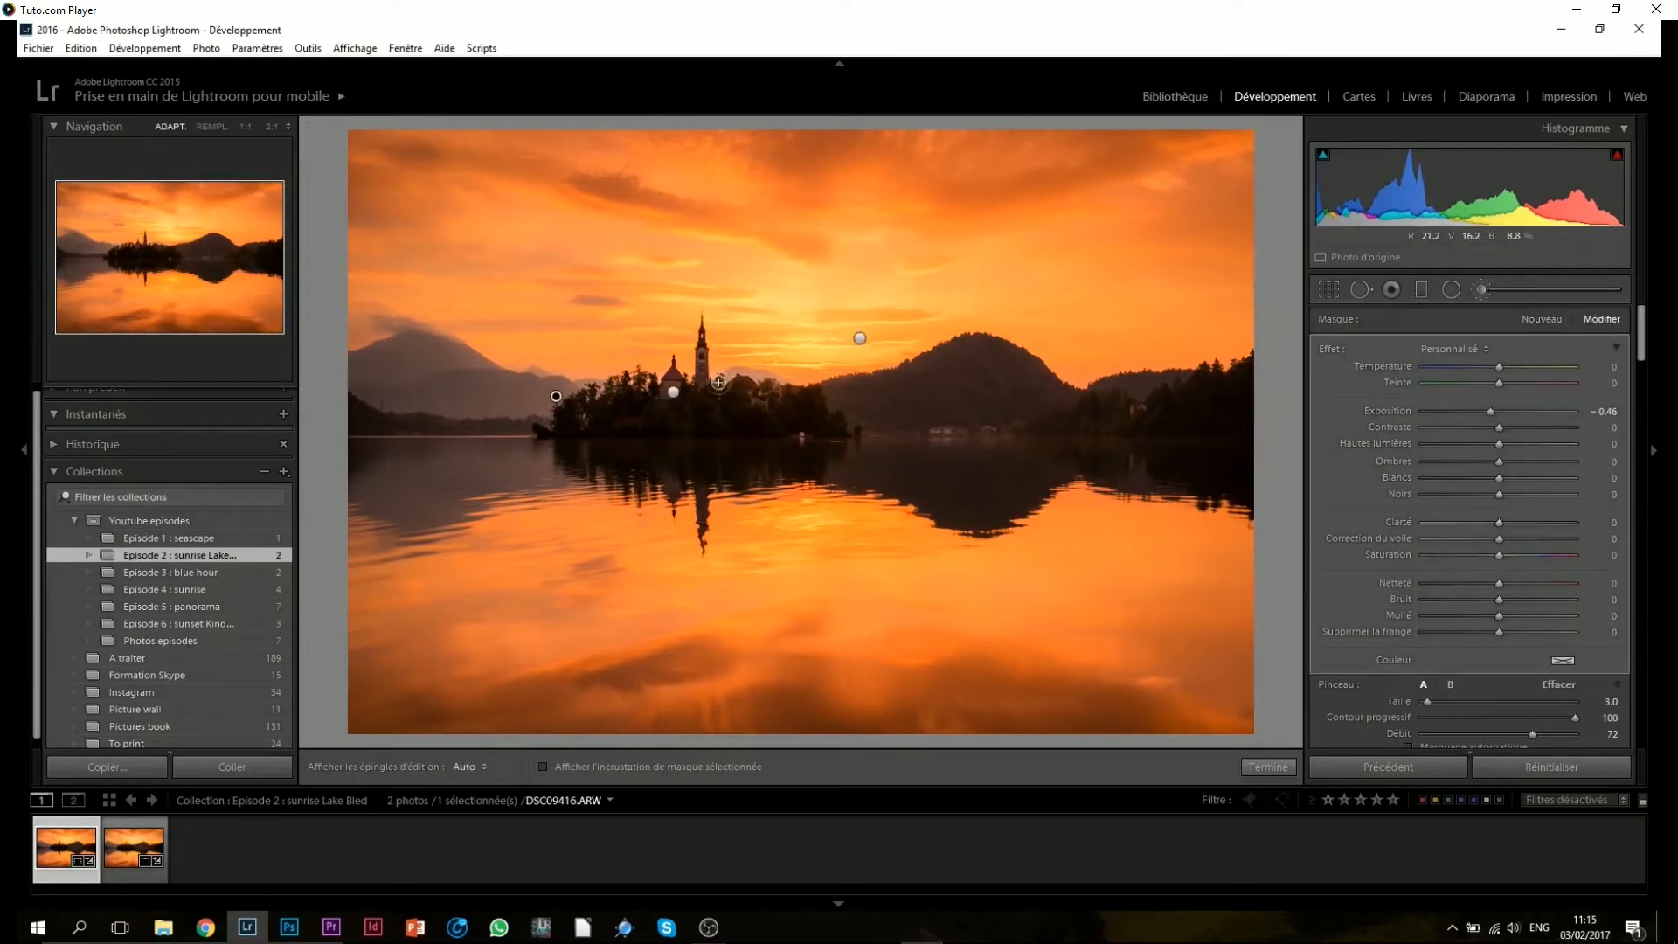
key(h)
key(h)
Step: Extend the darkening mask over the far-shore hills and island edge with brush sizes between 5 and 13, and finish brushing
scroll(853, 398, up, 7)
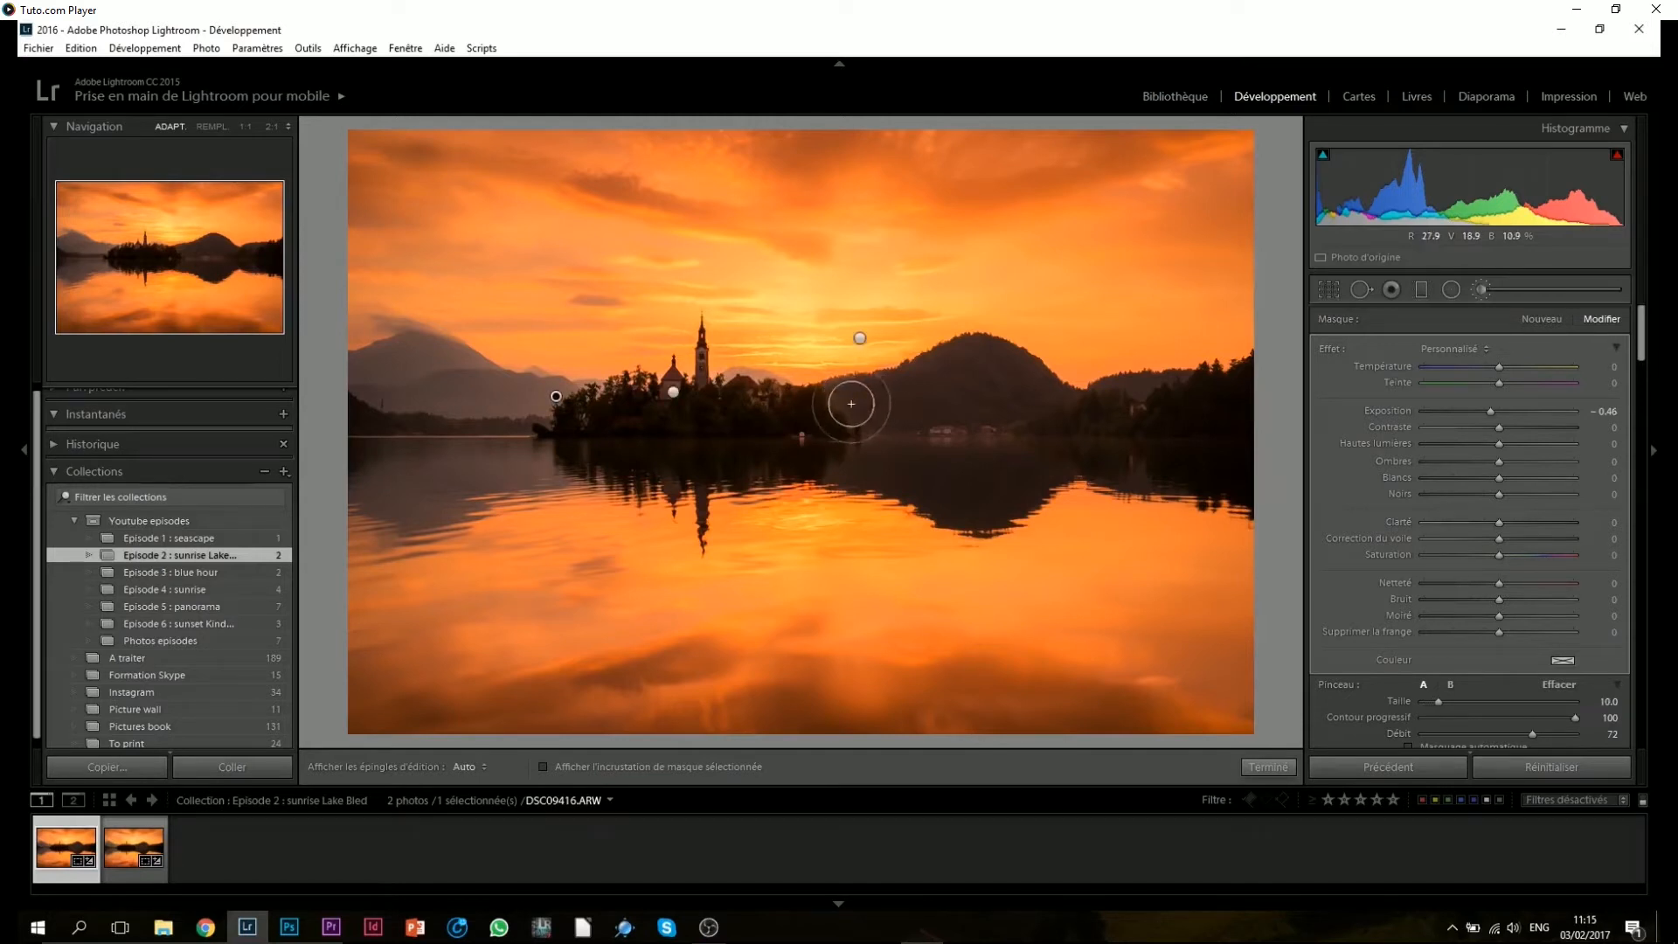
key(h)
scroll(1074, 398, up, 3)
scroll(1074, 399, down, 6)
key(h)
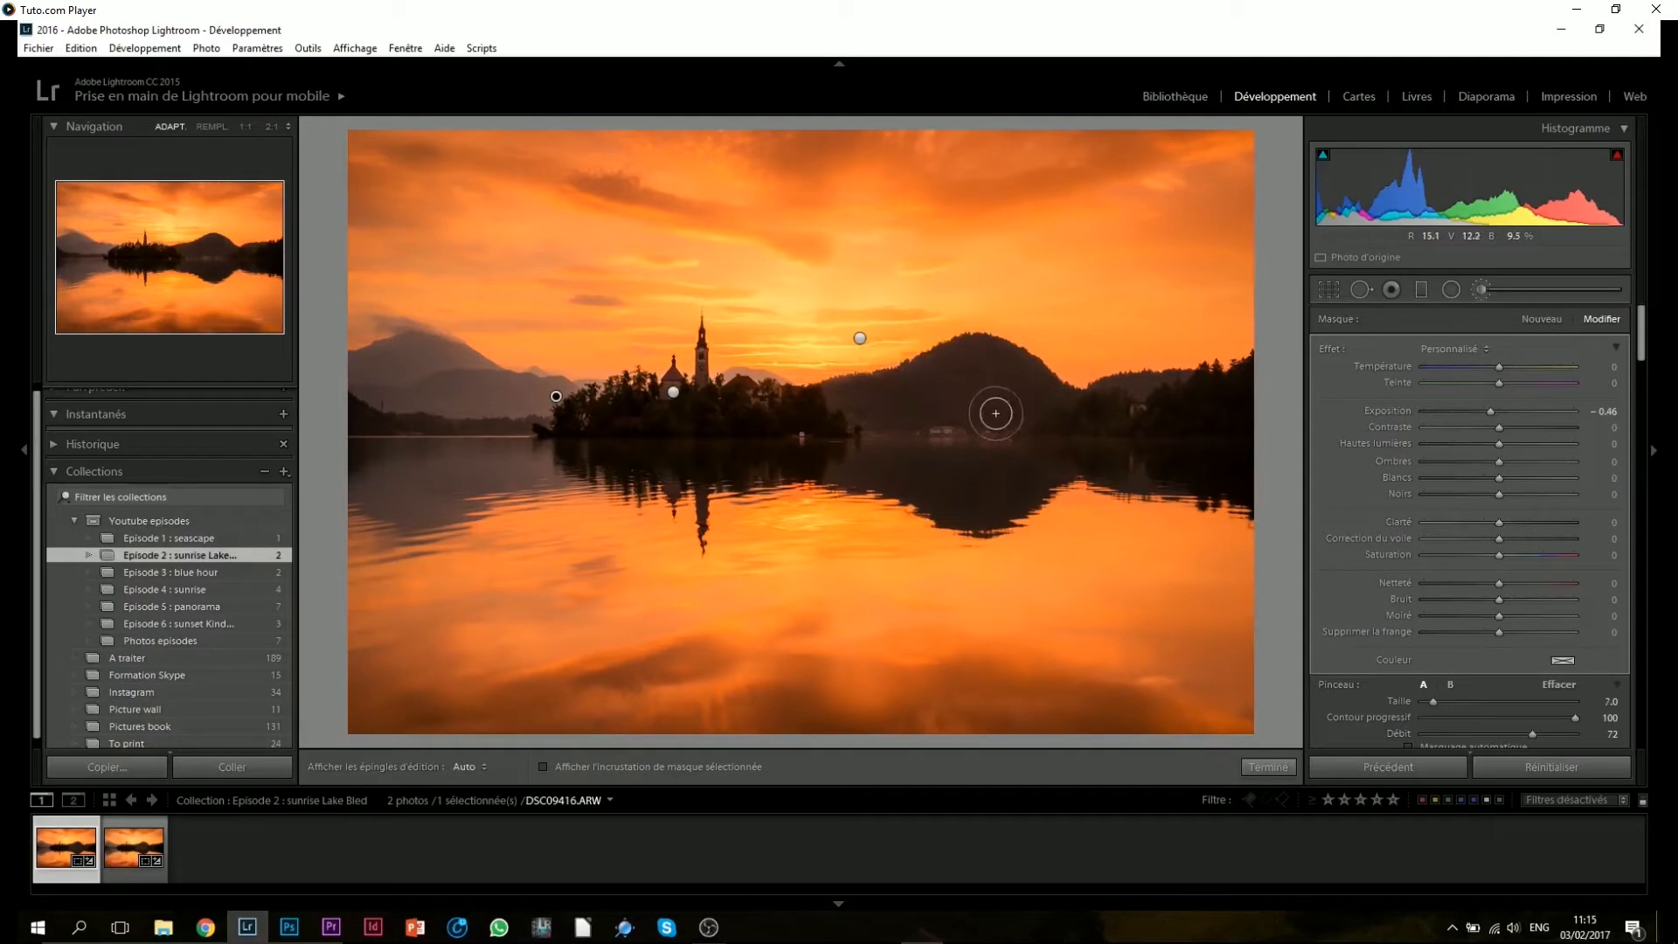
scroll(601, 387, down, 2)
key(h)
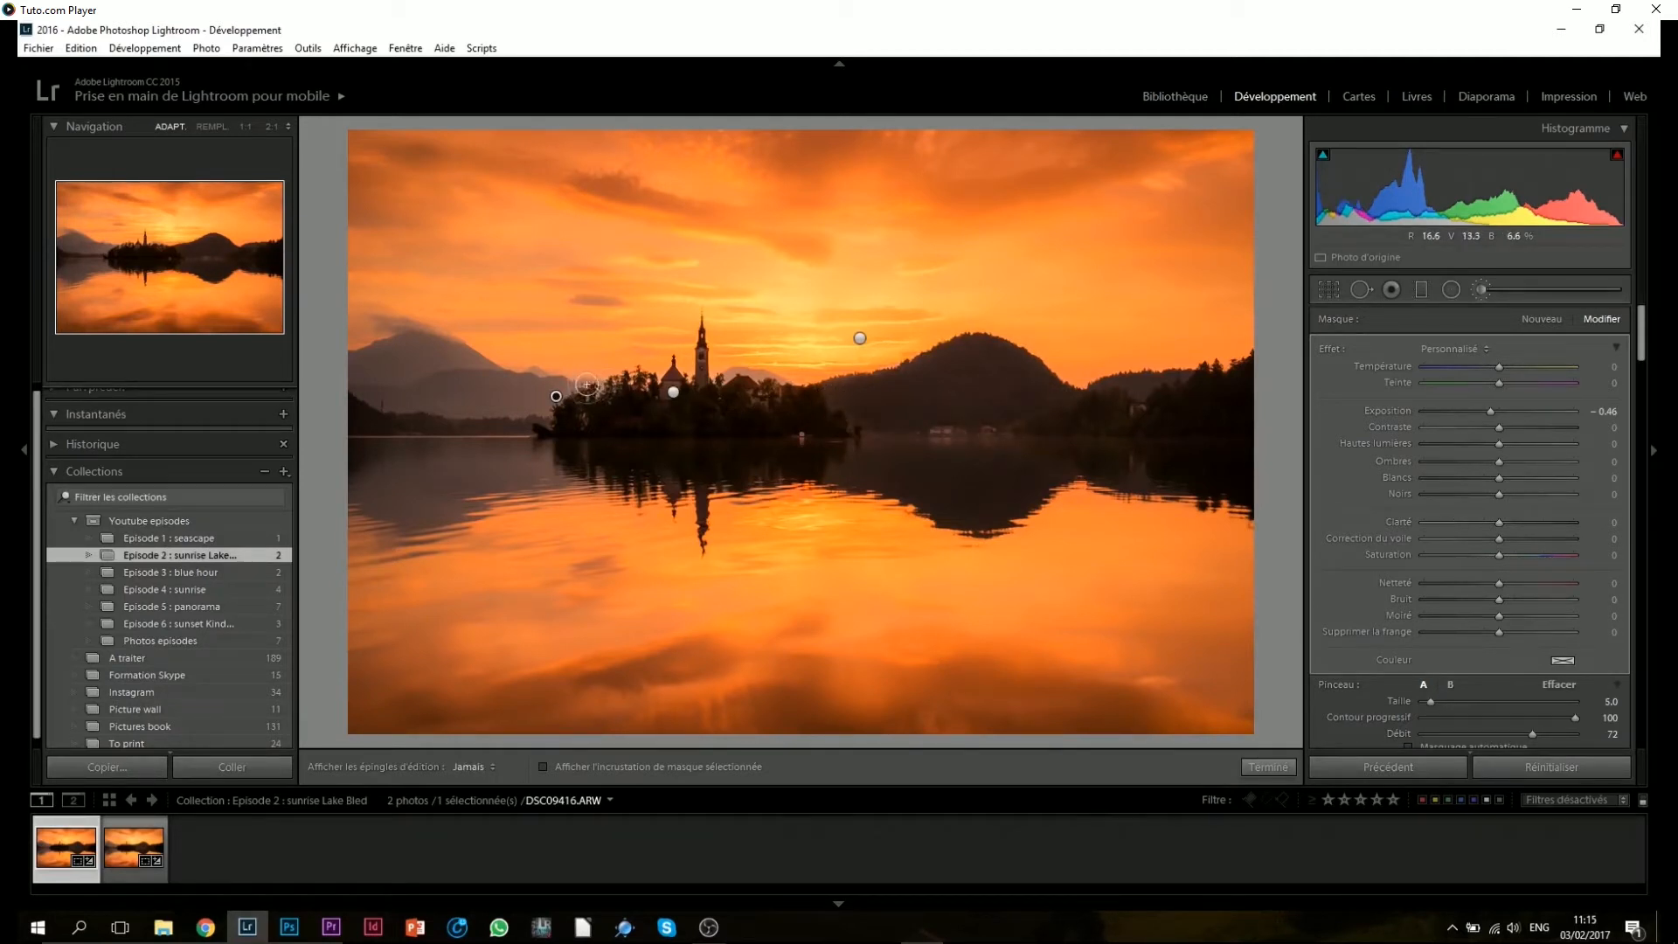
key(h)
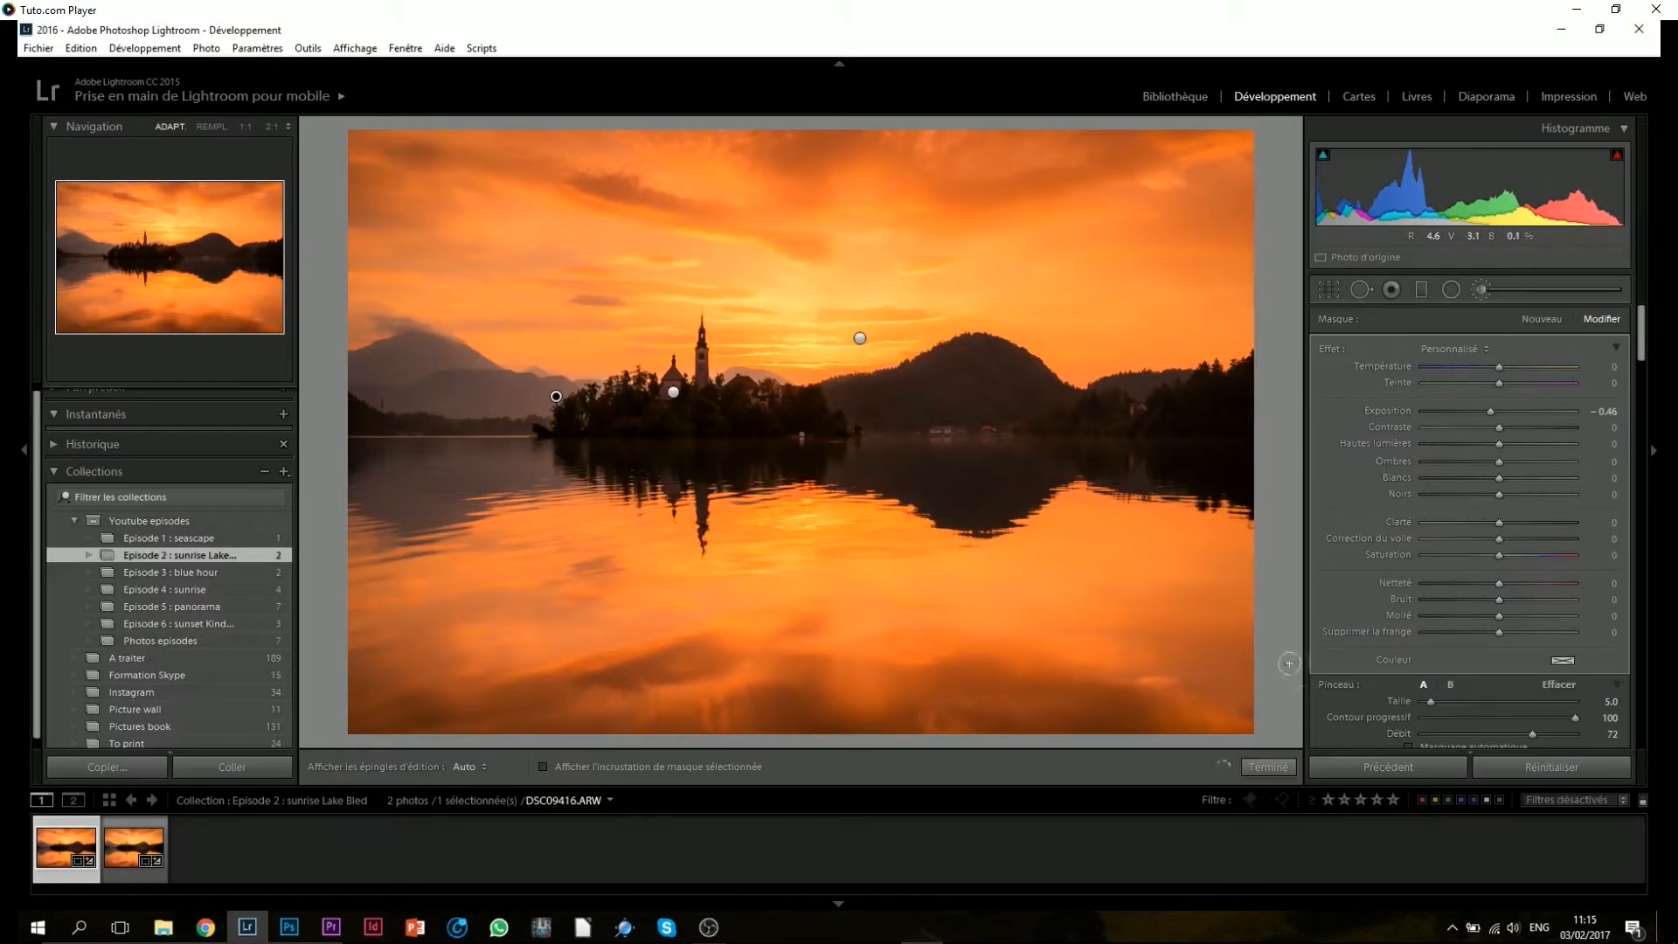
click(1275, 767)
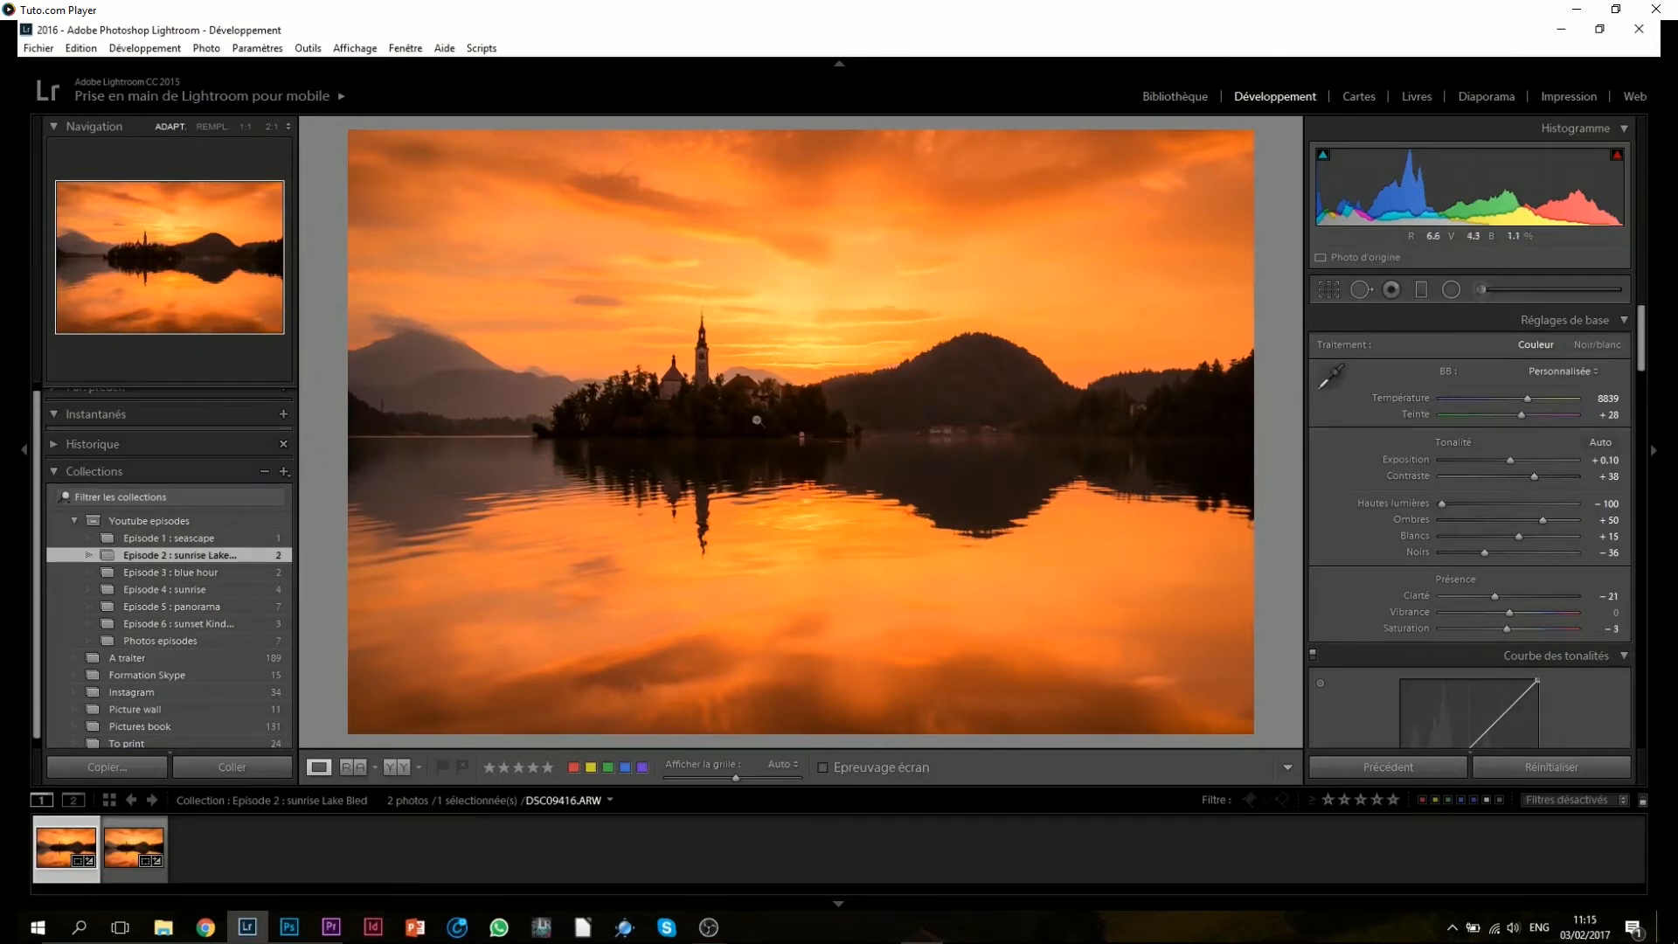
Step: Set split toning to shadow hue 257 and saturation 14 and highlight hue 44 and saturation 17, comparing with the effect off
drag(1638, 350, 1610, 498)
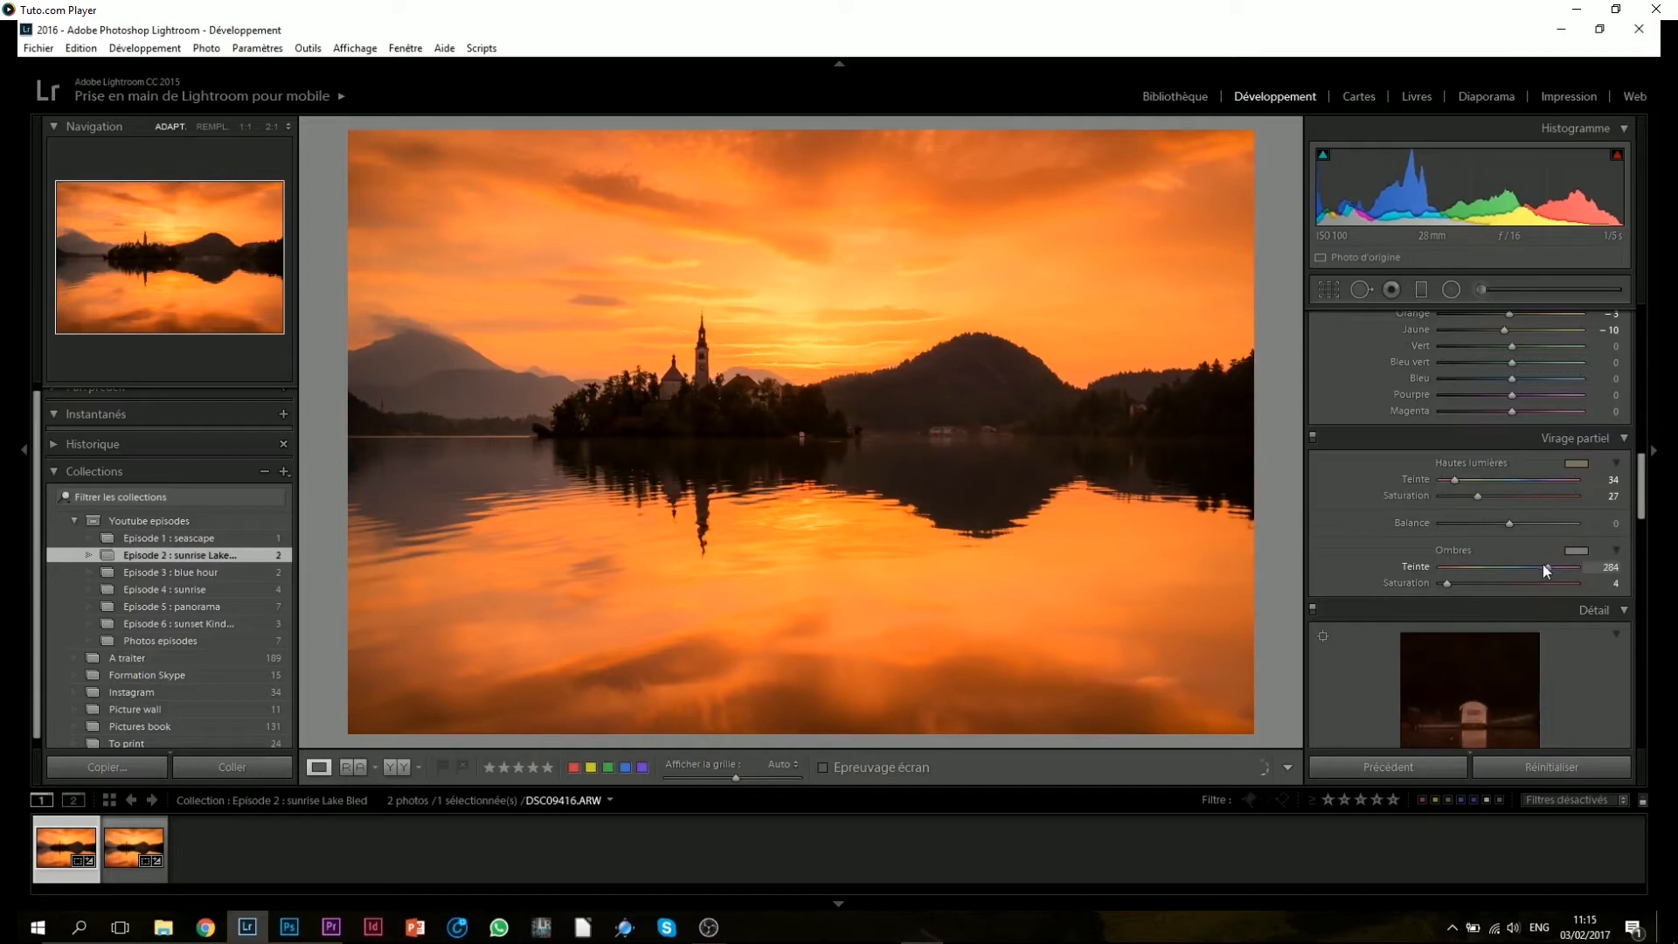
drag(1538, 566, 1460, 583)
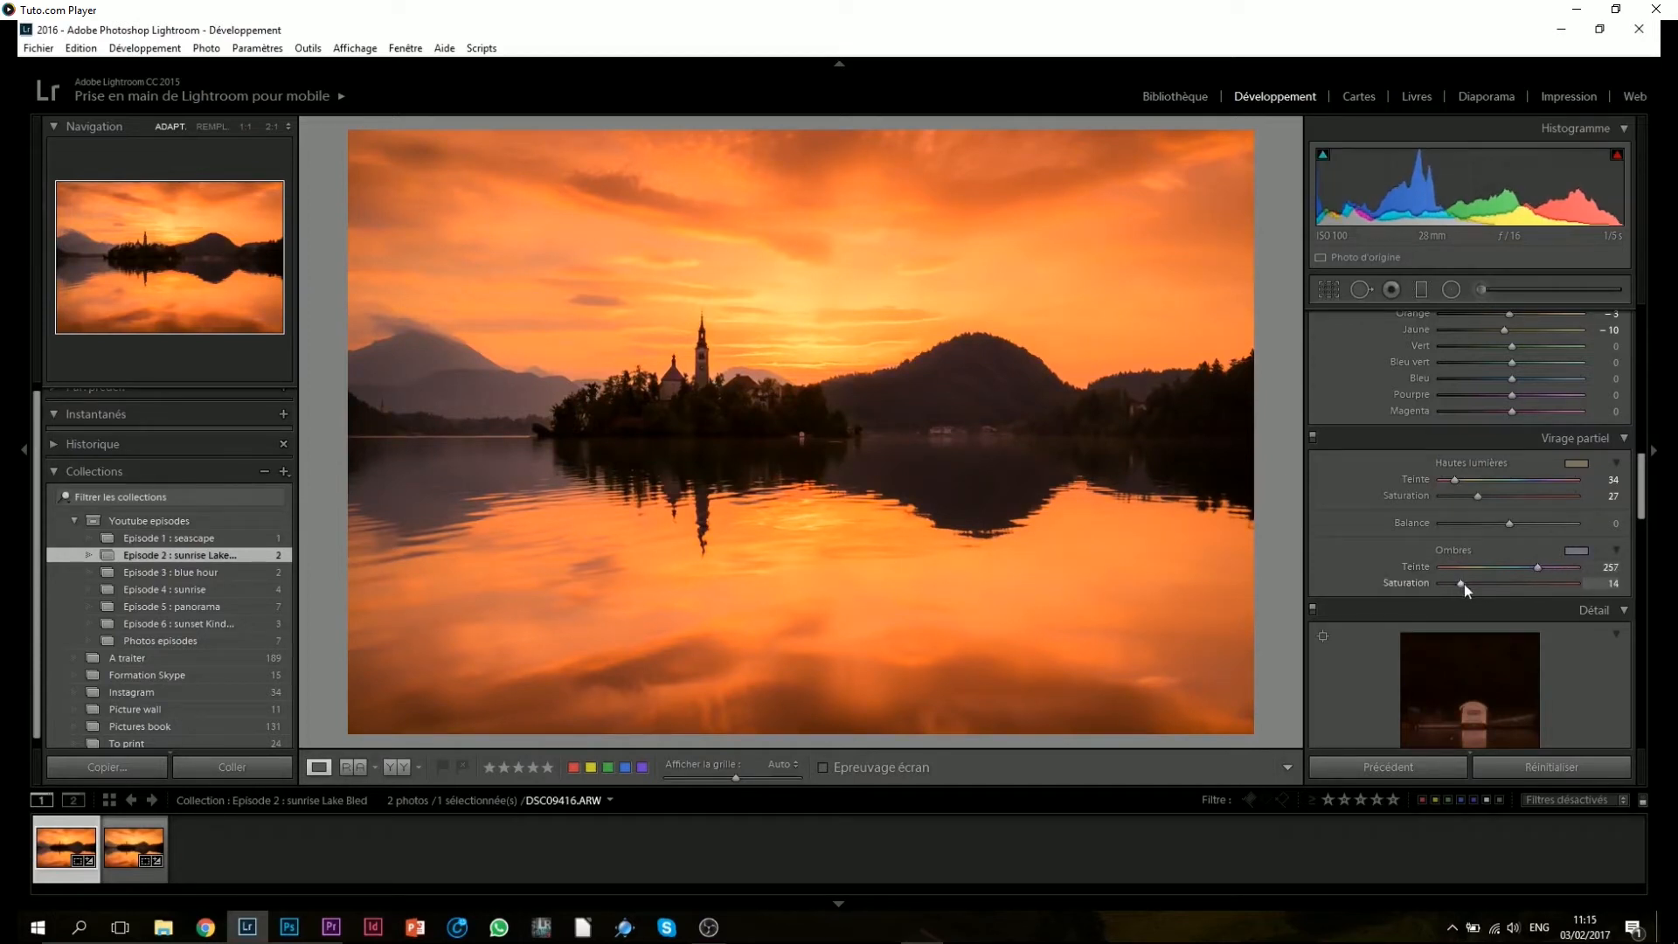
click(1313, 439)
click(1313, 439)
click(1313, 440)
click(1313, 439)
drag(1477, 495, 1461, 496)
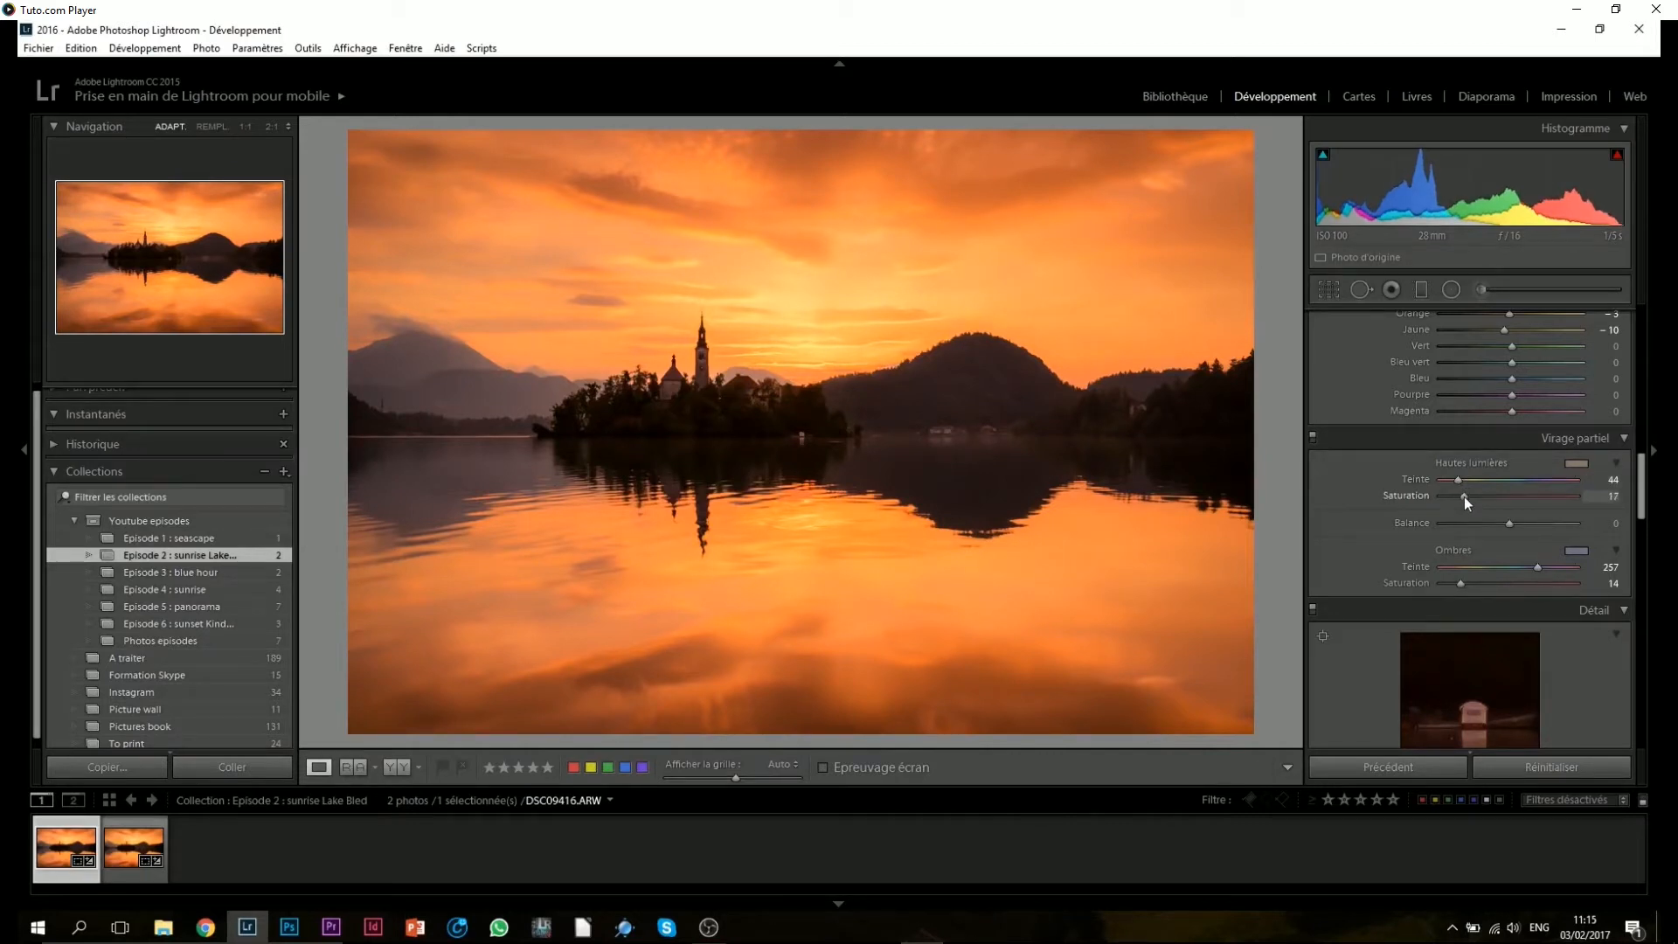
Step: Try a dehaze amount of +13 and settle on -1
scroll(1627, 528, down, 5)
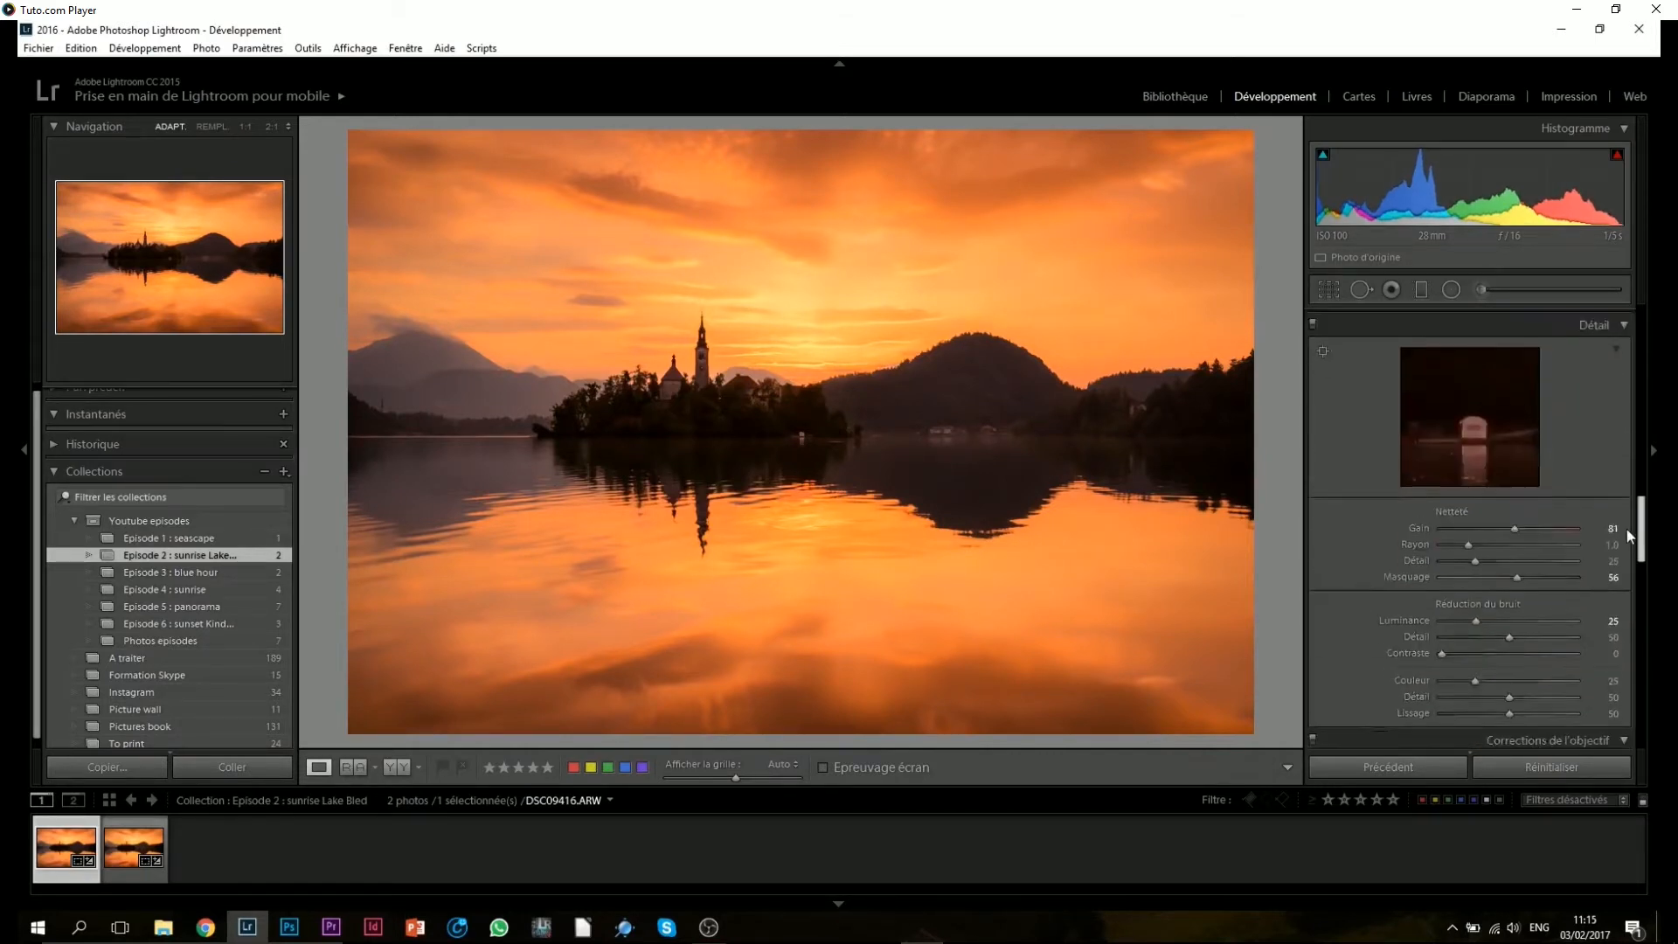
scroll(1628, 557, down, 8)
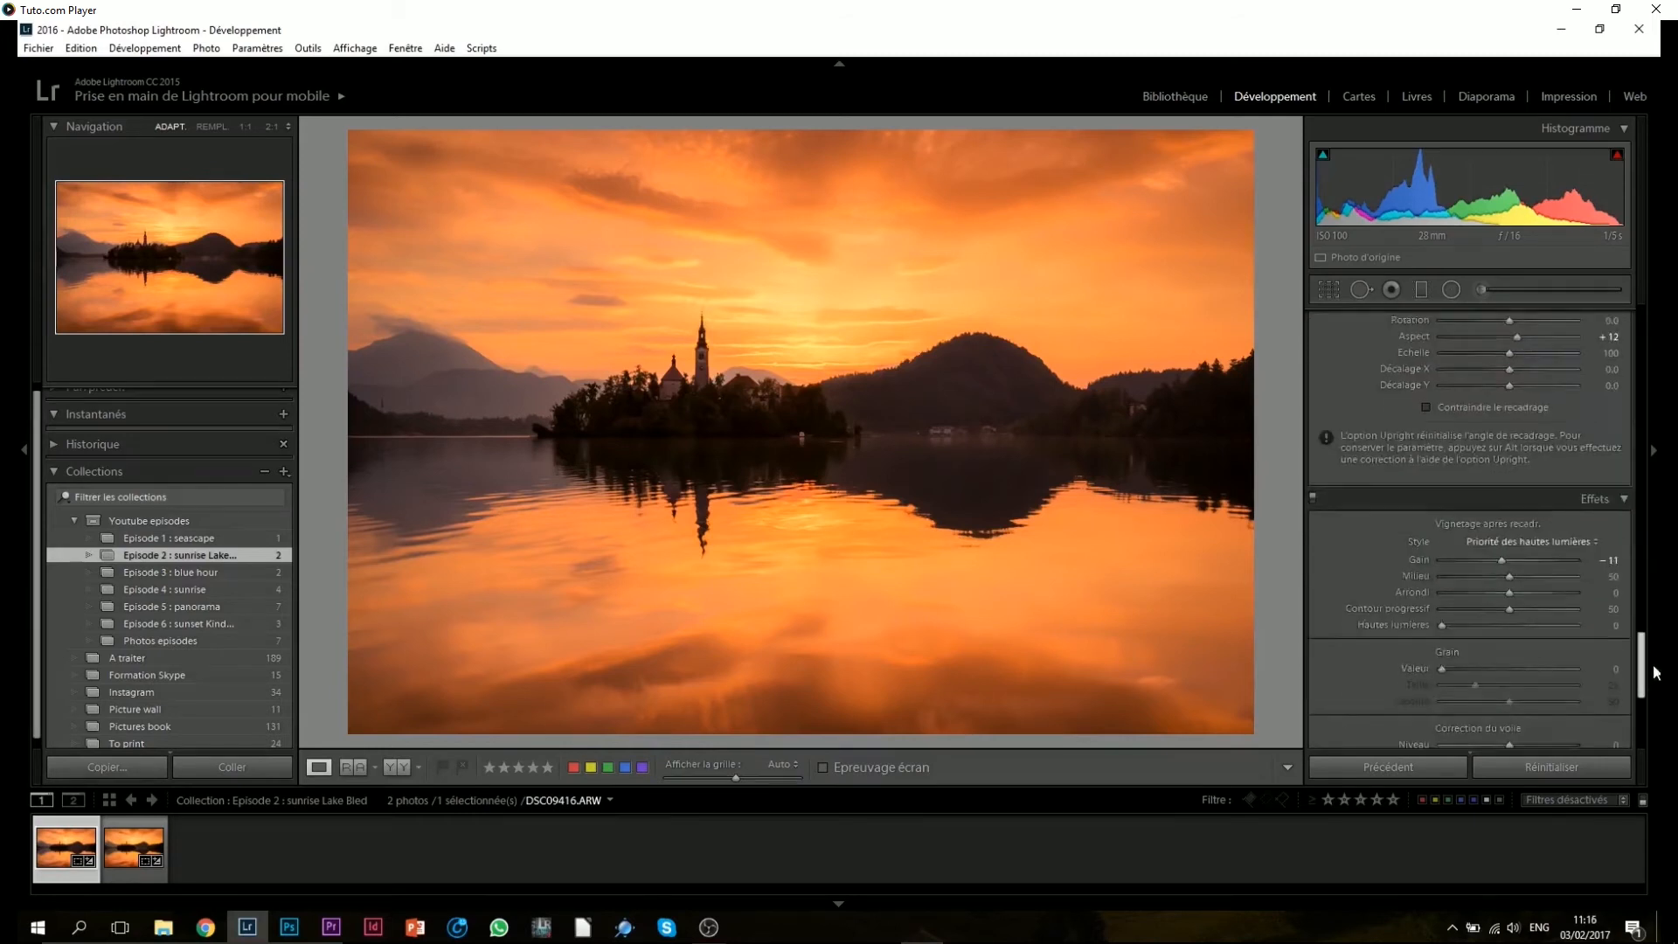
drag(1655, 698, 1653, 697)
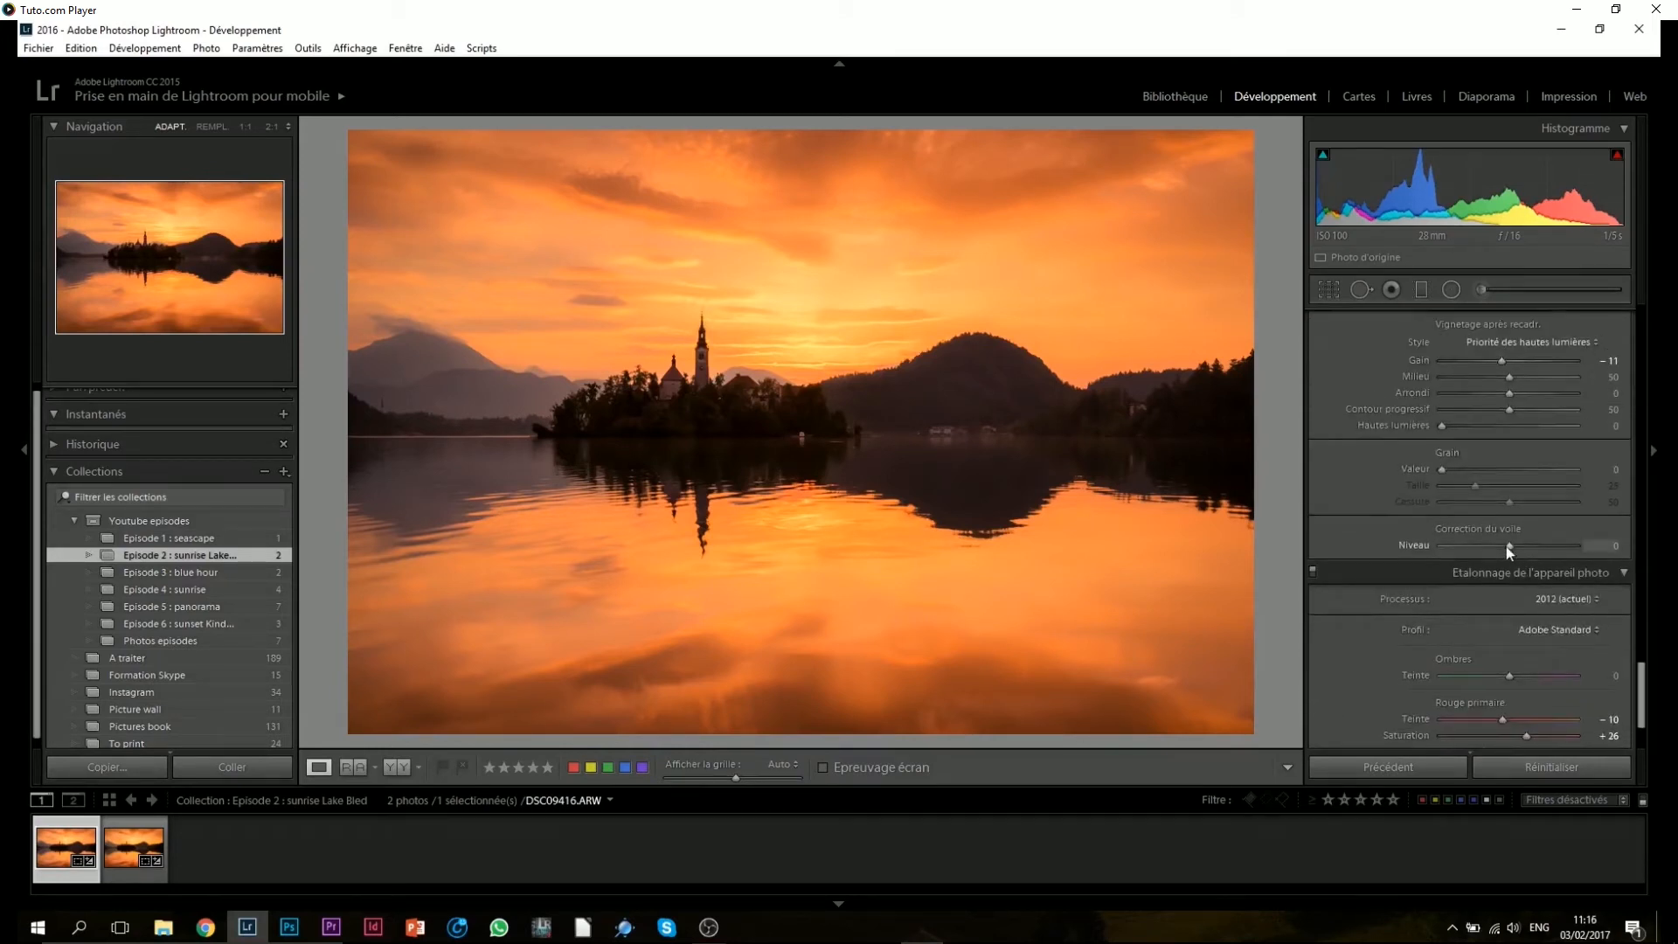
drag(1510, 547, 1519, 547)
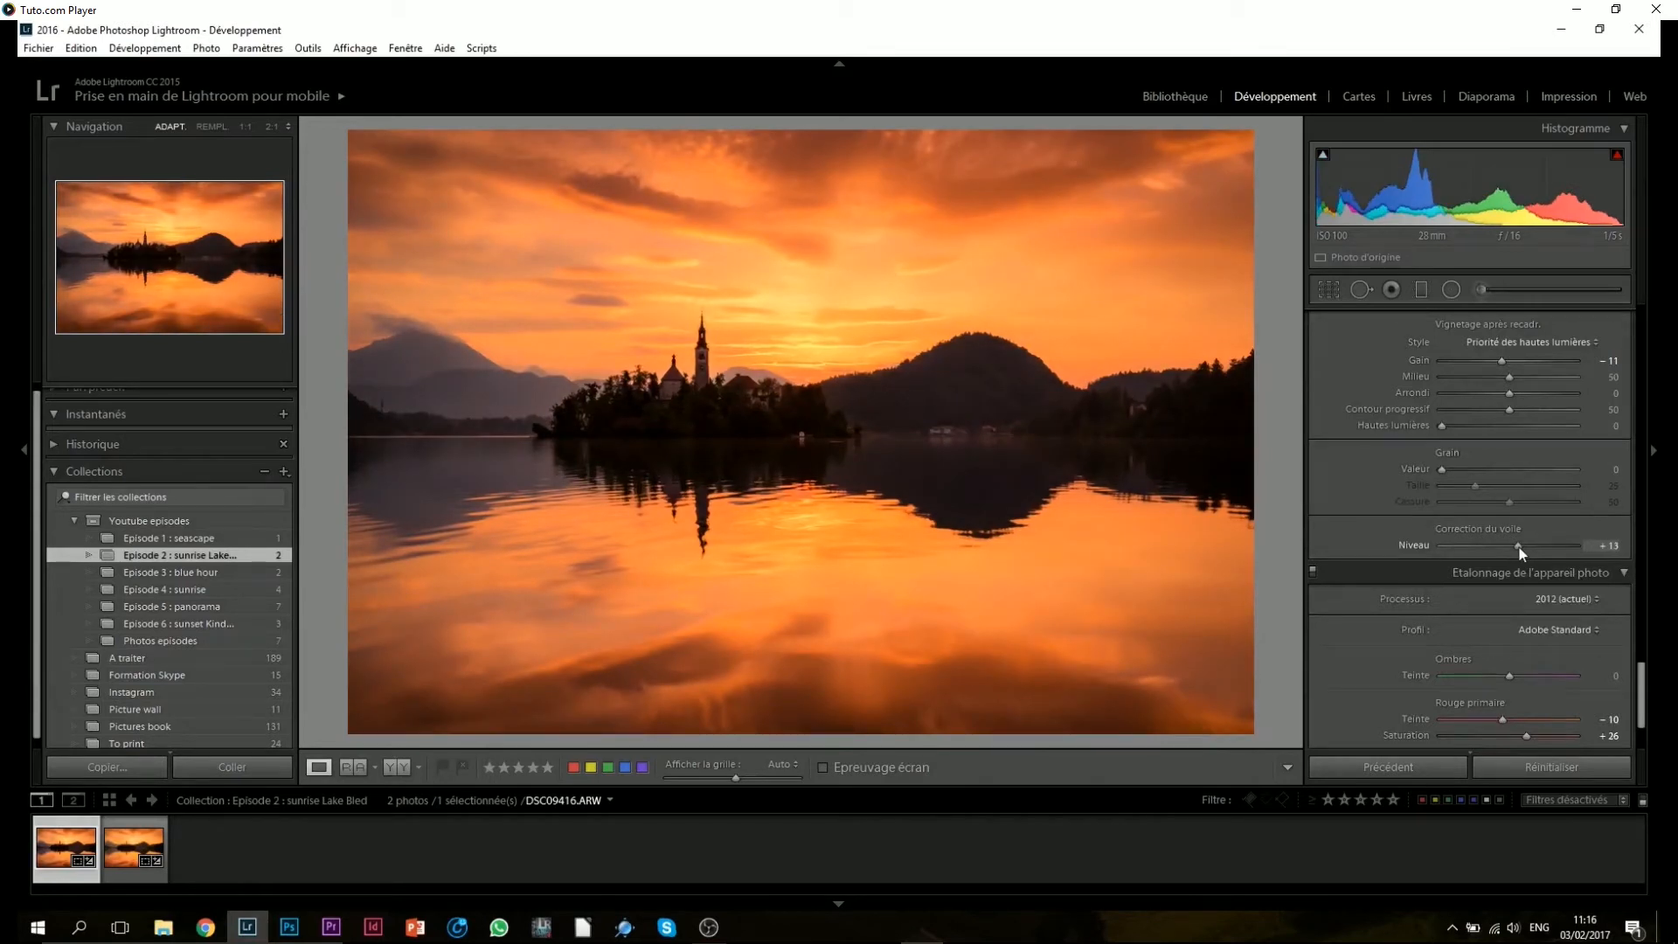
drag(1517, 547, 1509, 547)
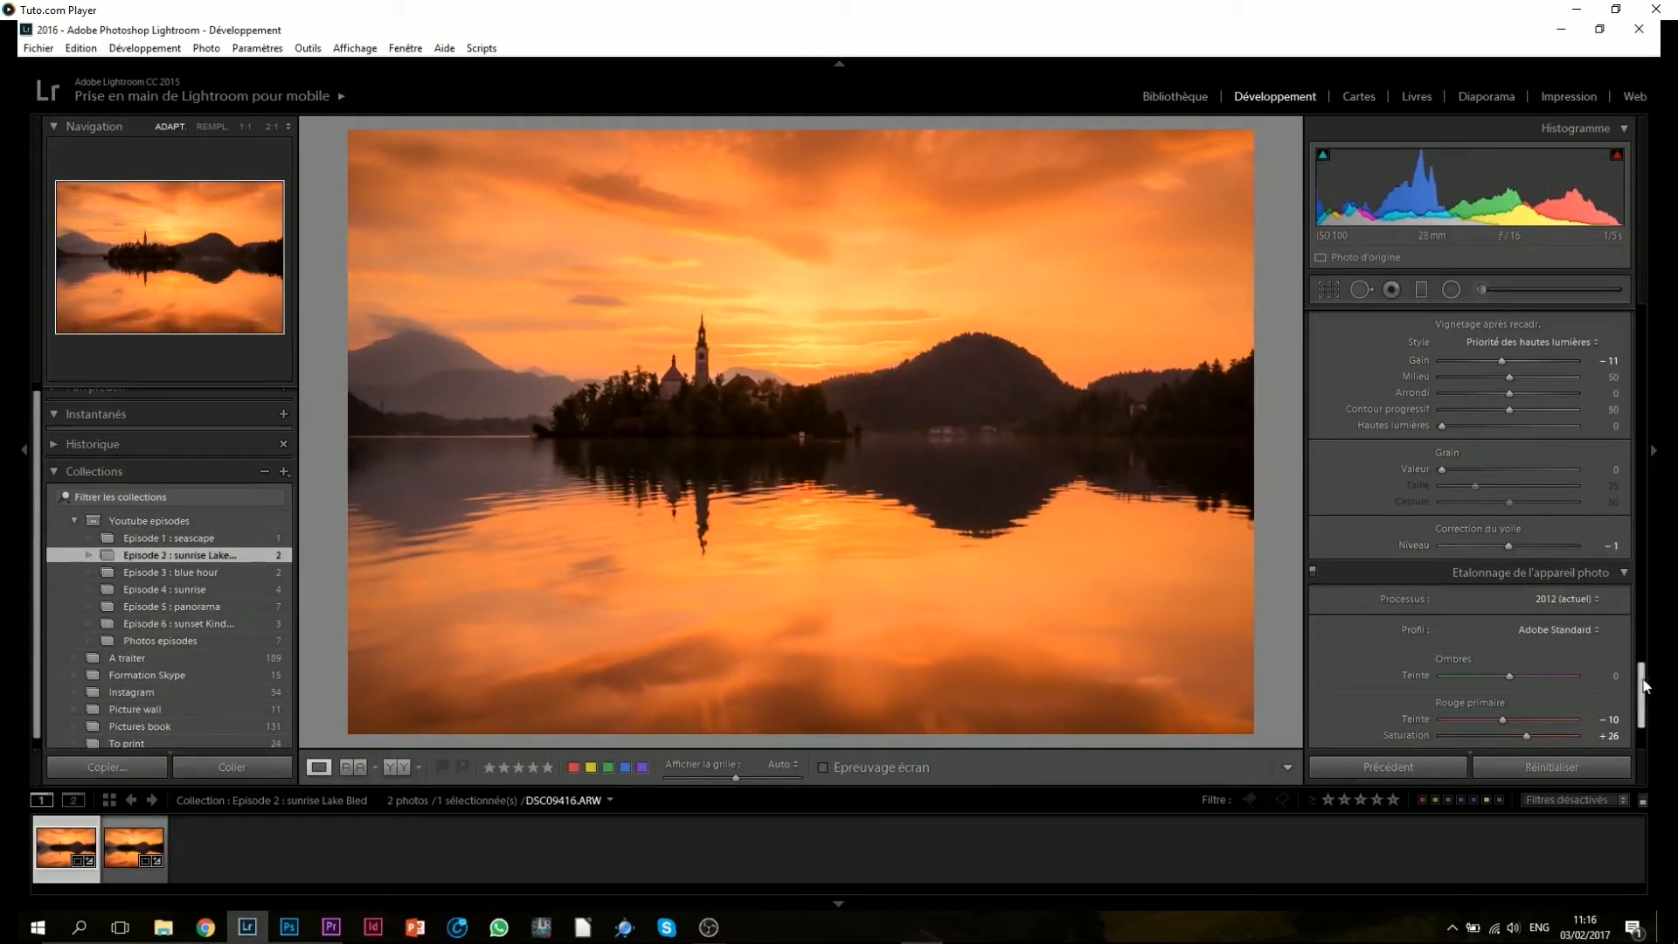
Step: Slightly raise the photo's overall contrast in the basic adjustments
drag(1642, 686, 1624, 370)
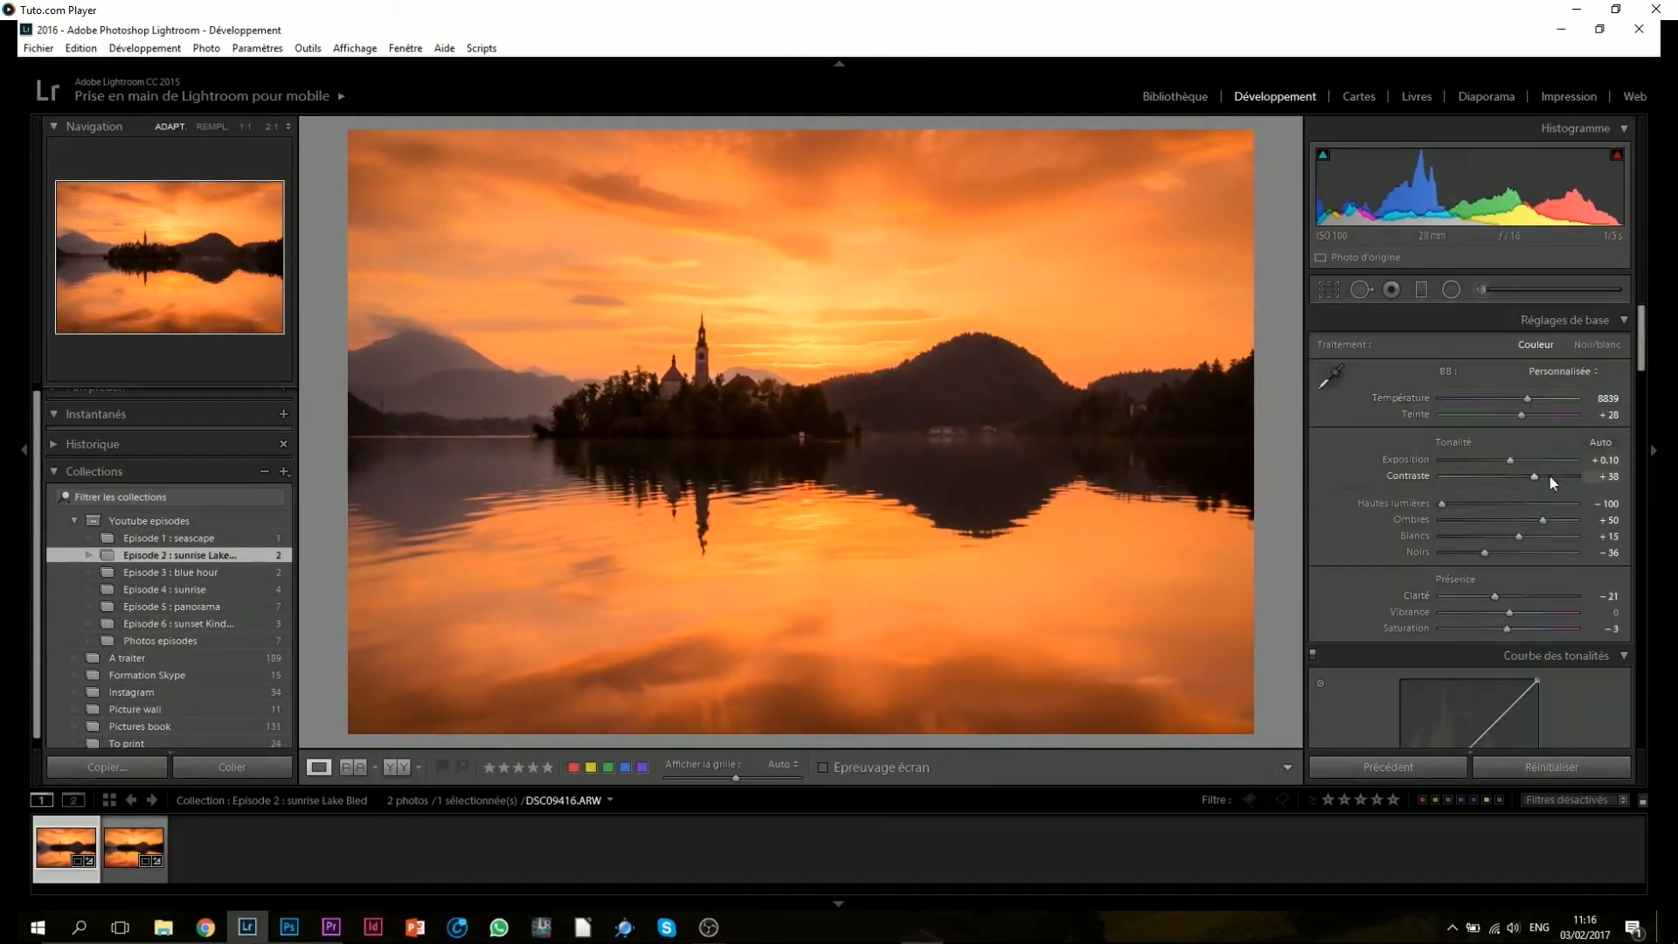
drag(1538, 474, 1542, 474)
Step: Add a graduated filter with exposure -0.32 and highlights -13, widen it and move it up over the sky
click(1420, 289)
drag(803, 302, 807, 426)
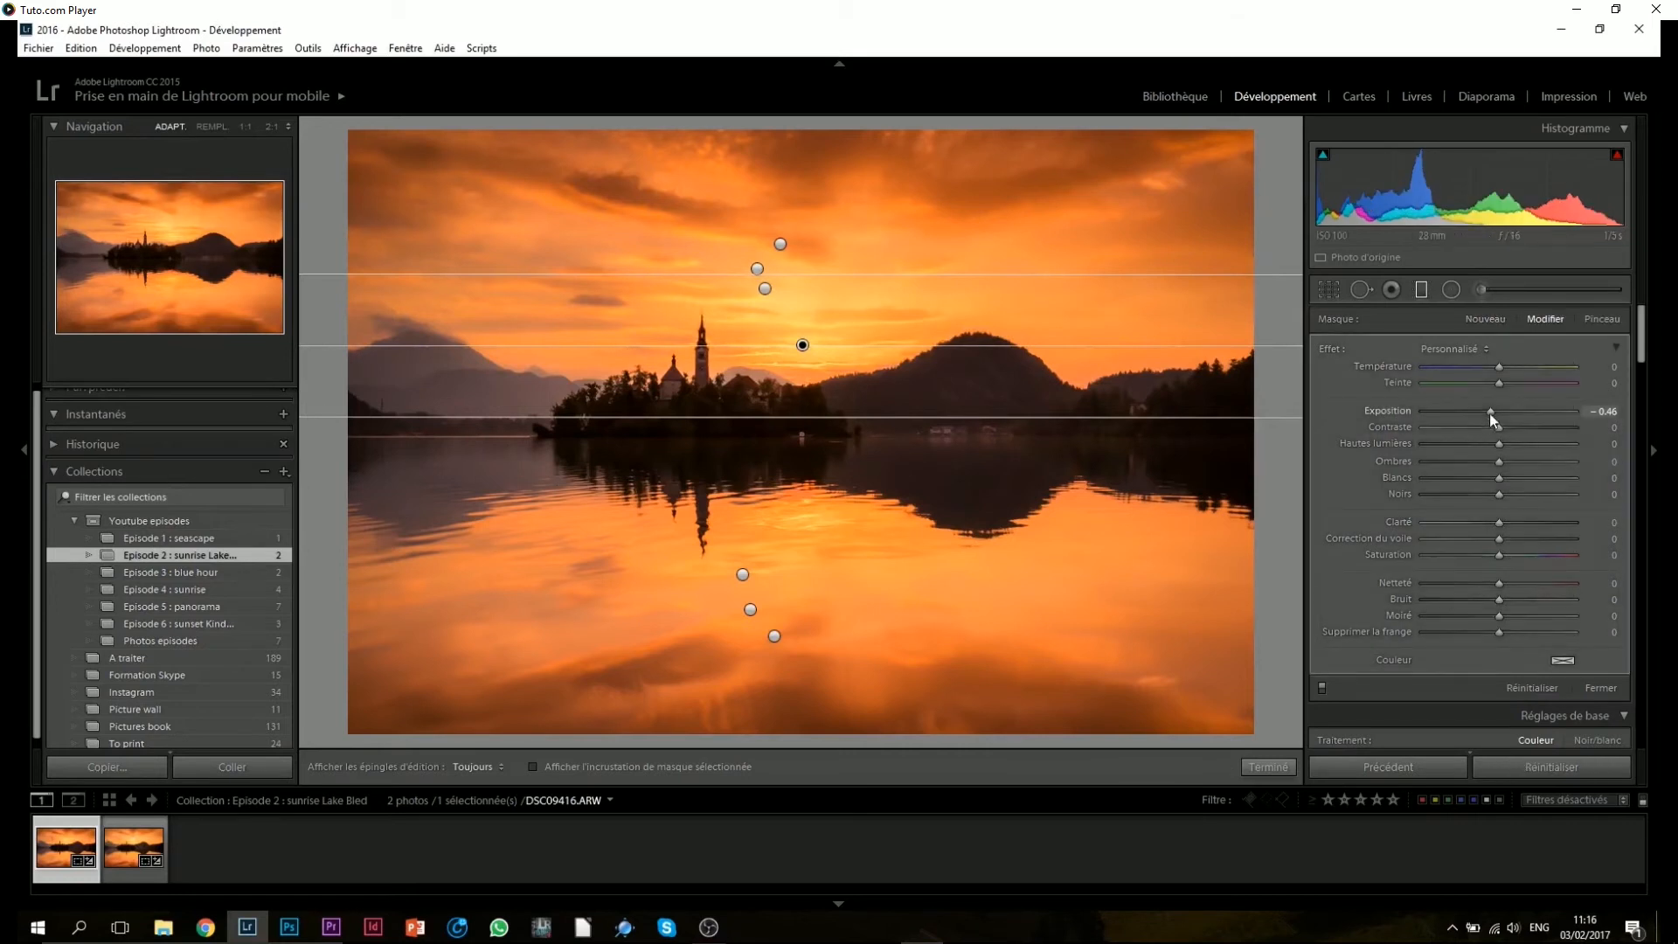
drag(1491, 413, 1482, 444)
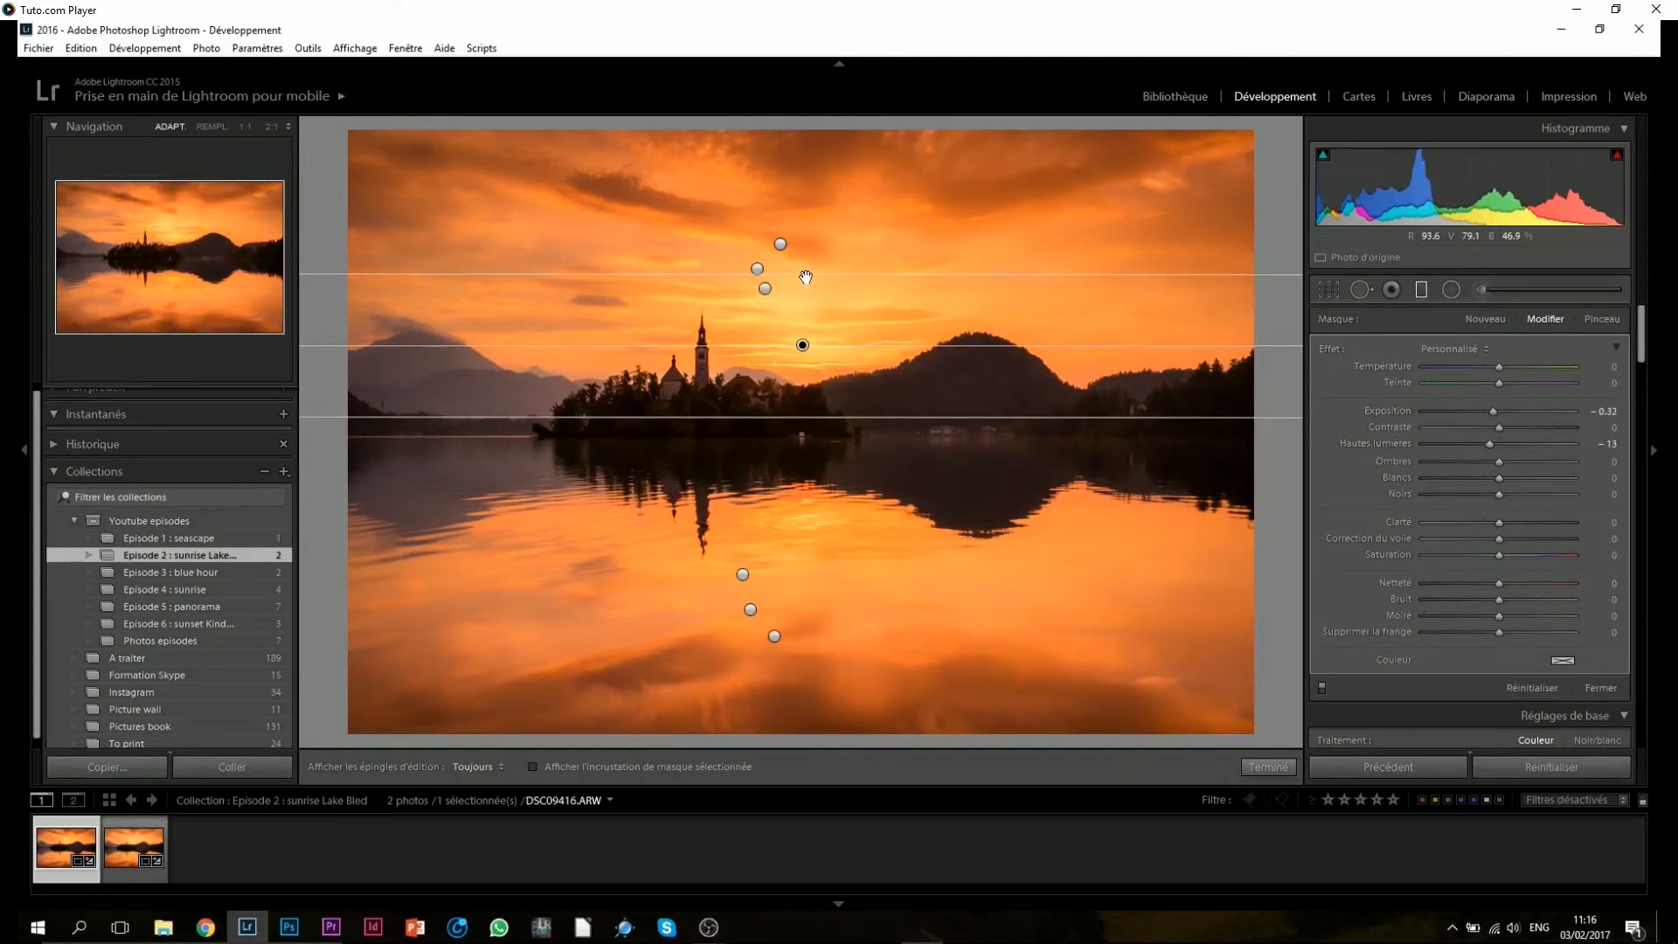
drag(806, 218, 804, 178)
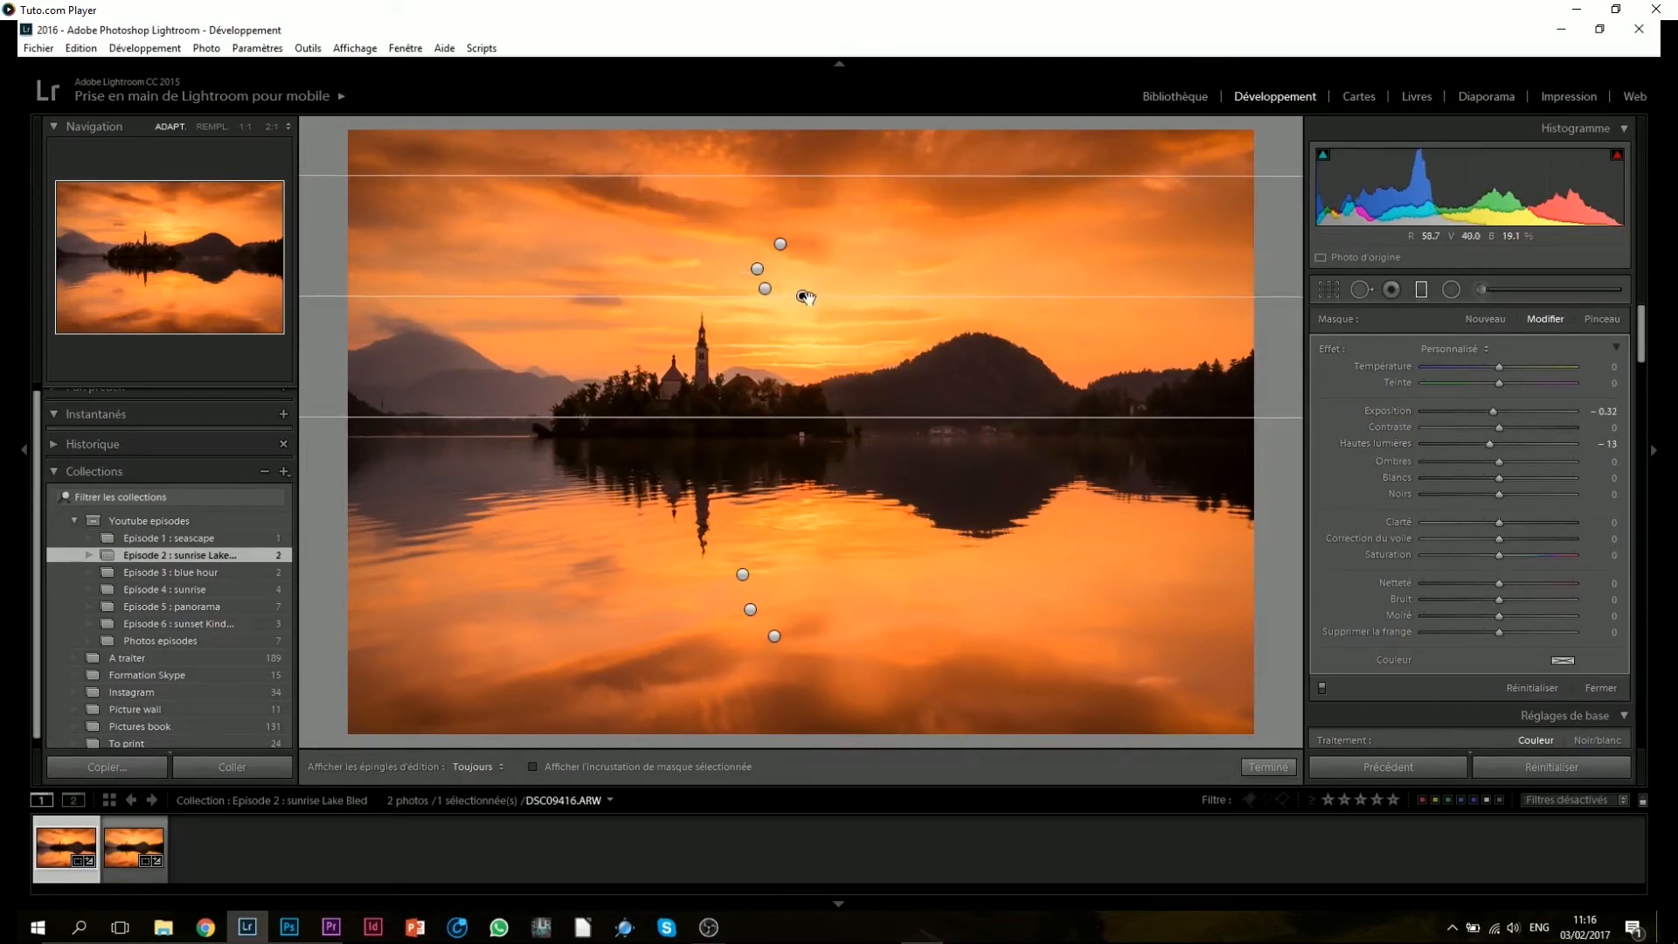
drag(800, 291, 794, 244)
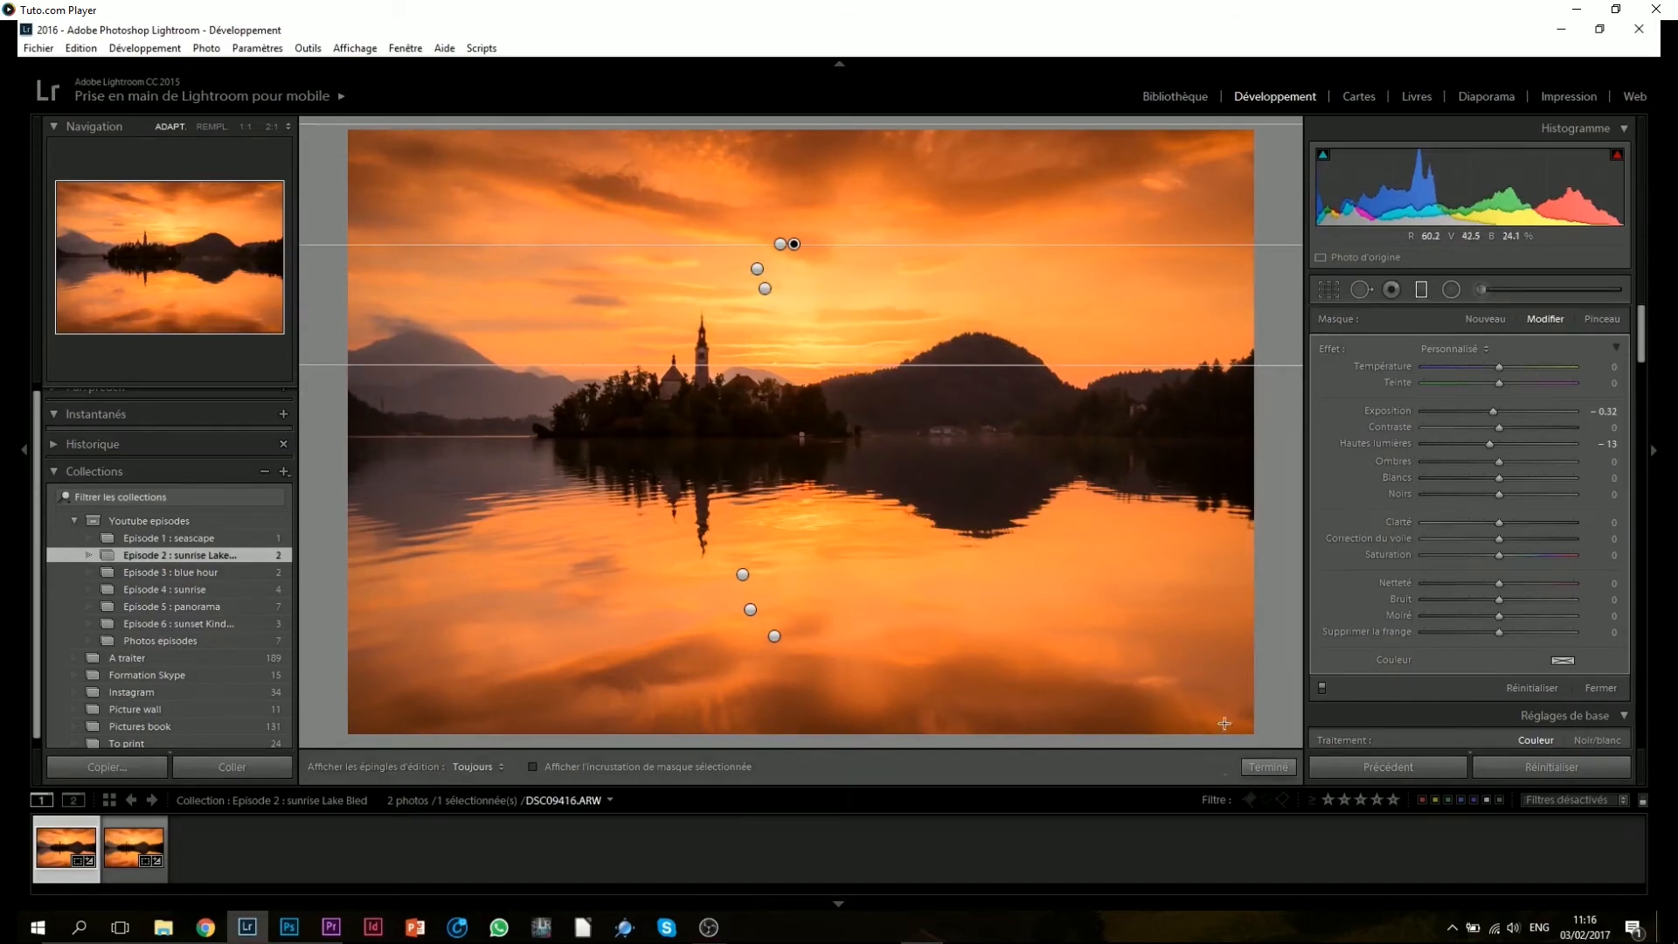
key(m)
Step: Add a control point in the upper part of the RGB tone curve
scroll(1632, 437, down, 5)
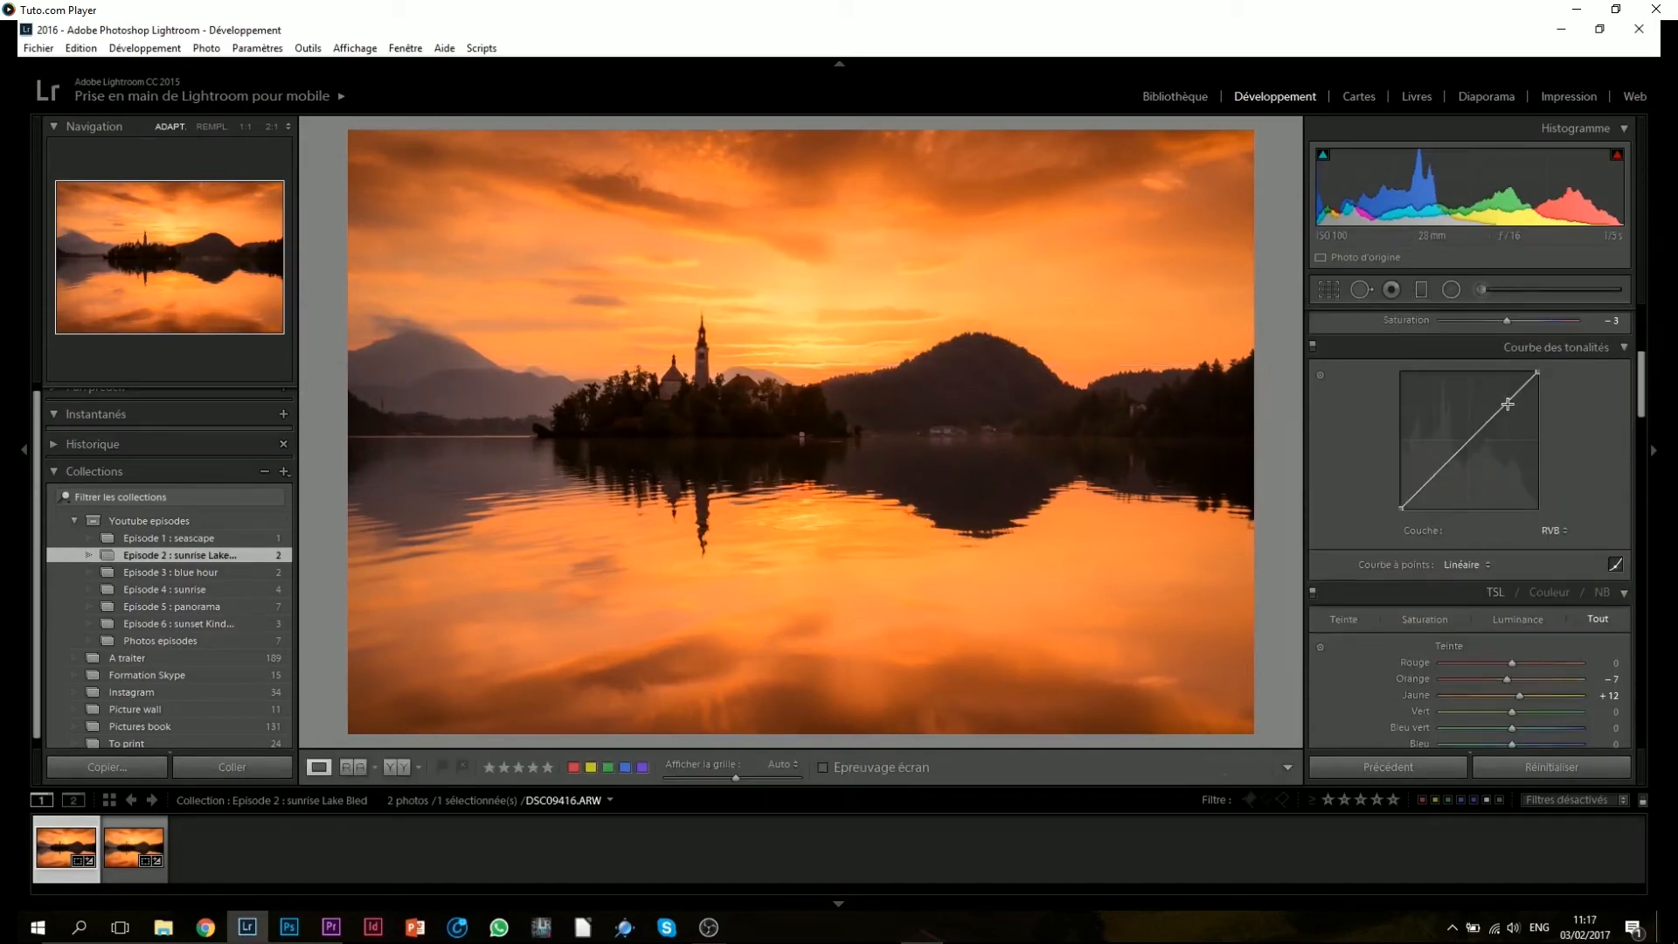
mouse_move(21, 932)
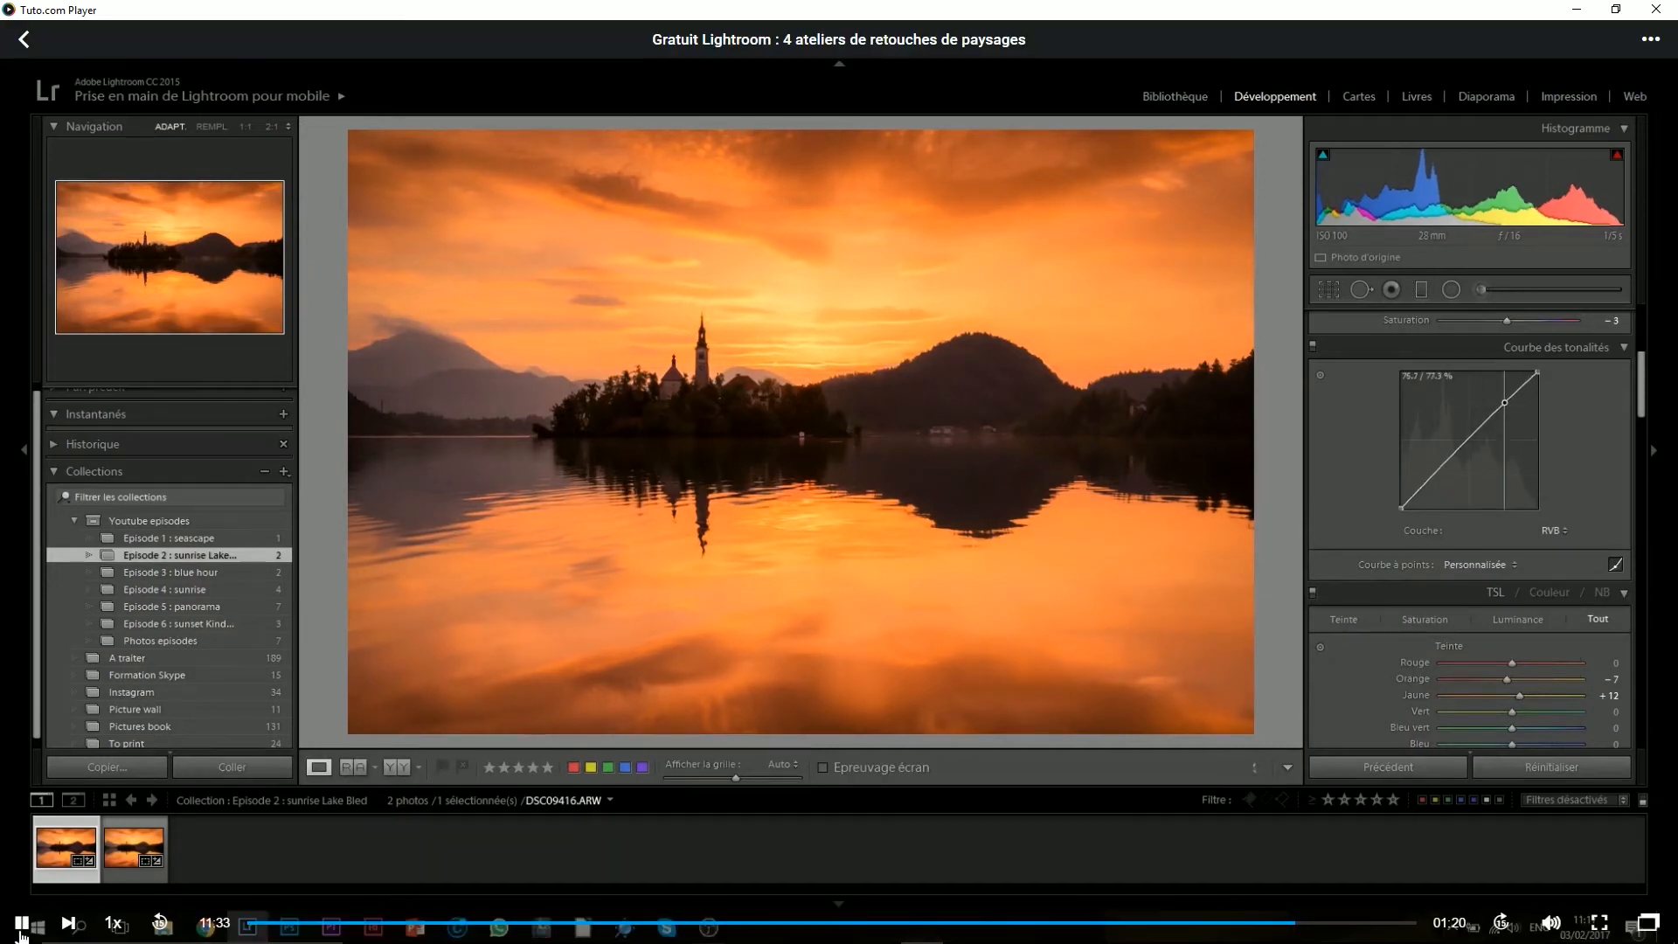